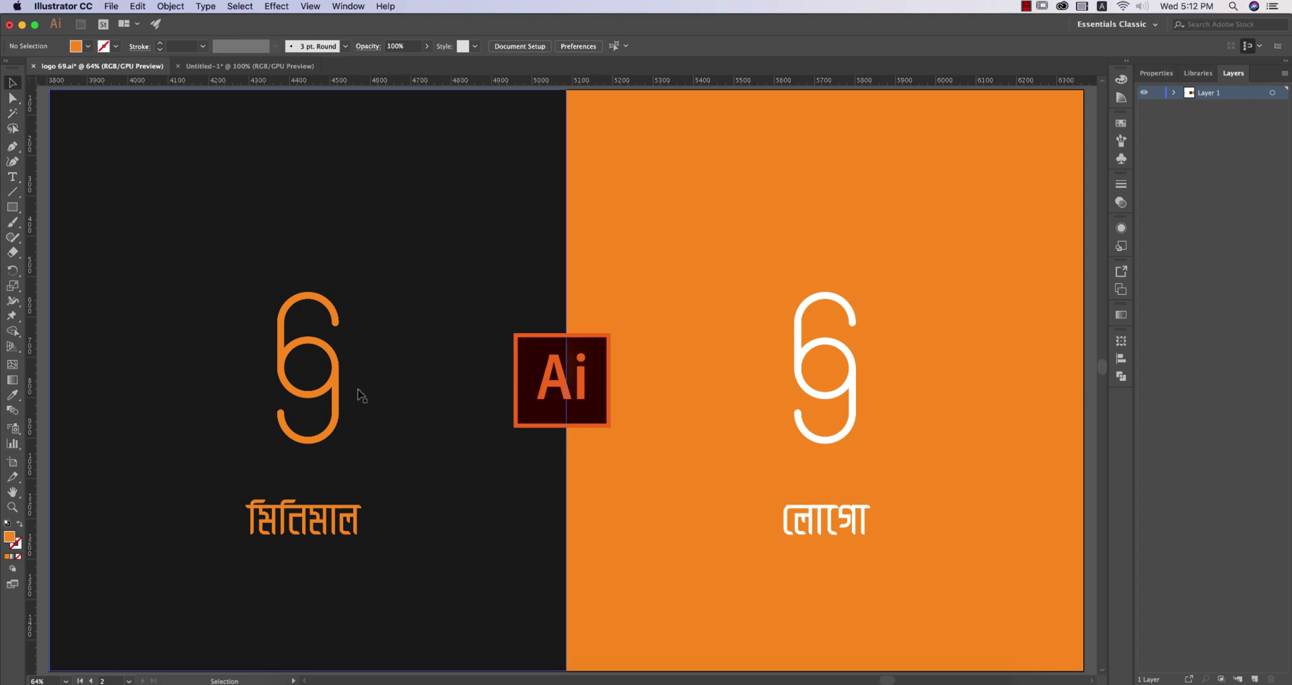
Try rotating the orange 69 logo, undo and redo the change, then deselect it.
click(337, 377)
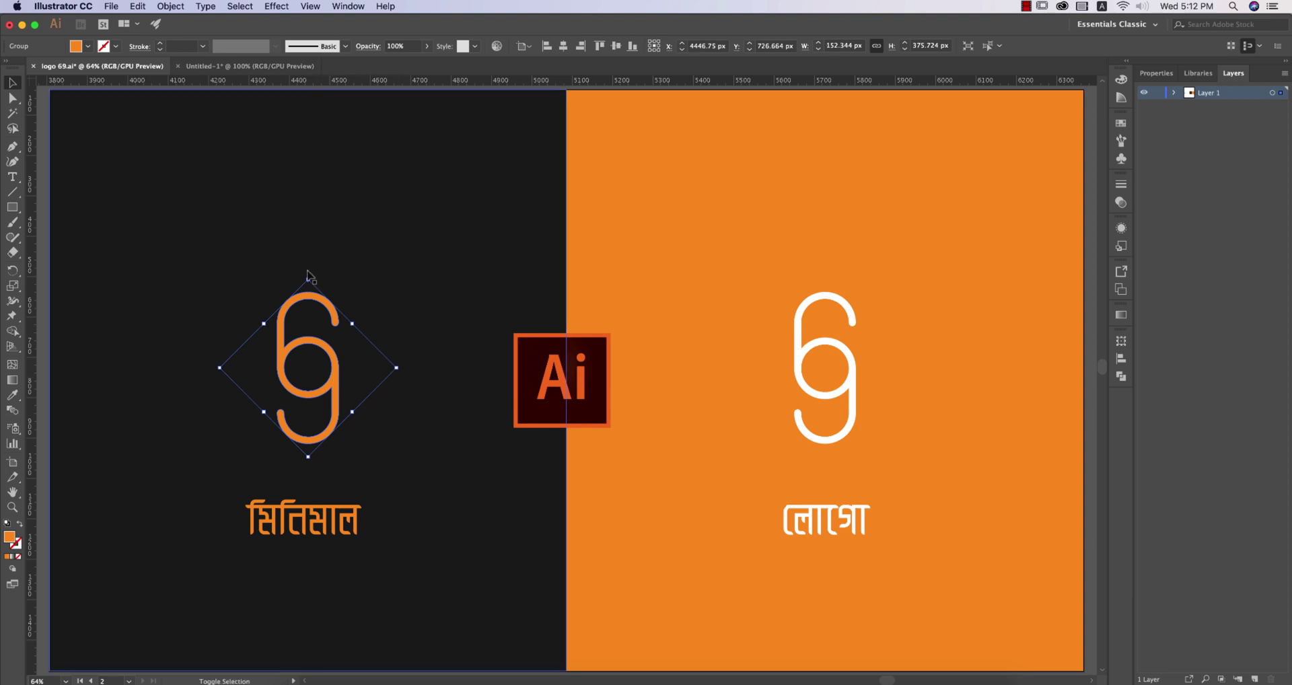
drag(310, 277, 325, 467)
key(super+z)
key(super+shift+z)
click(1089, 410)
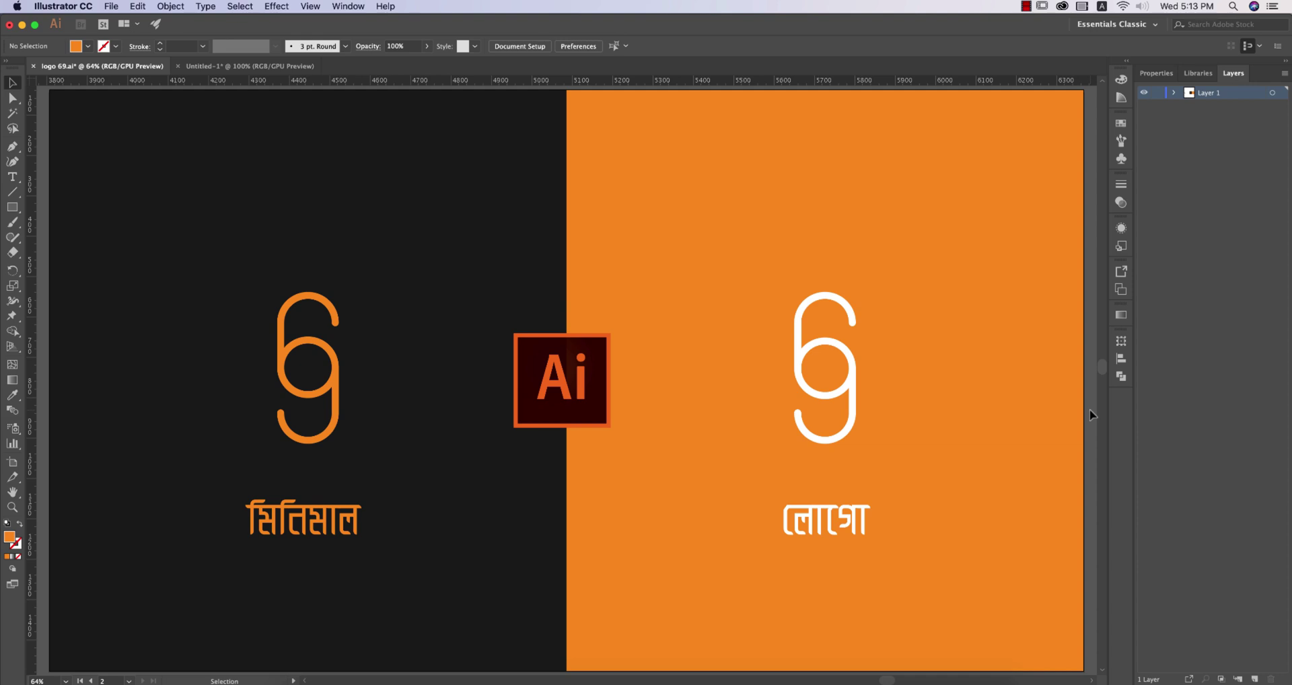
scroll(1090, 414, down, 1)
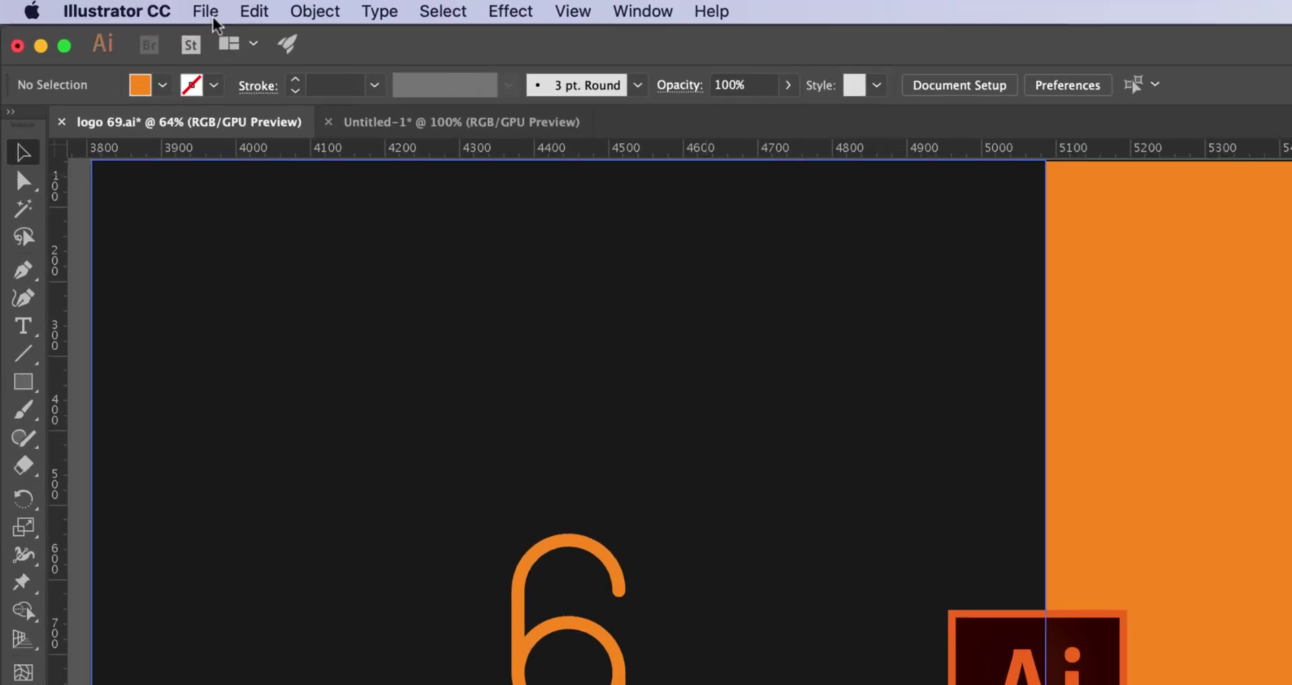
Create a new 2000 × 2000 px RGB document with Raster Effects at Medium (150 ppi).
click(112, 6)
click(242, 40)
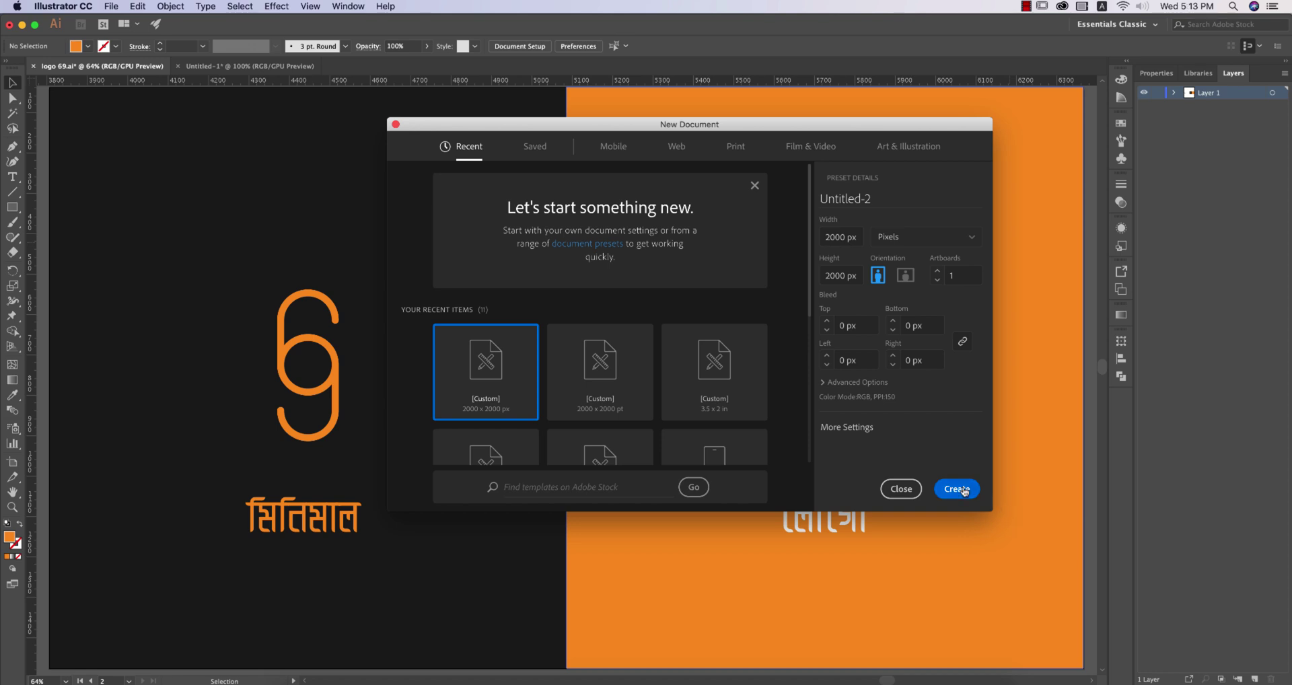
click(842, 382)
click(885, 389)
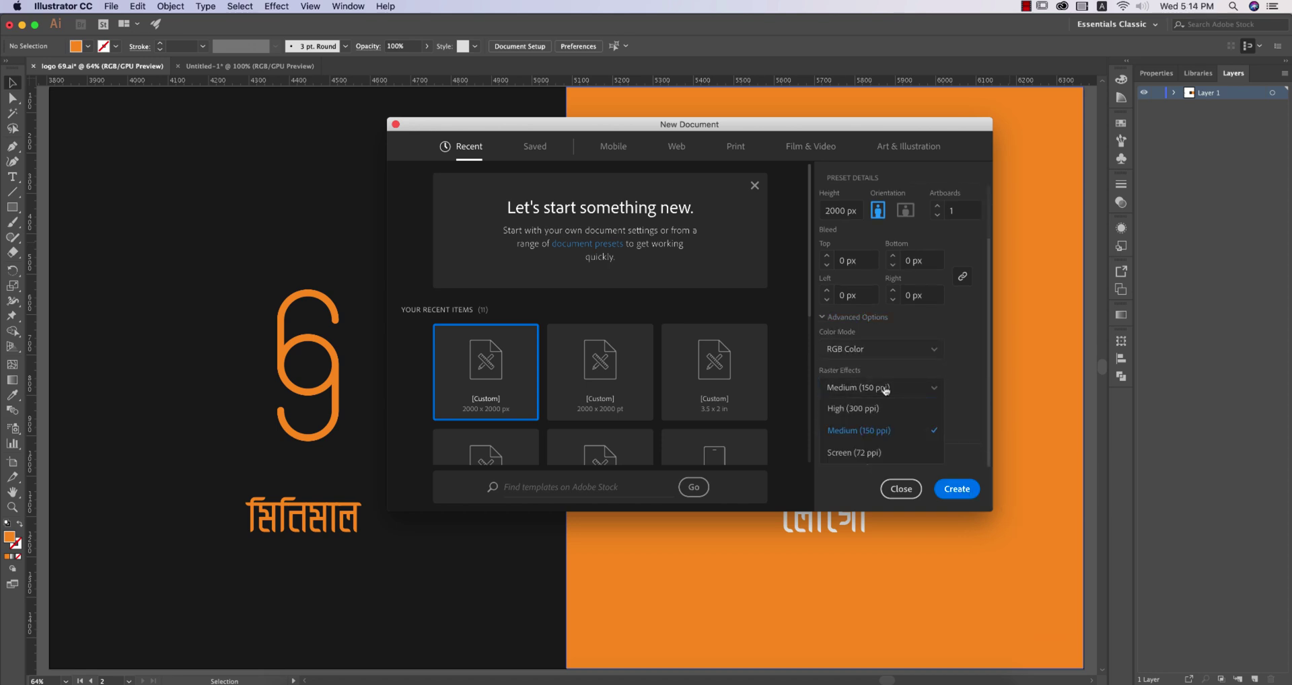
click(889, 432)
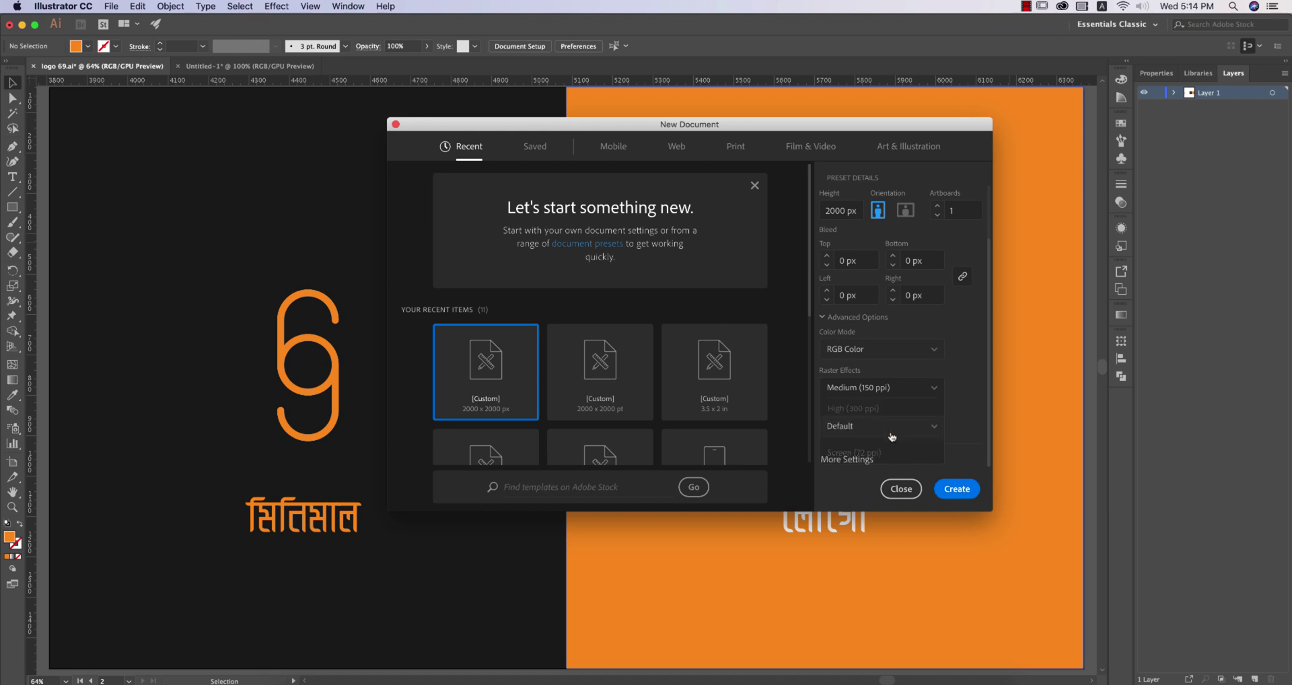
click(965, 498)
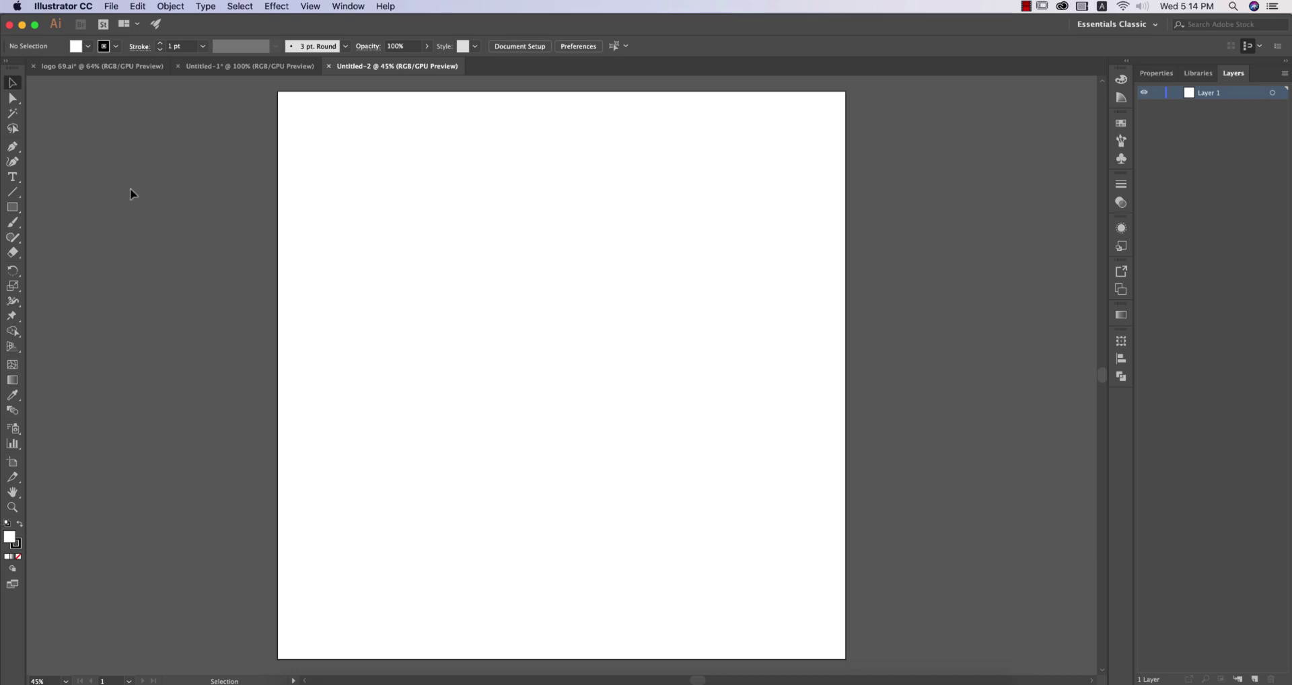
Draw a 369 px circle on the artboard with the Ellipse Tool.
click(12, 207)
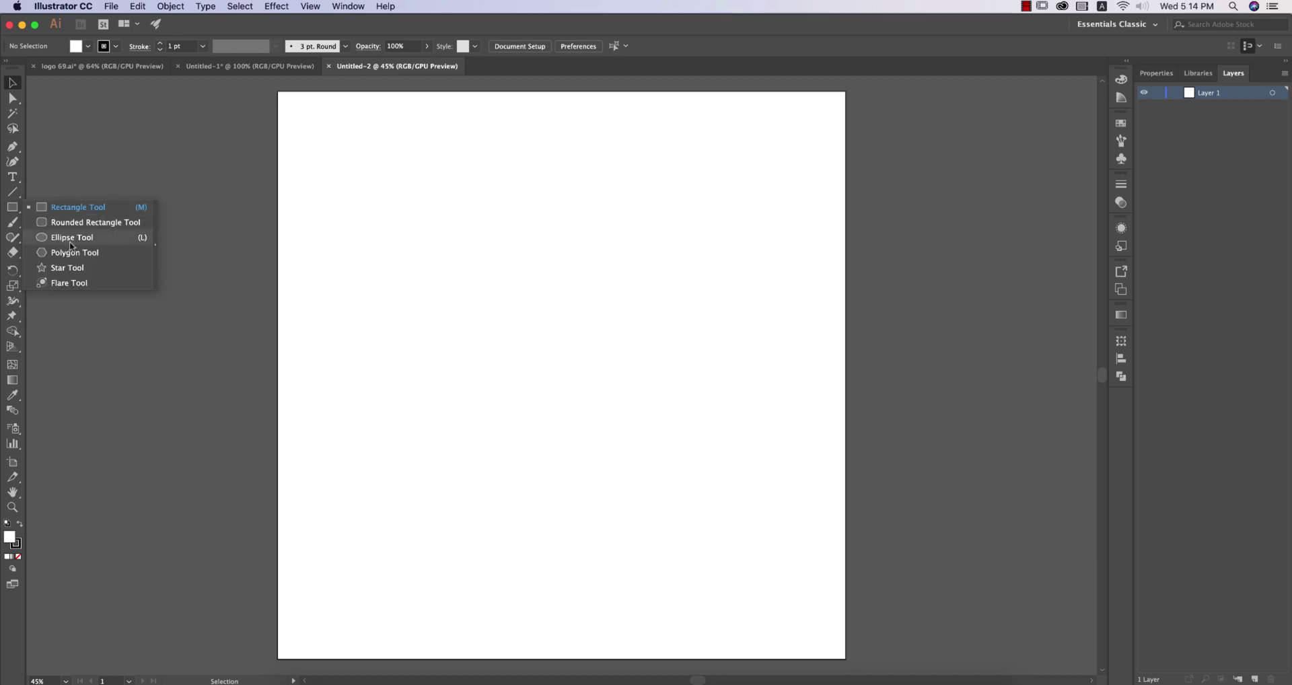
click(71, 239)
drag(465, 295, 571, 398)
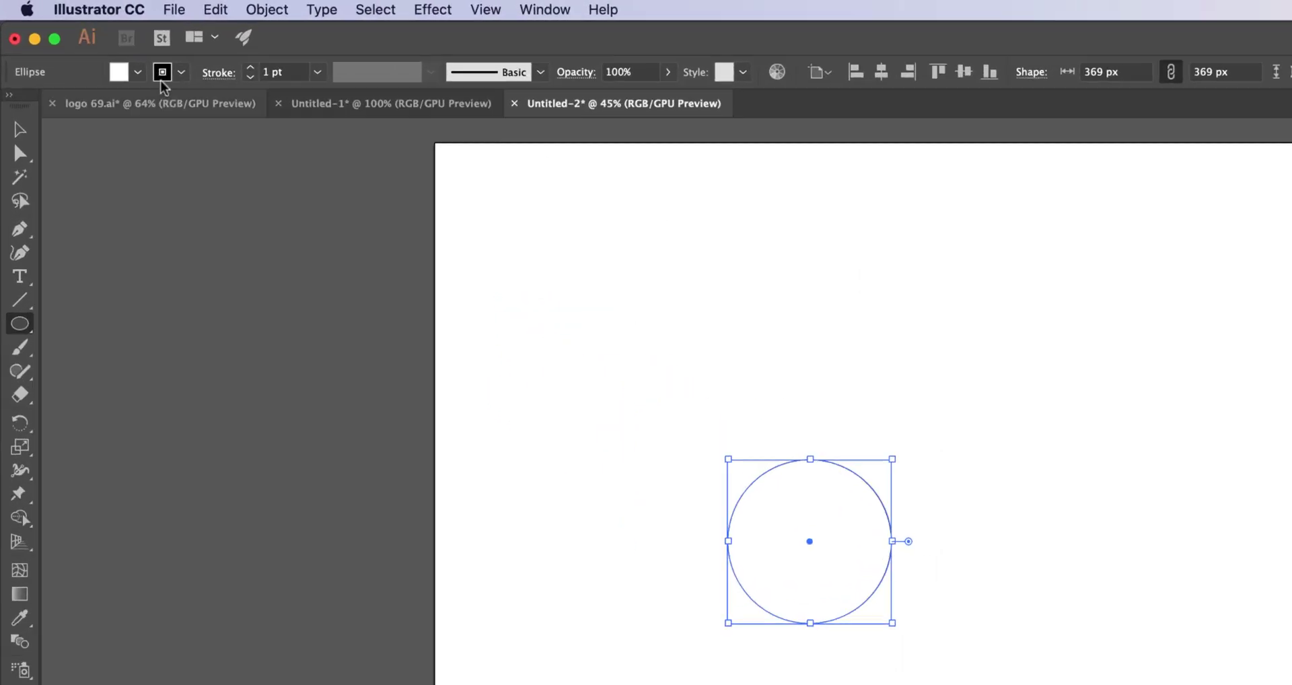
Set the circle's fill to None and its stroke weight to 40 pt.
click(176, 90)
click(18, 134)
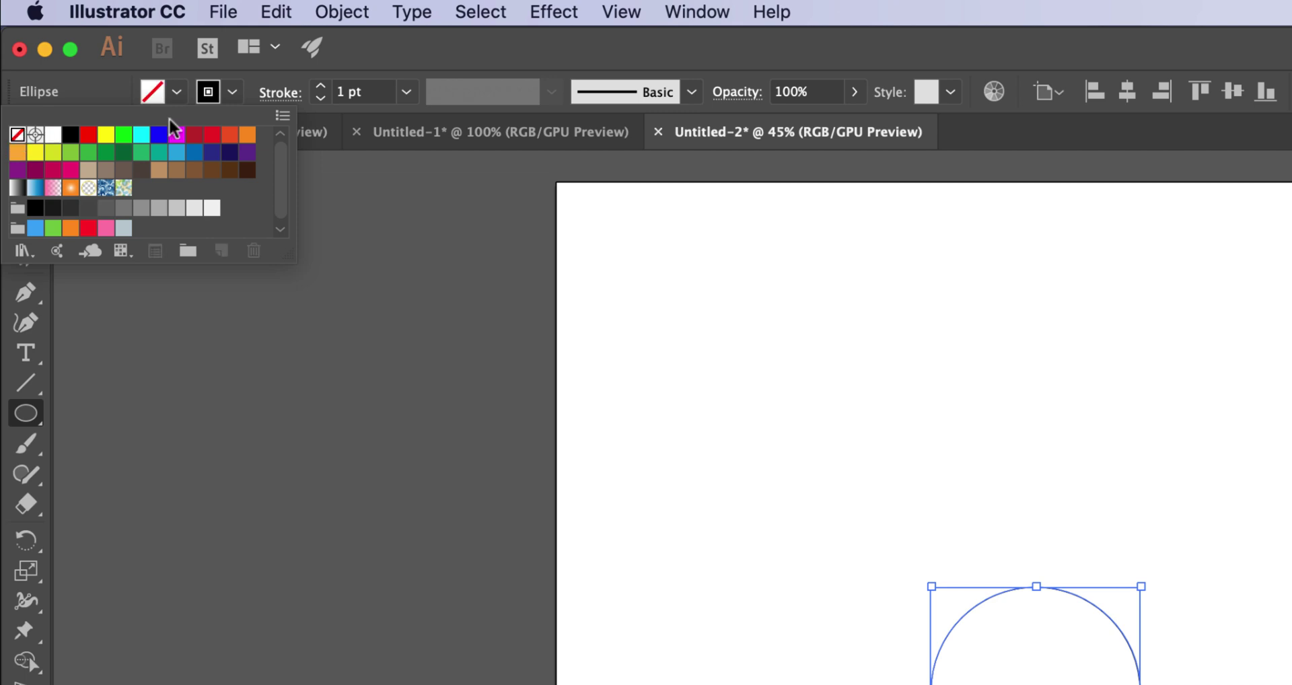
click(407, 92)
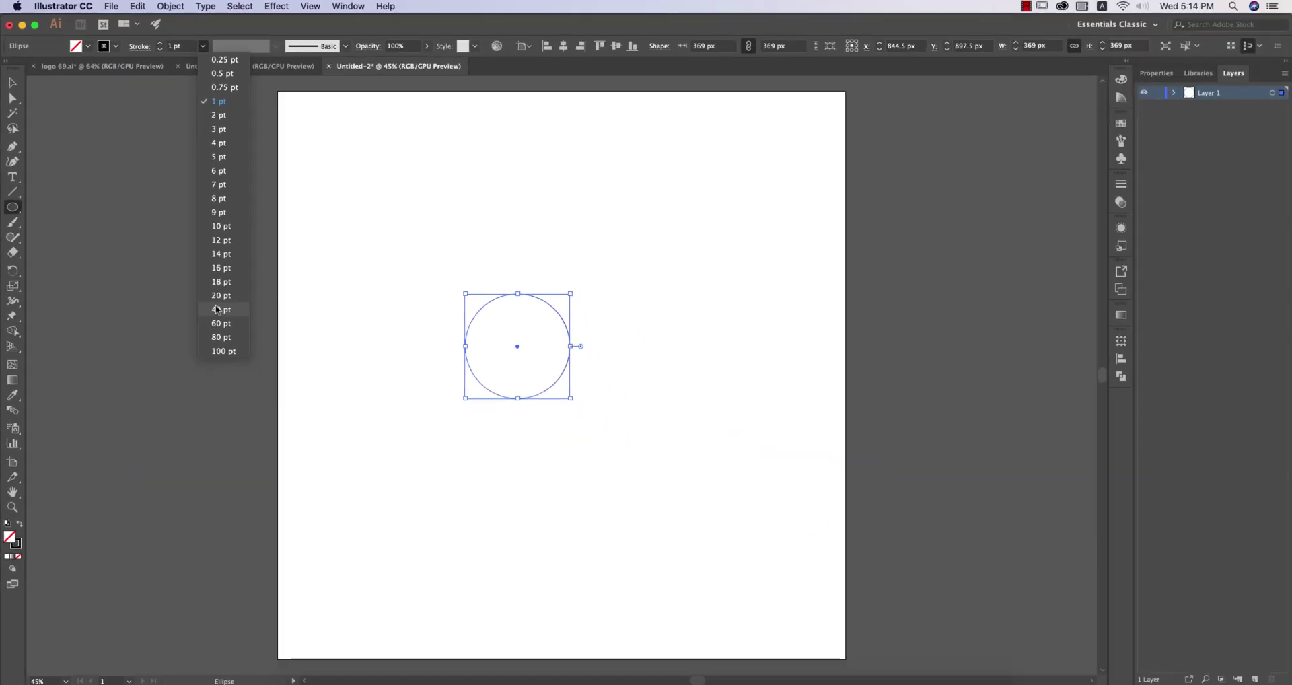
click(424, 594)
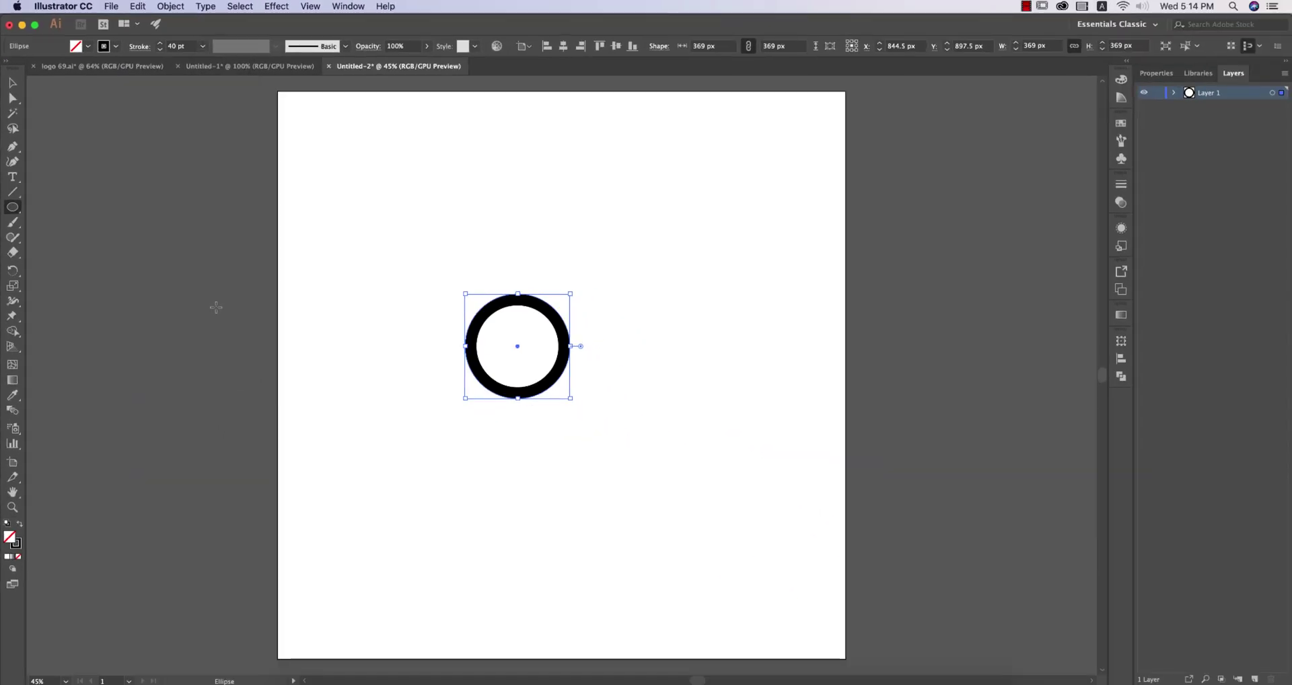
Select the black ring with the Selection Tool.
click(12, 82)
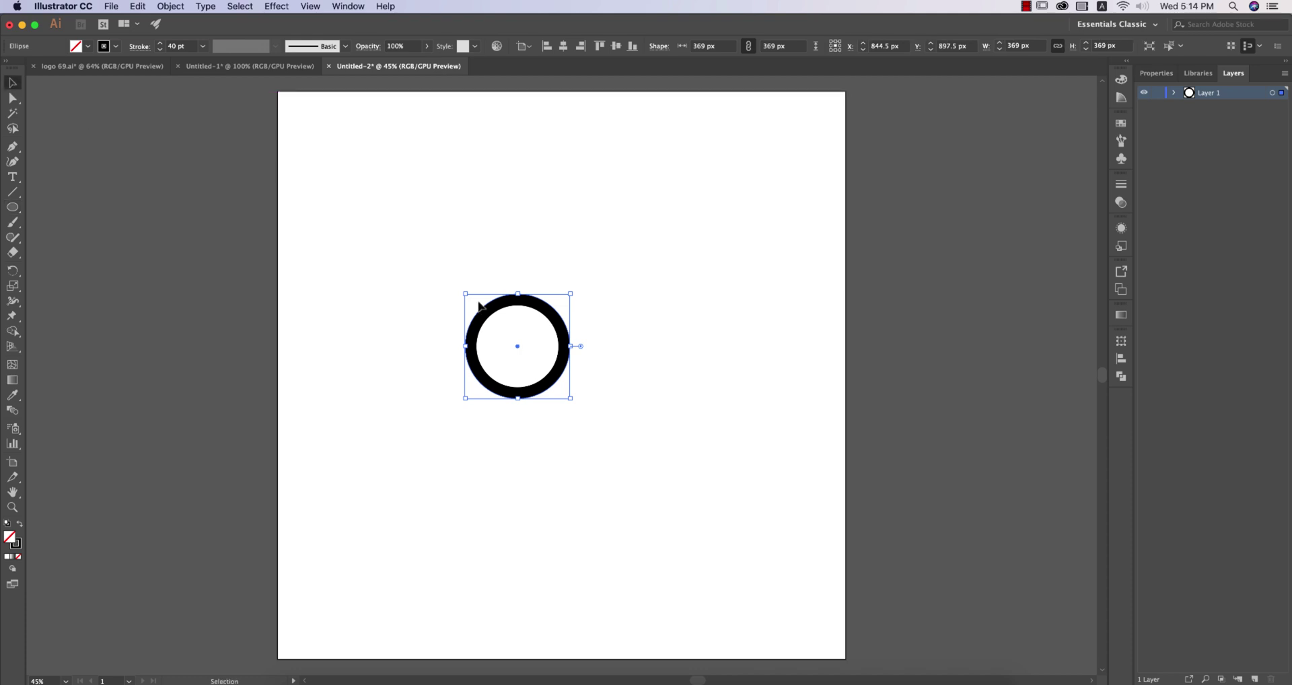
scroll(522, 353, down, 2)
scroll(522, 352, up, 4)
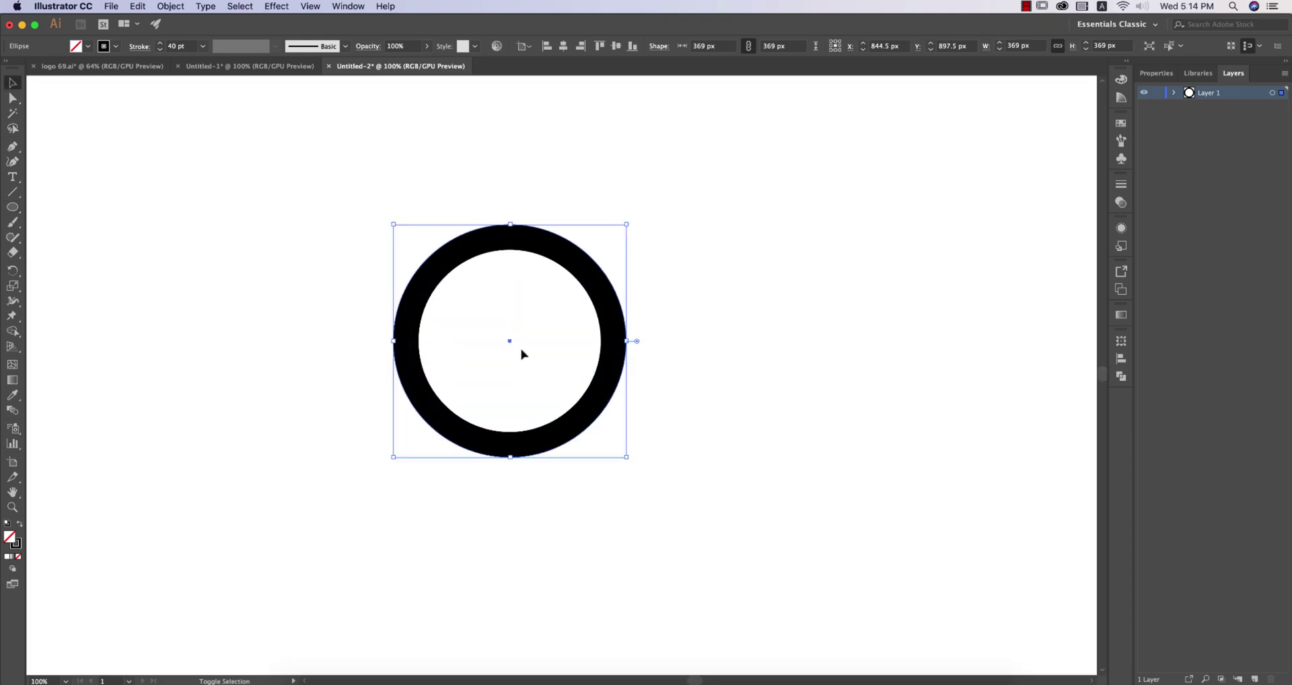
click(715, 382)
drag(553, 338, 694, 381)
Set the ring's stroke to Align Stroke to Outside, making the ring 409 × 409 px.
click(1122, 185)
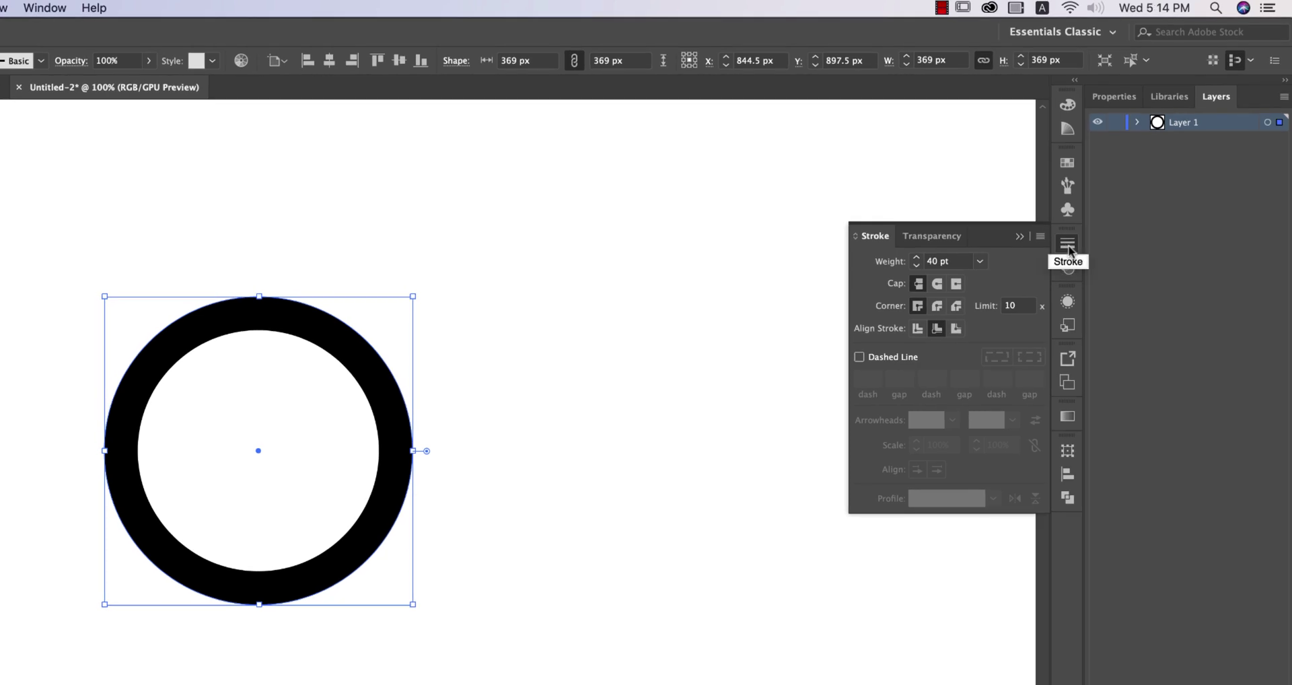
click(1068, 245)
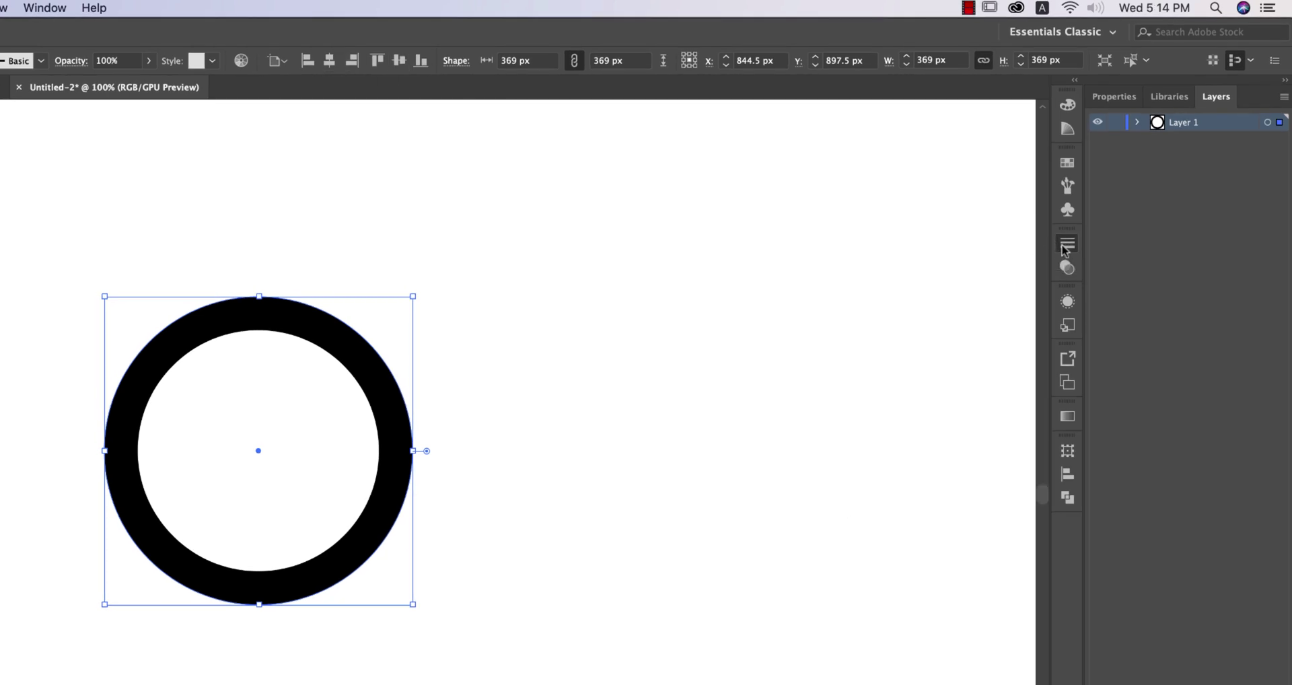
click(1065, 251)
click(45, 8)
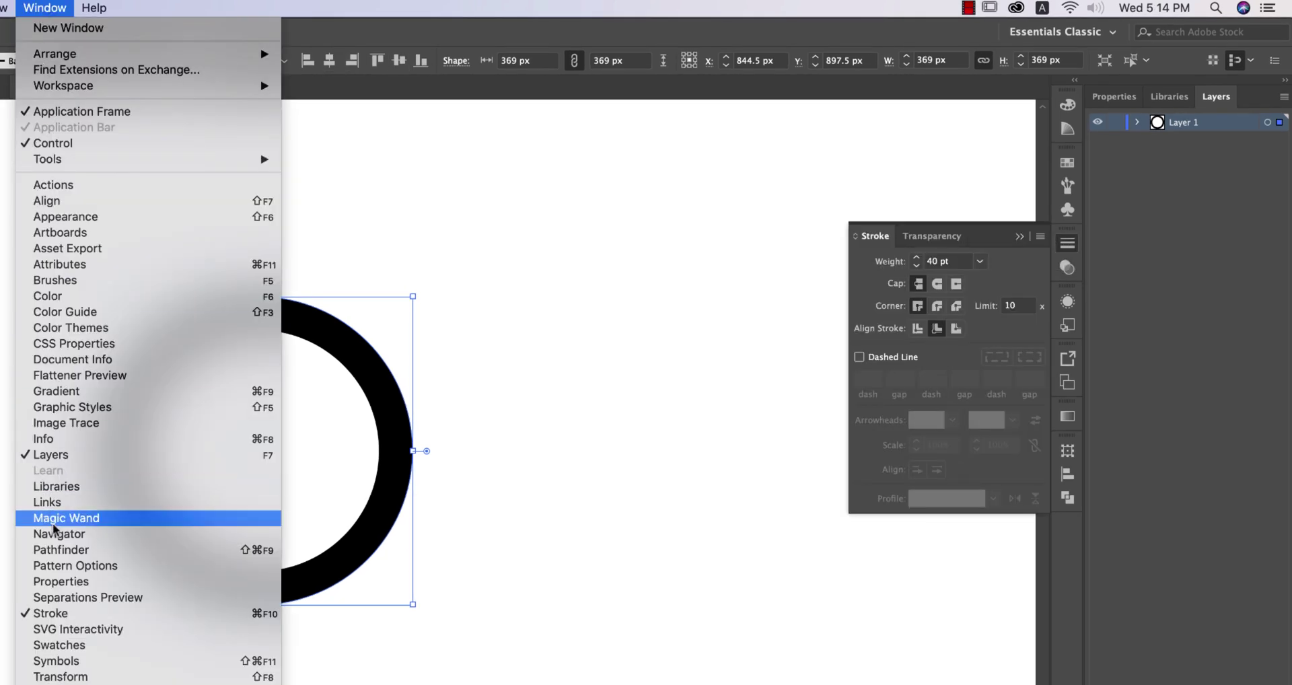
click(744, 618)
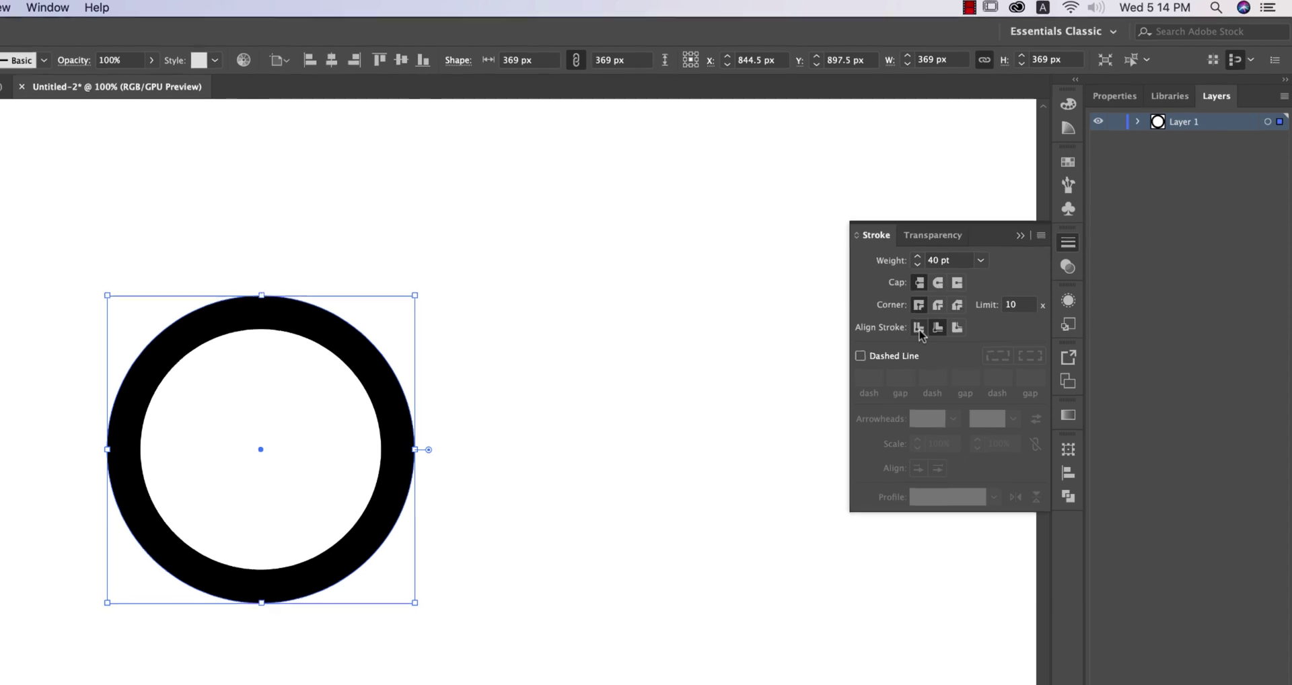
click(437, 454)
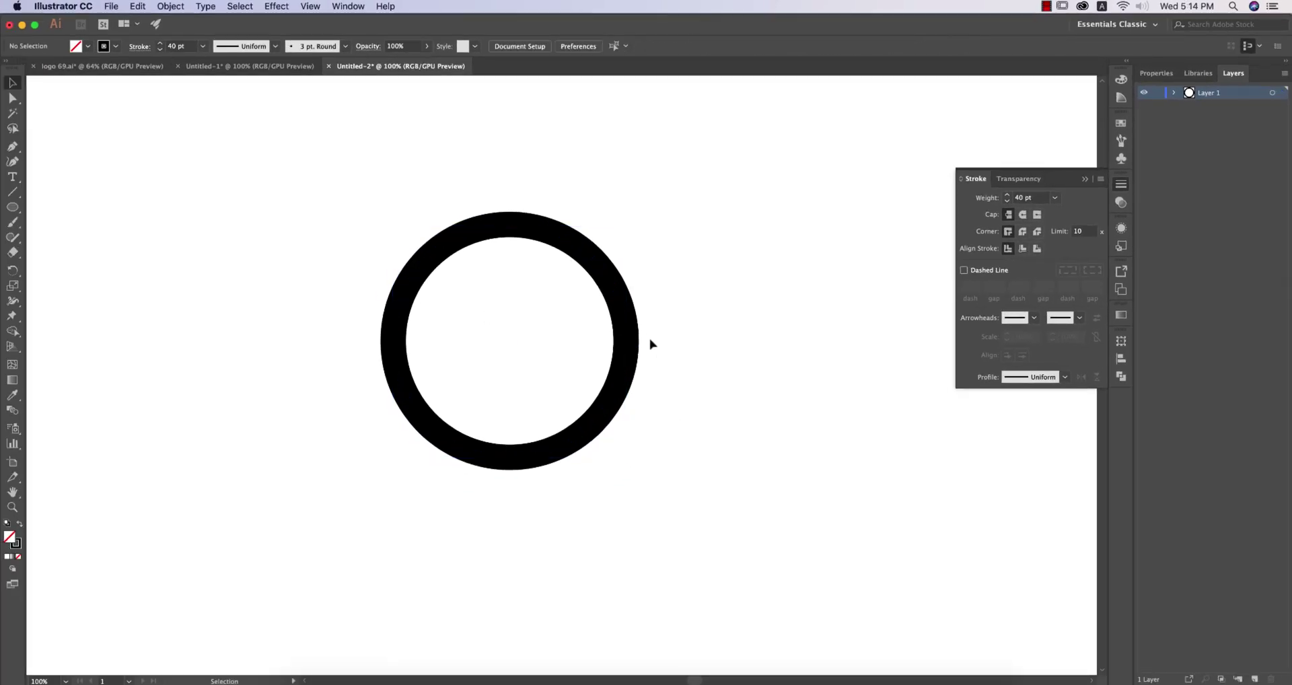
click(632, 327)
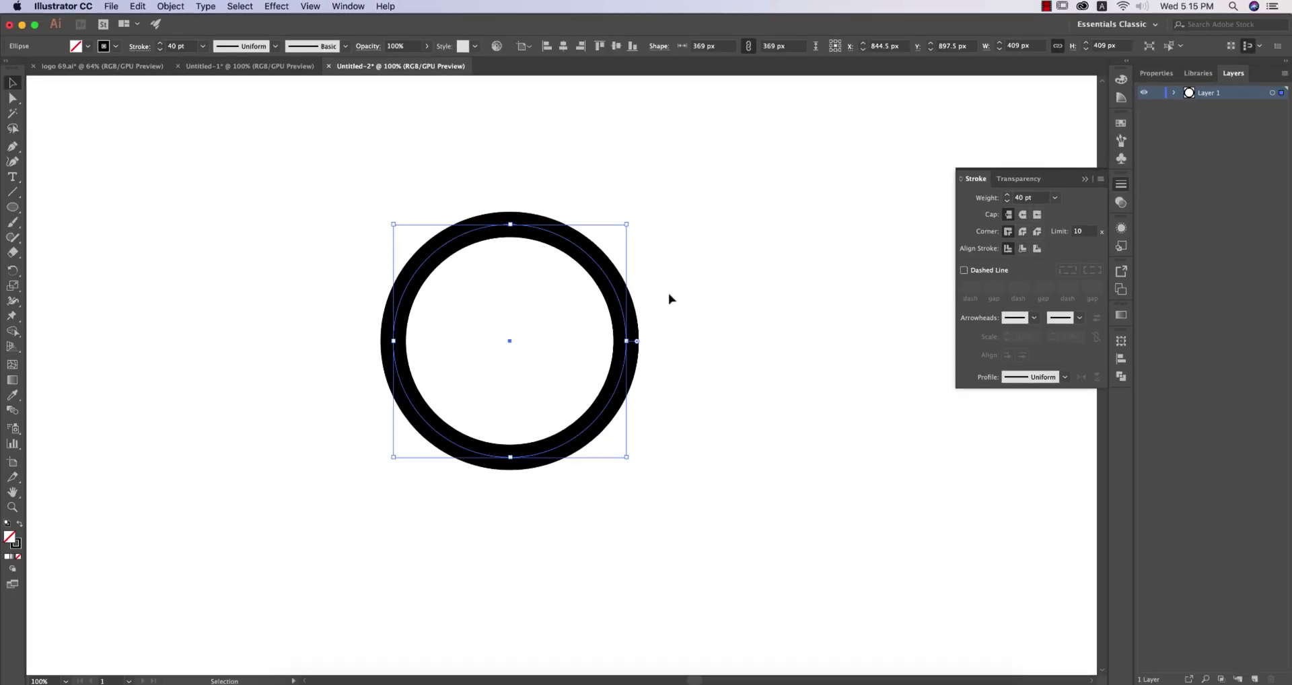
click(1084, 179)
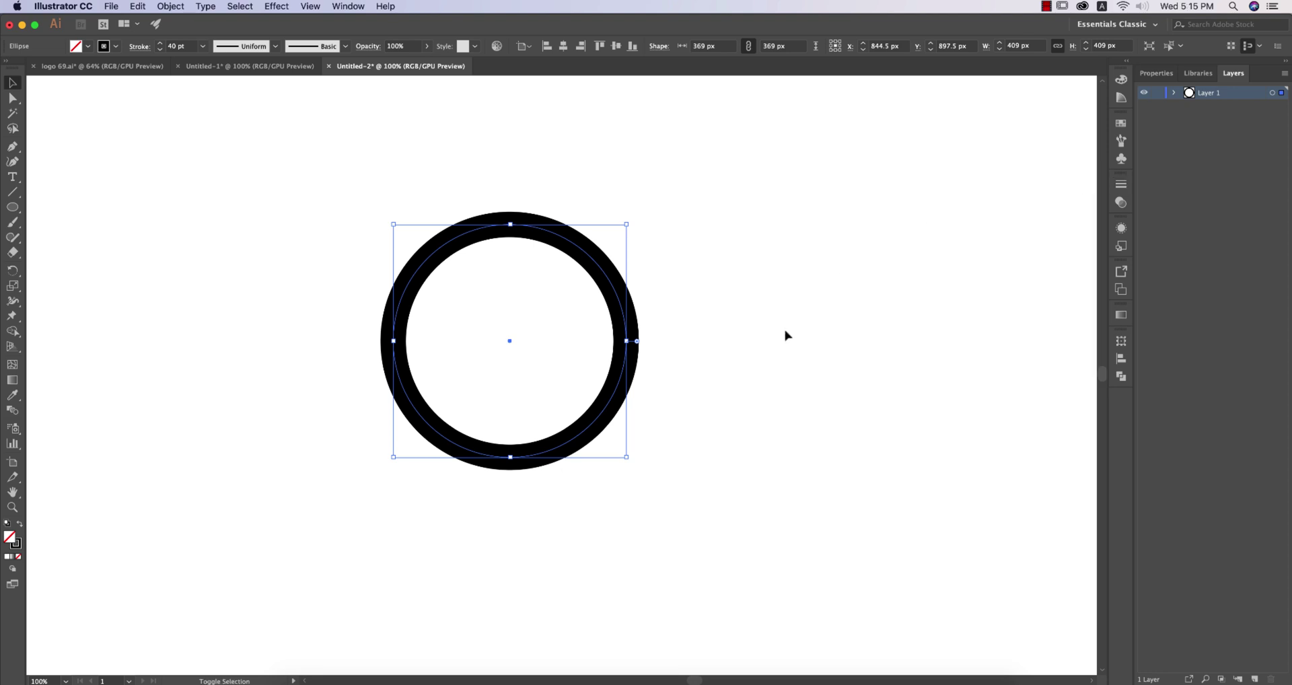
scroll(786, 335, down, 2)
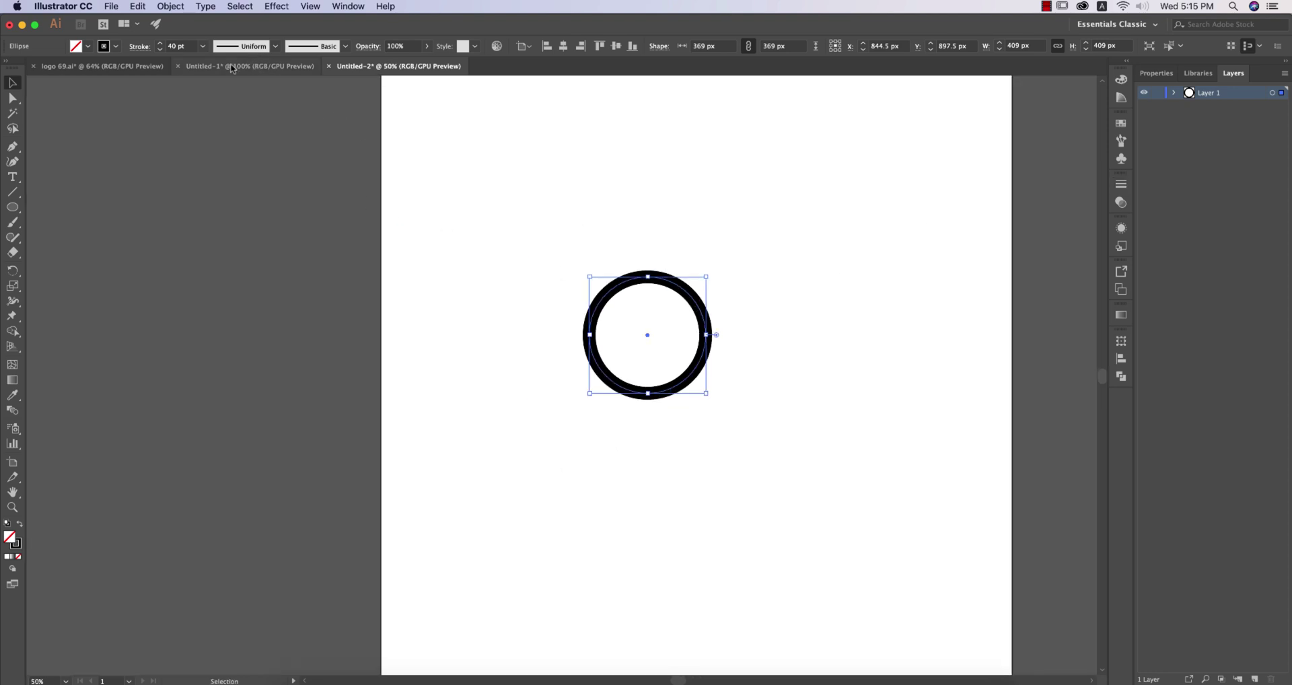
Move the ring lower, then duplicate it with Alt+Shift+Down so the copy sits just below.
click(119, 67)
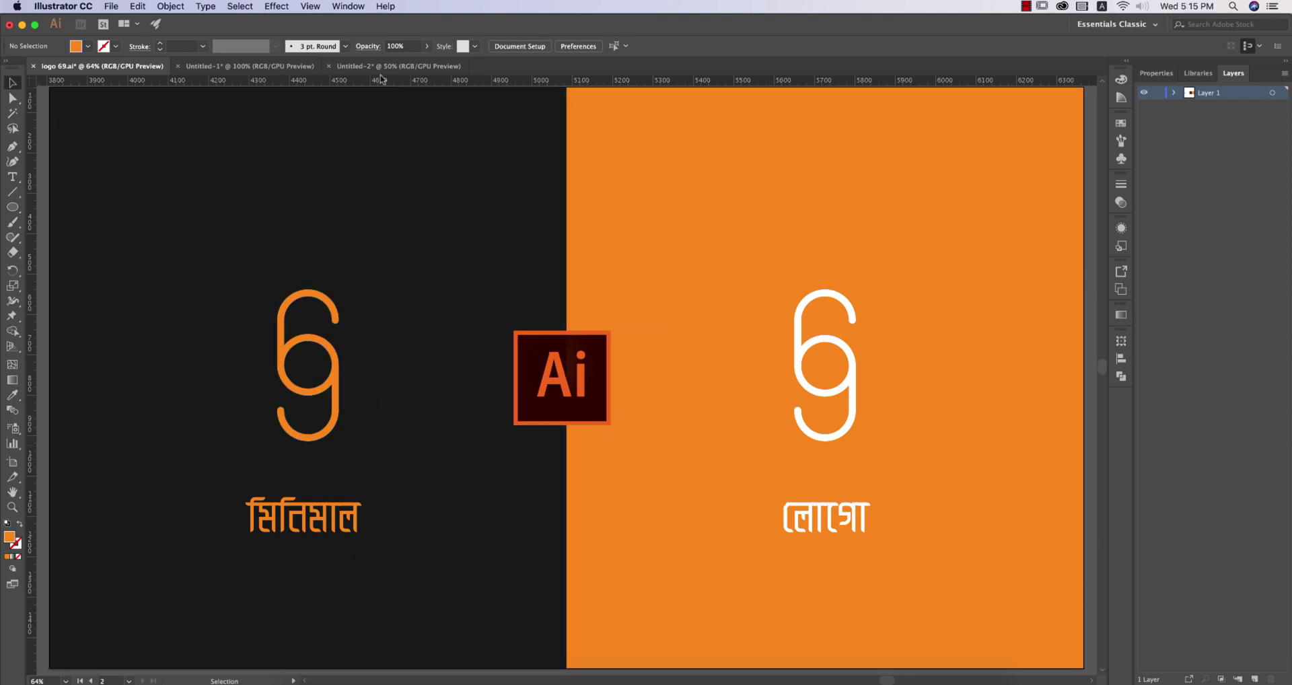
click(398, 66)
key(a)
drag(650, 314, 650, 340)
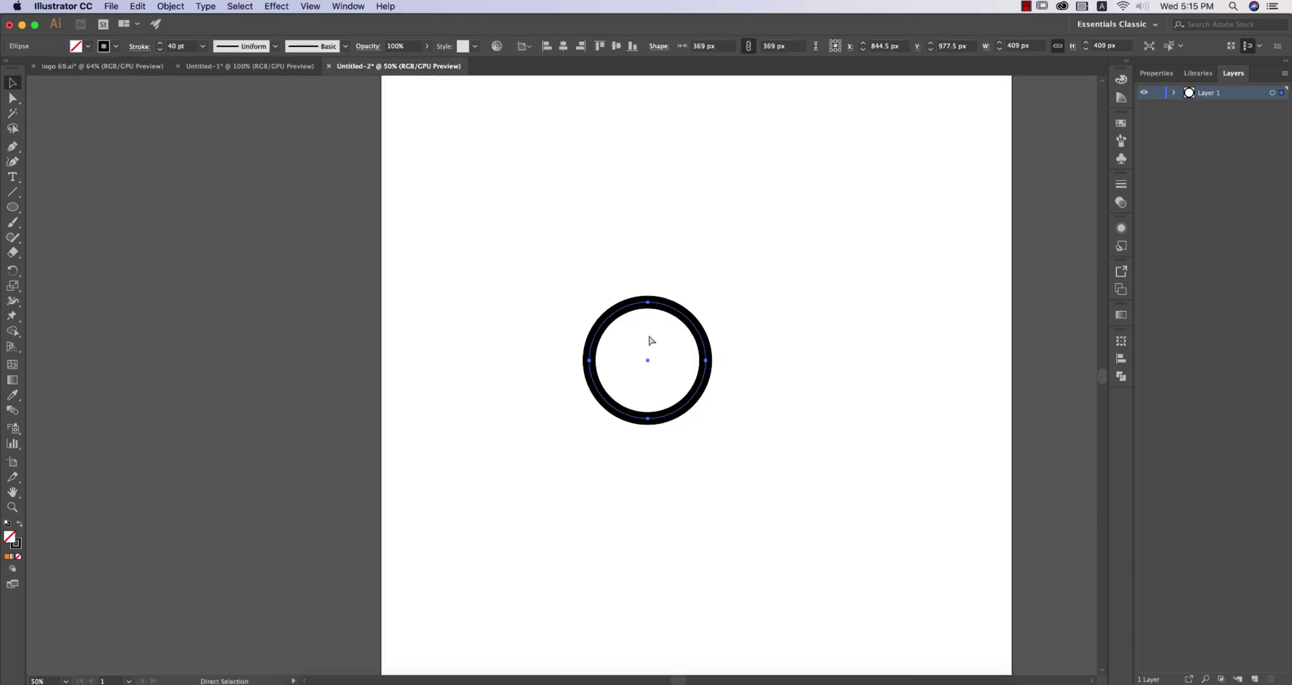
key(v)
key(alt+shift+Down)
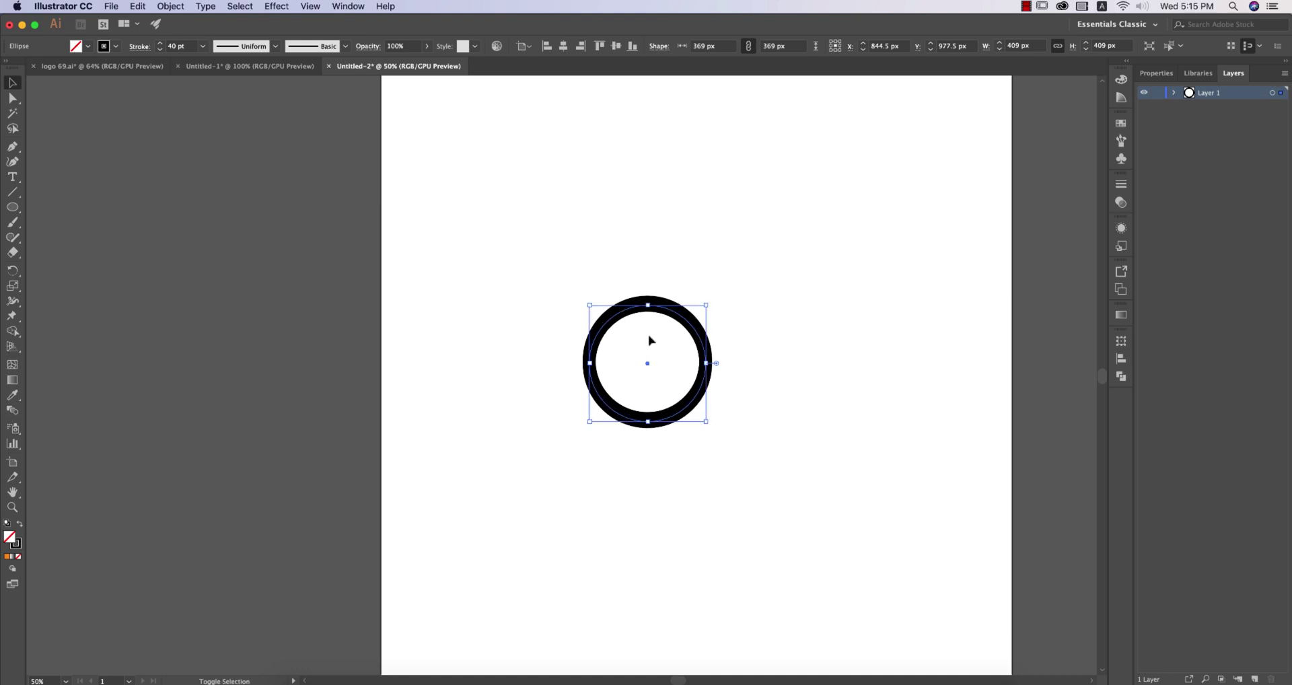
key(shift+Down)
key(shift+Down)
key(shift+Down)
key(shift+Down)
key(shift+Down)
key(shift+Down)
key(shift+Down)
key(shift+Down)
key(shift+Down)
key(shift+Down)
key(shift+Down)
key(shift+Down)
key(shift+Down)
key(shift+Down)
key(shift+Down)
key(shift+Down)
key(shift+Down)
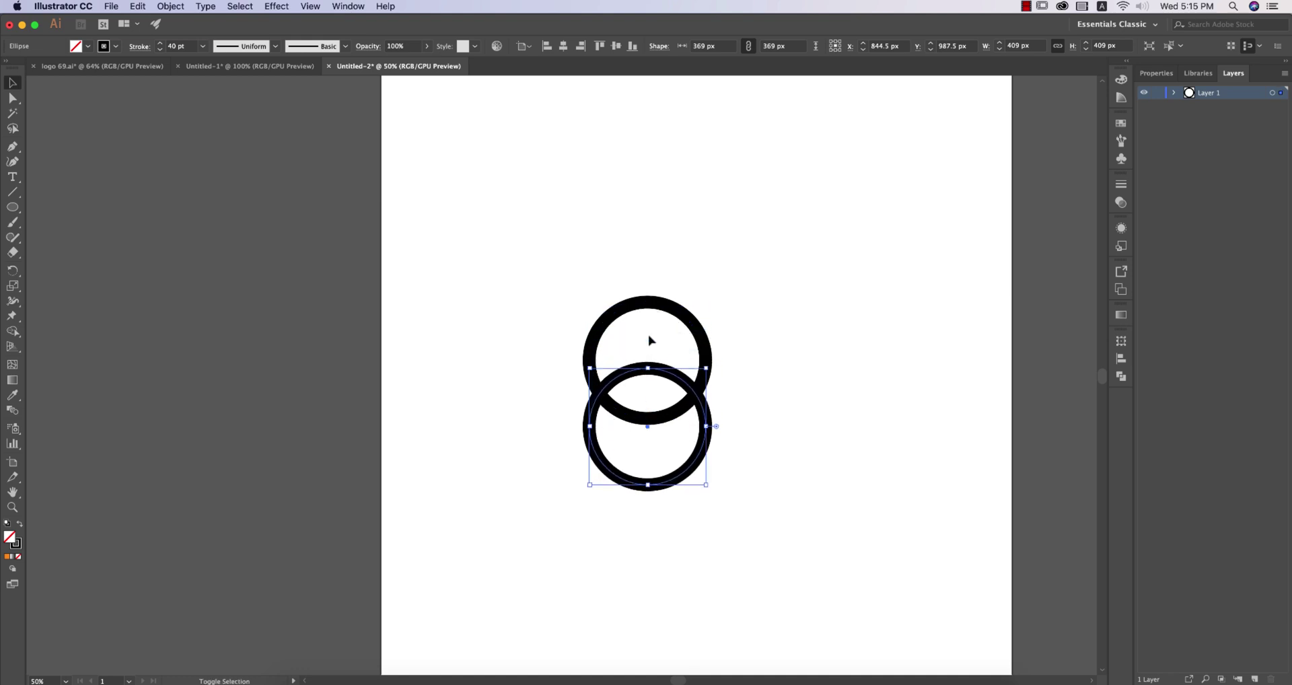
key(shift+Up)
key(shift+Up)
key(shift+Up)
key(shift+Up)
key(shift+Up)
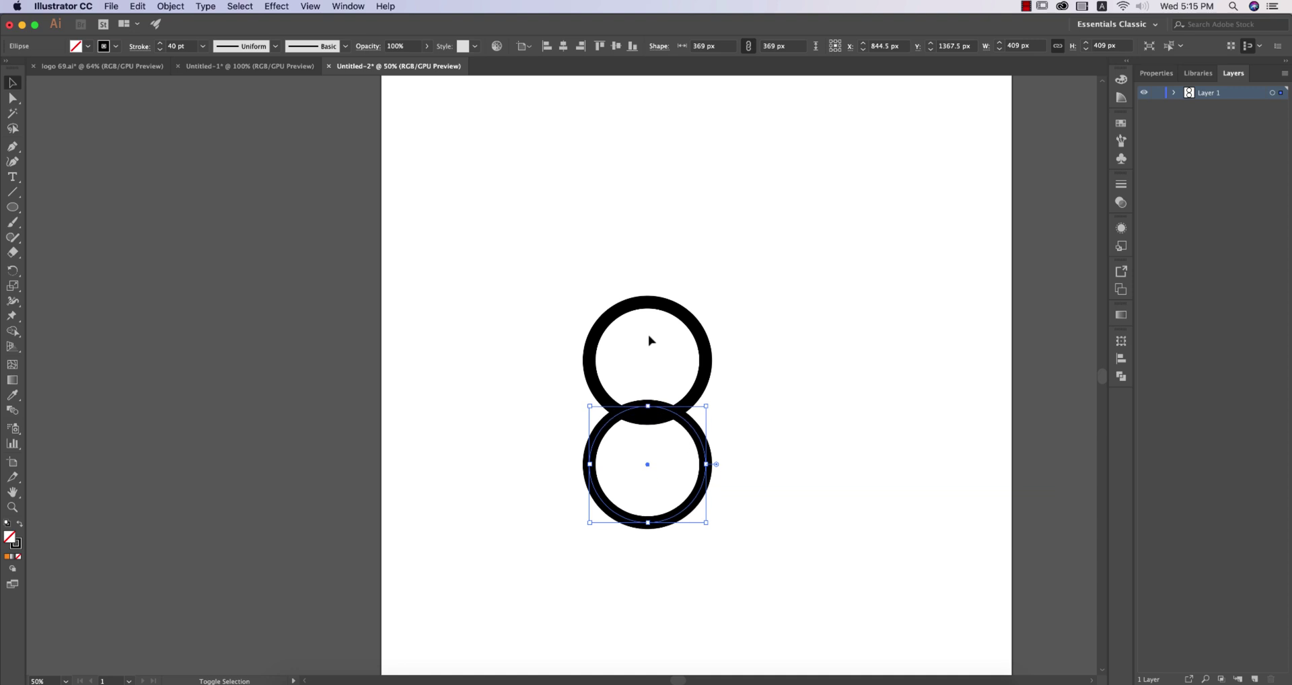
key(shift+Down)
key(shift+Down)
key(shift+Down)
key(shift+Down)
key(shift+Down)
key(shift+Down)
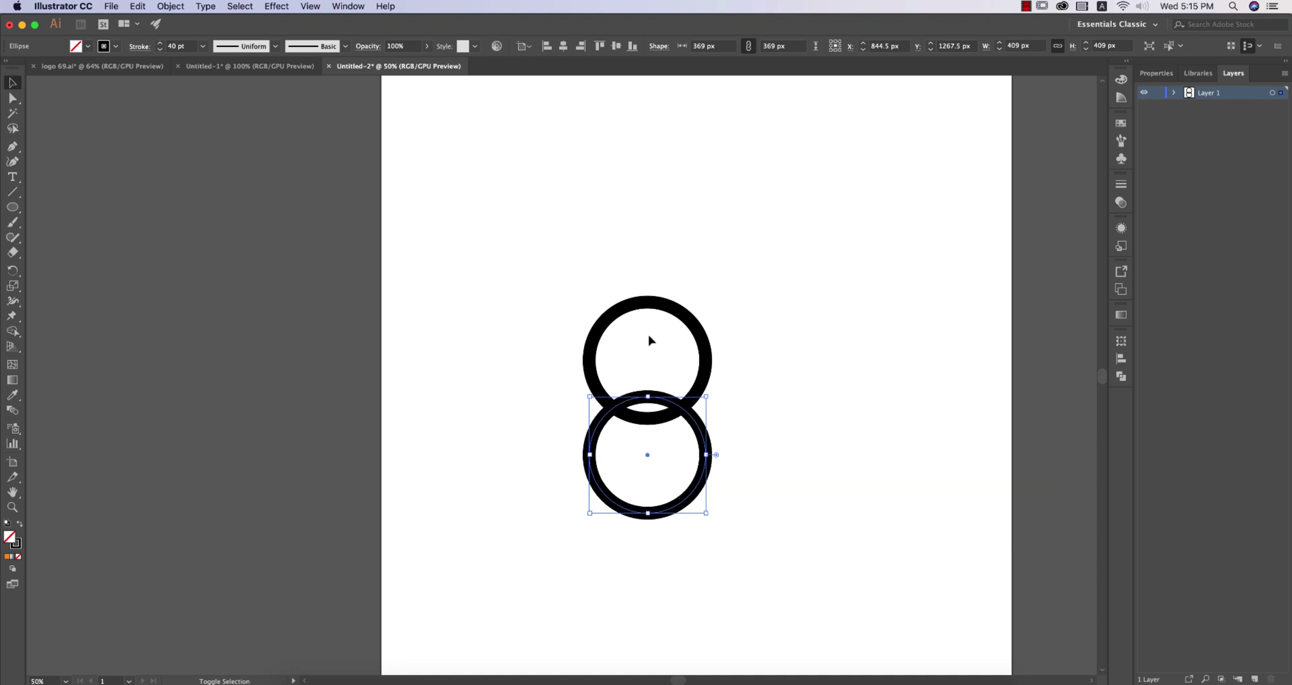
key(shift+Down)
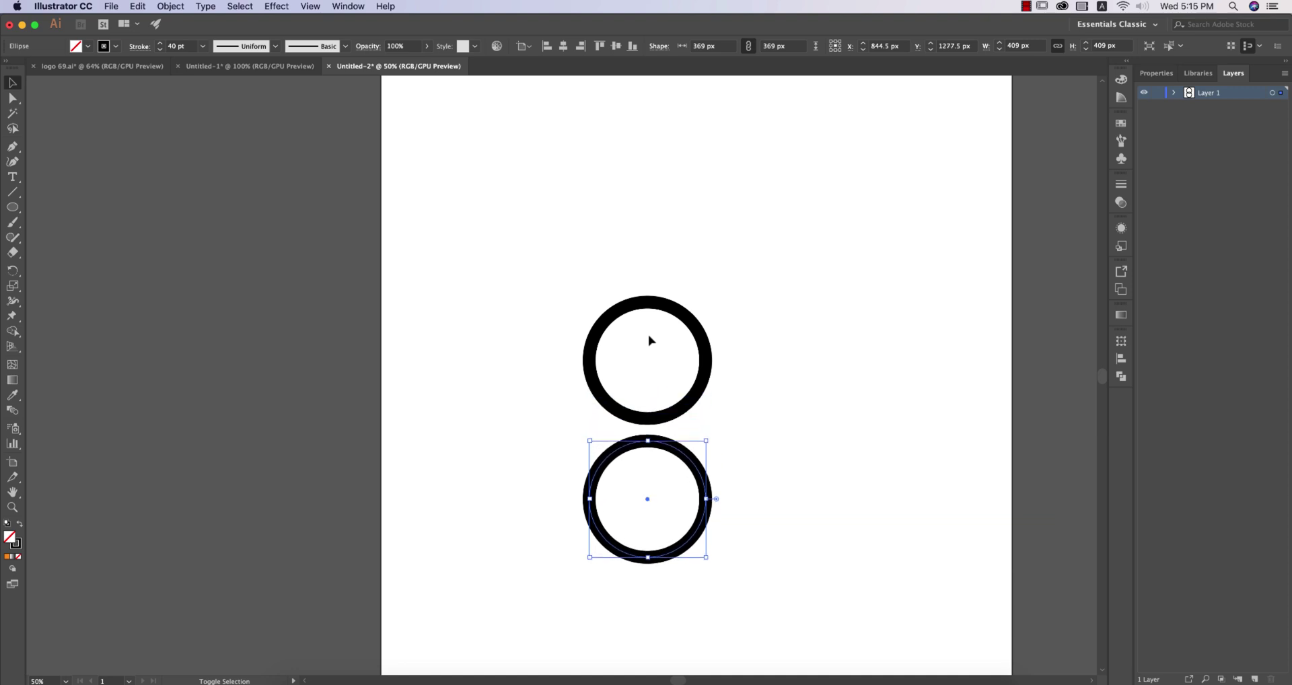
key(shift+Up)
key(shift+Up)
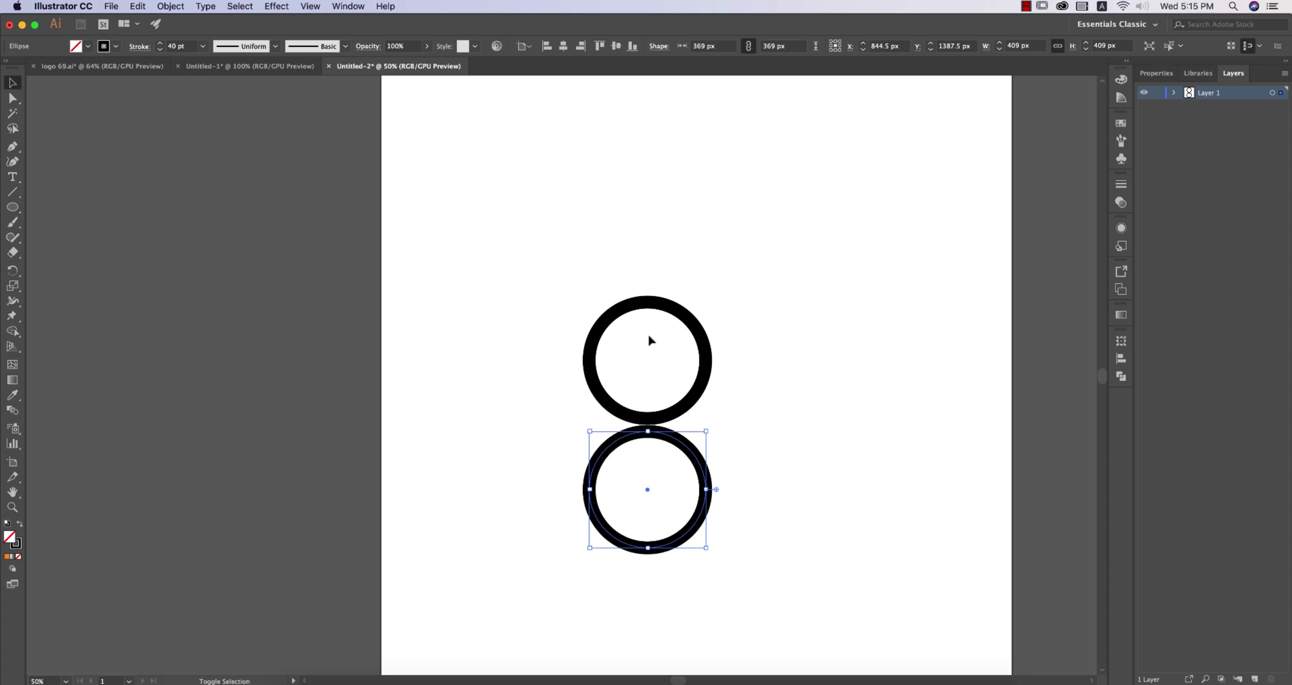
key(shift+Down)
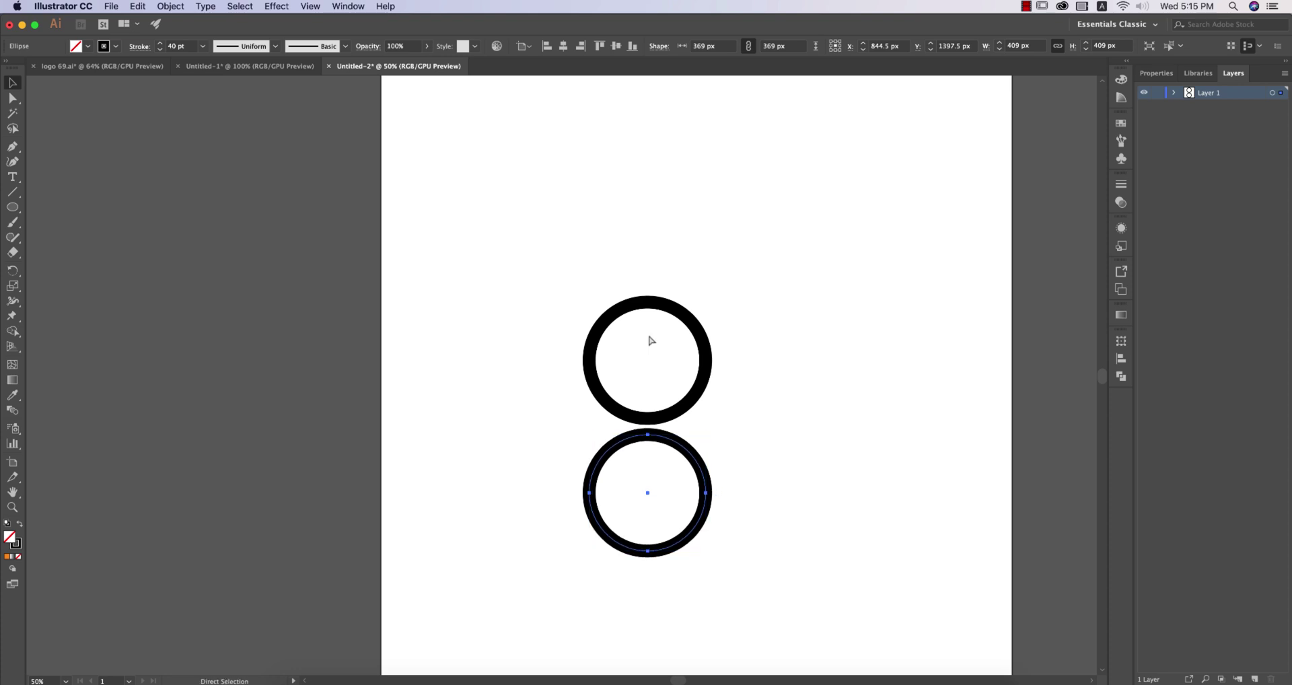
Paste a third ring in front and nudge it up above the top circle.
key(super+c)
key(super+f)
key(shift+Up)
key(shift+Up)
key(shift+Up)
key(shift+Up)
key(shift+Up)
key(shift+Up)
key(shift+Up)
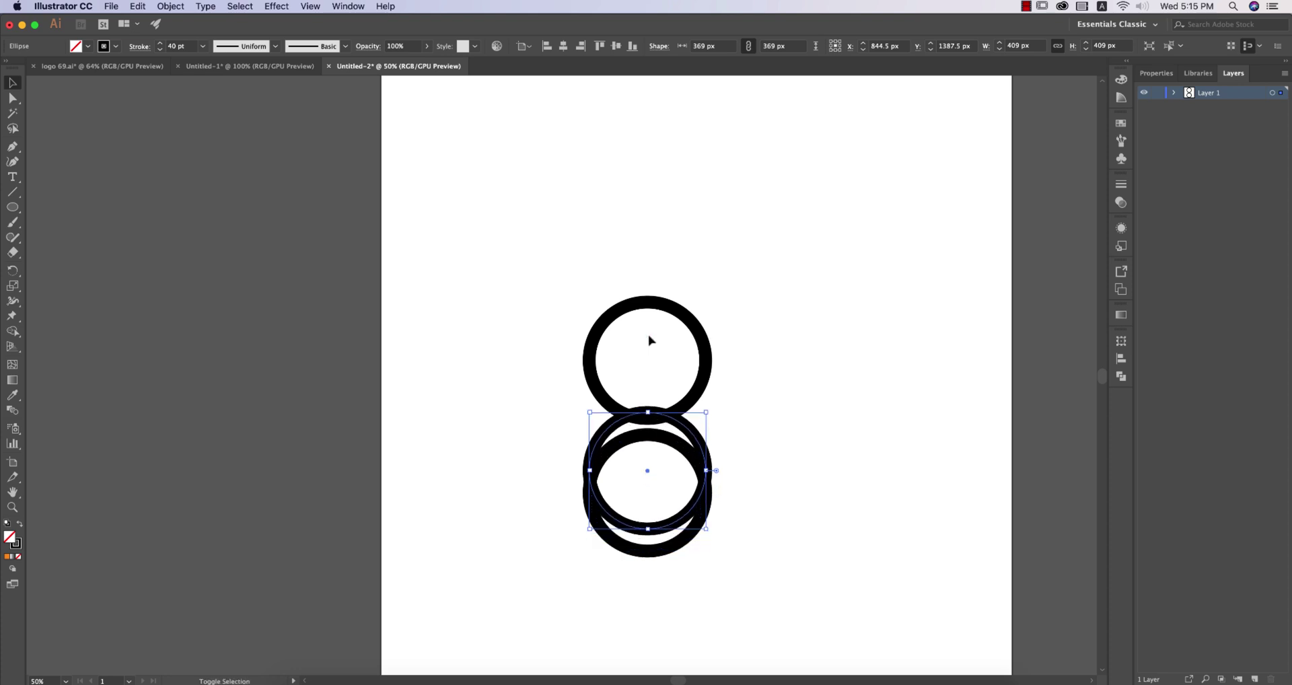
key(shift+Up)
key(shift+Up)
key(shift+Up)
key(shift+Up)
key(shift+Up)
key(shift+Up)
key(shift+Up)
key(shift+Up)
key(shift+Up)
key(shift+Up)
key(shift+Up)
key(shift+Up)
key(shift+Up)
key(shift+Up)
key(shift+Up)
key(shift+Up)
key(shift+Up)
key(shift+Up)
key(shift+Up)
key(shift+Up)
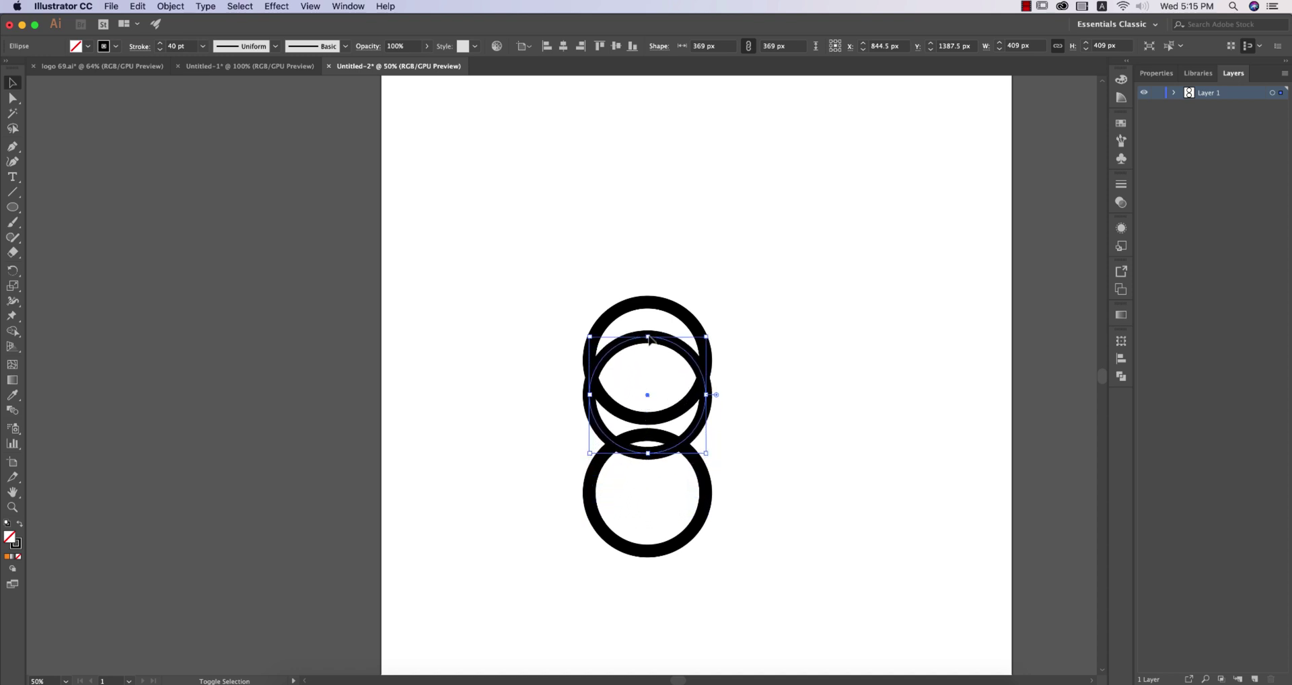
key(shift+Up)
key(shift+Up)
key(shift+Up)
key(shift+Up)
key(shift+Up)
key(shift+Up)
key(shift+Up)
key(shift+Up)
key(shift+Up)
key(shift+Up)
key(shift+Up)
key(shift+Up)
key(shift+Up)
key(shift+Up)
key(shift+Up)
key(shift+Up)
key(shift+Up)
key(shift+Up)
key(shift+Up)
key(shift+Up)
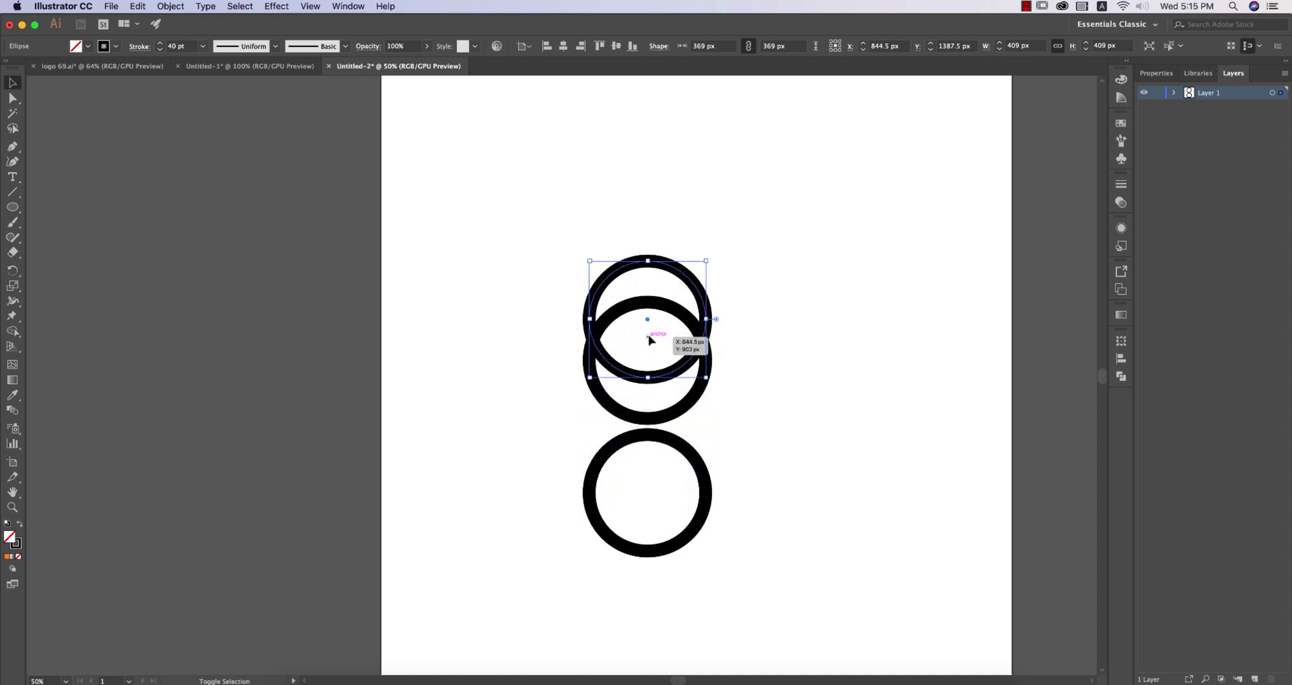
key(shift+Up)
key(shift+Up)
key(shift+Up)
key(shift+Up)
key(shift+Up)
key(shift+Up)
key(shift+Up)
key(shift+Up)
key(shift+Up)
key(shift+Up)
key(shift+Up)
key(shift+Up)
key(shift+Up)
key(shift+Up)
key(shift+Up)
key(shift+Up)
key(shift+Up)
key(shift+Up)
key(shift+Up)
key(shift+Up)
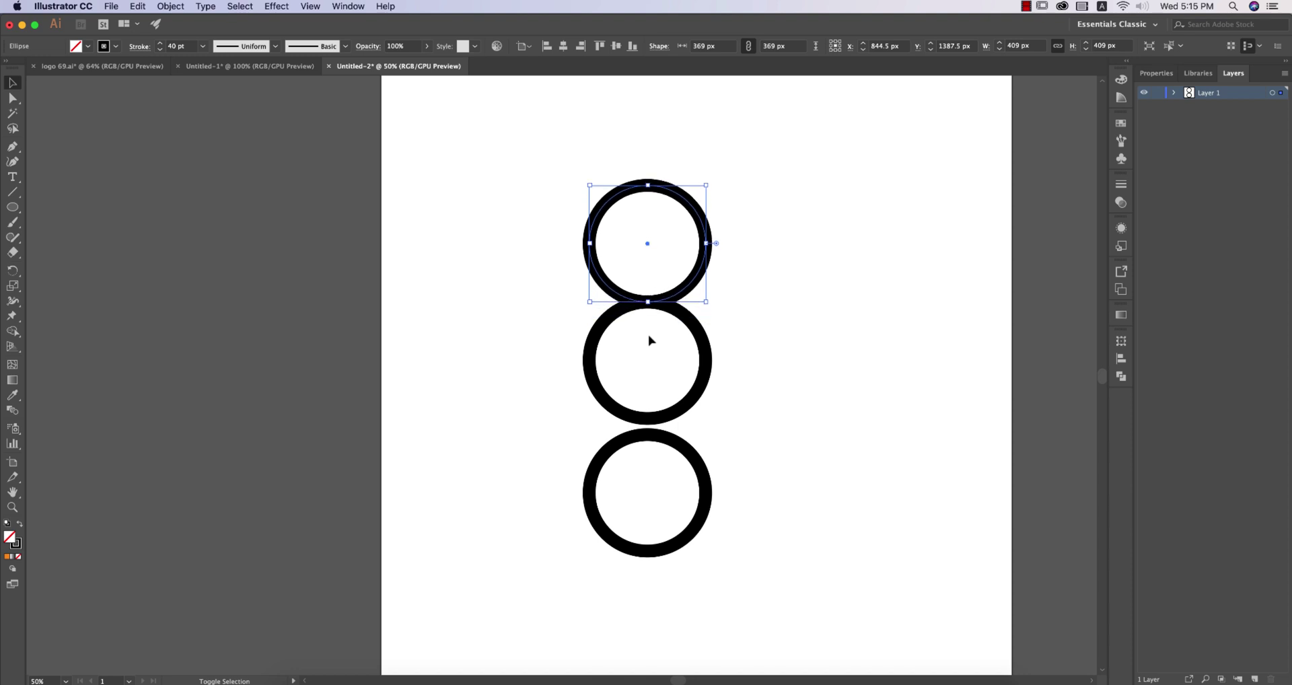
key(shift+Up)
key(shift+Up)
key(shift+Up)
key(shift+Up)
key(shift+Up)
key(shift+Up)
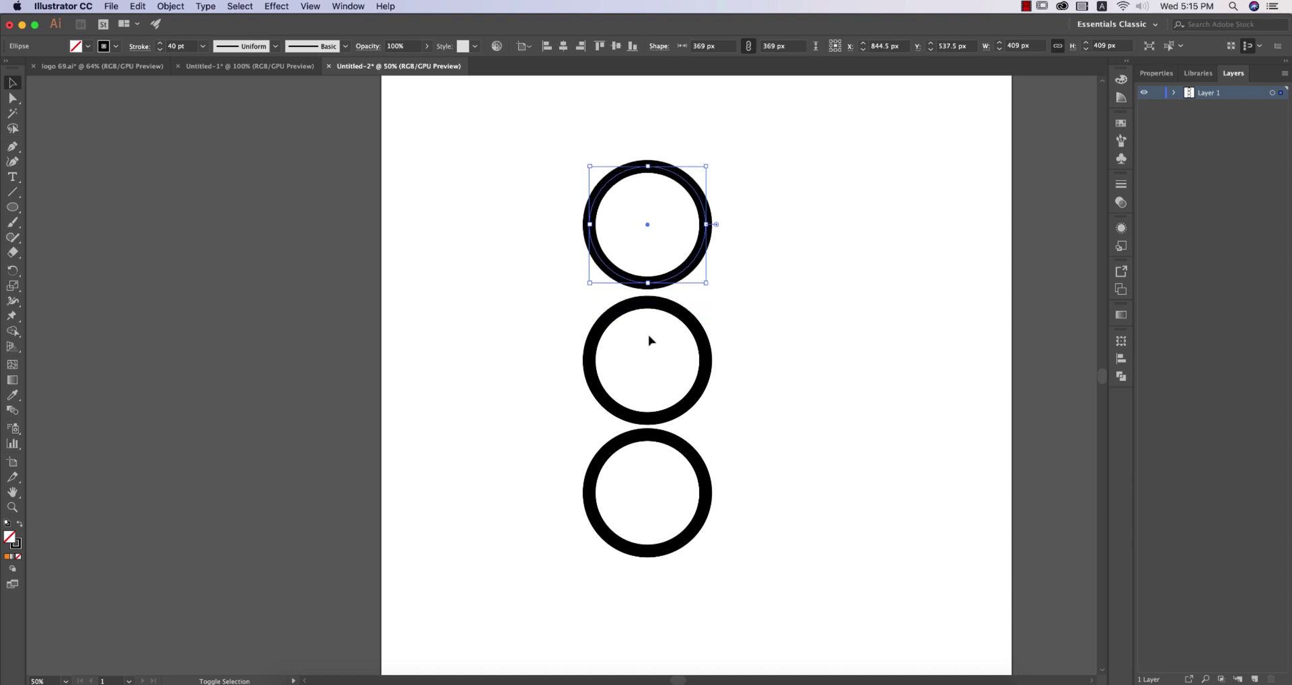
click(650, 340)
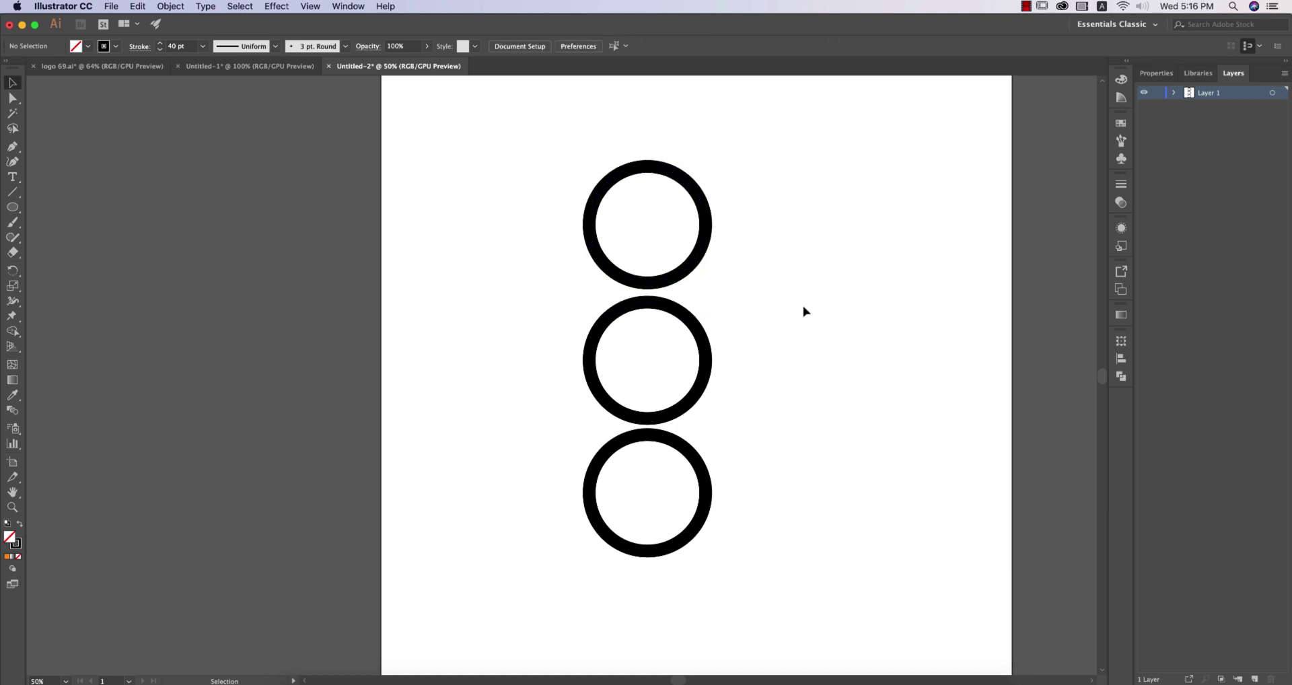
Distribute the three rings with equal vertical spacing, using Align To: Selection.
drag(530, 176, 781, 561)
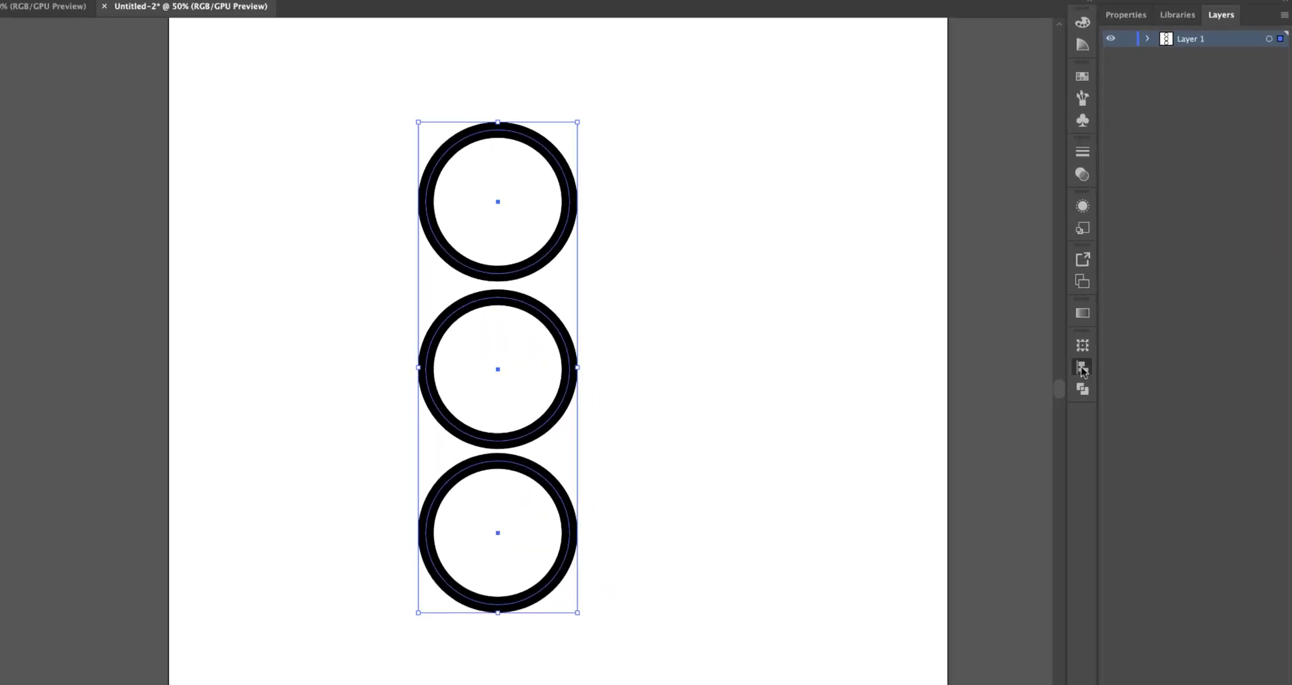
click(1122, 359)
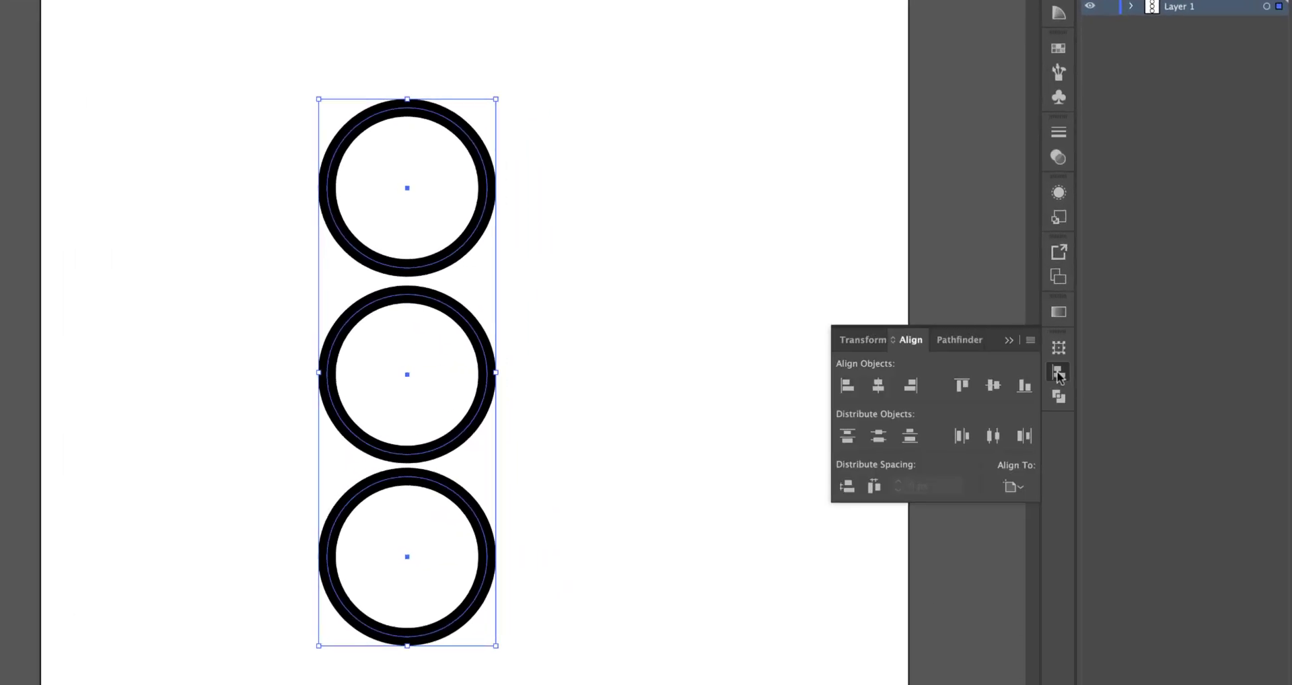
click(1030, 341)
click(1060, 341)
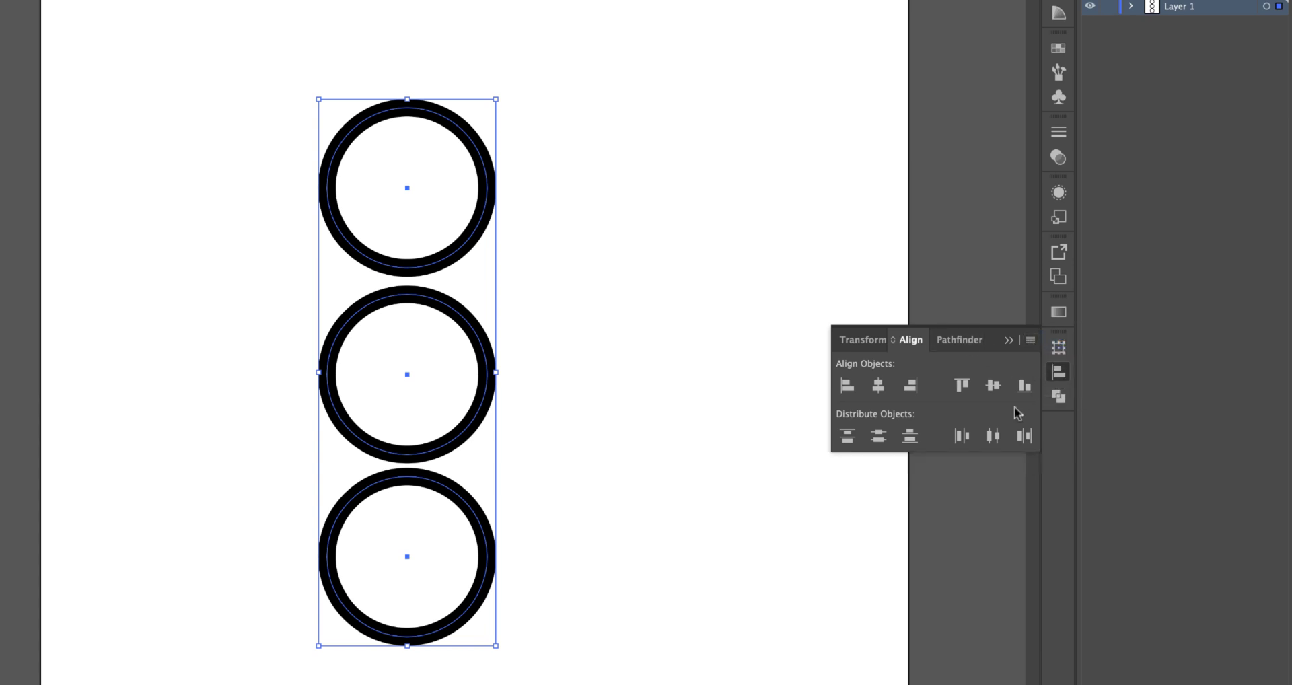
click(1030, 340)
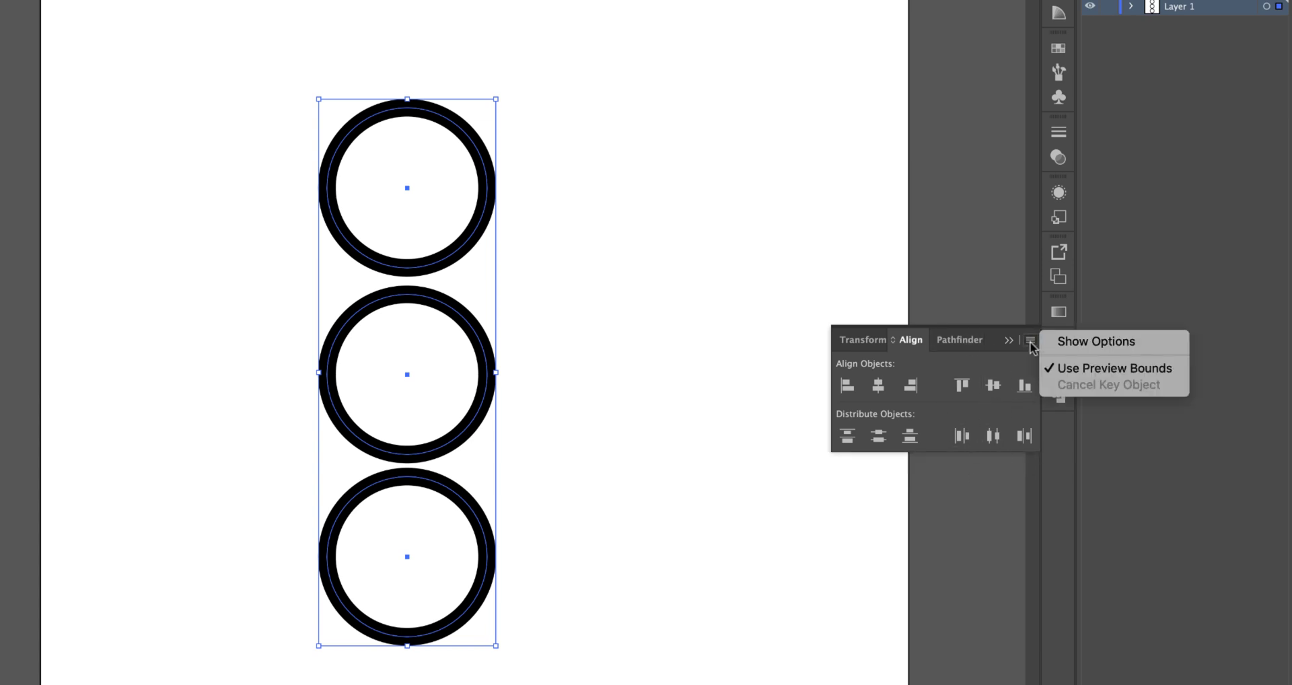
click(1077, 342)
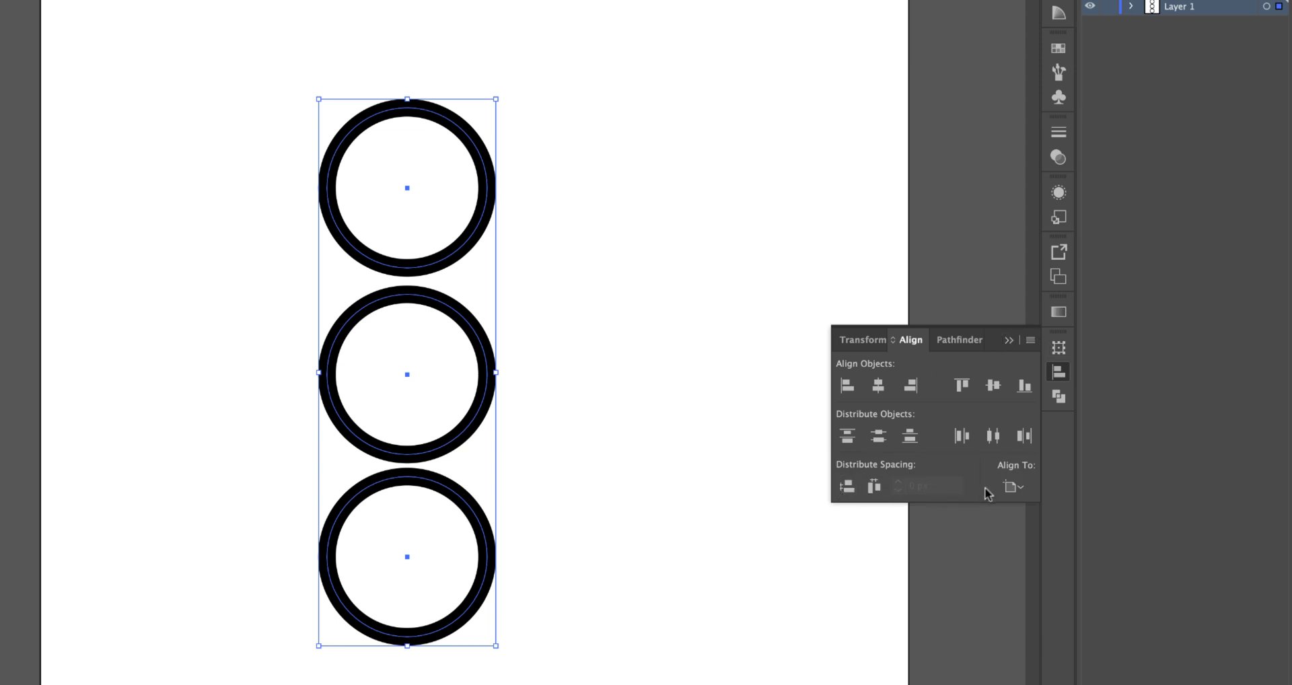
click(1013, 487)
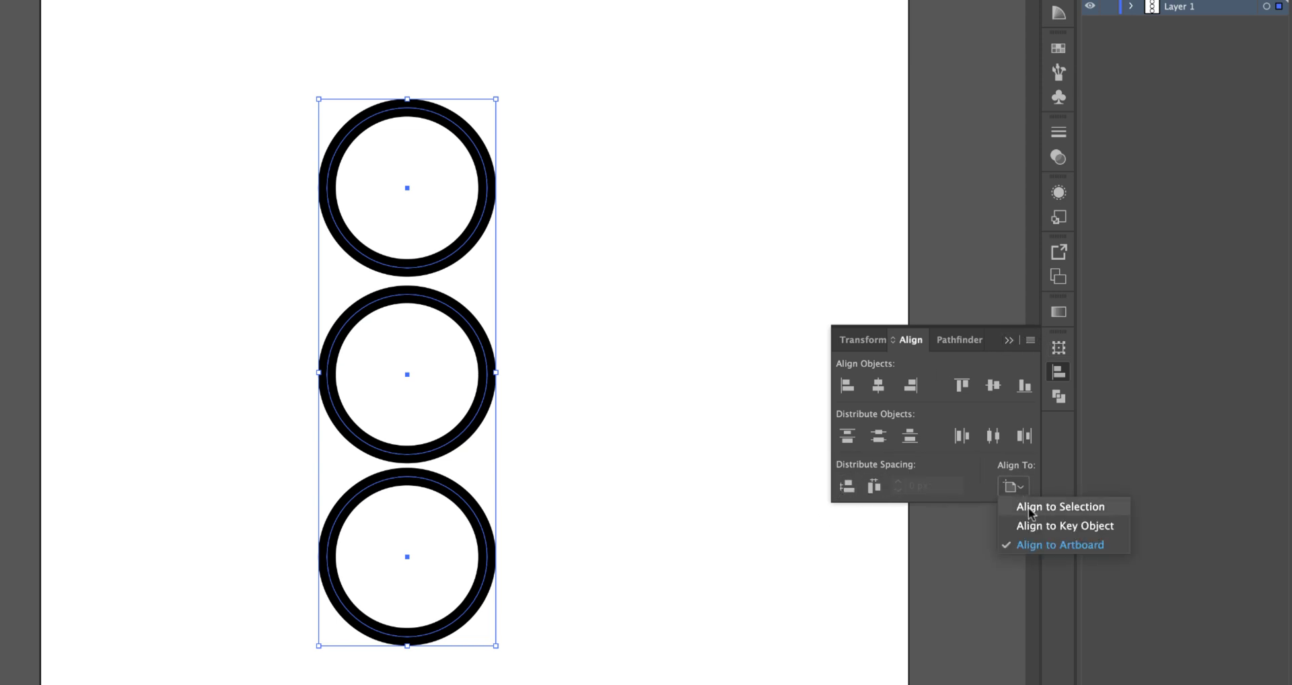
click(1030, 508)
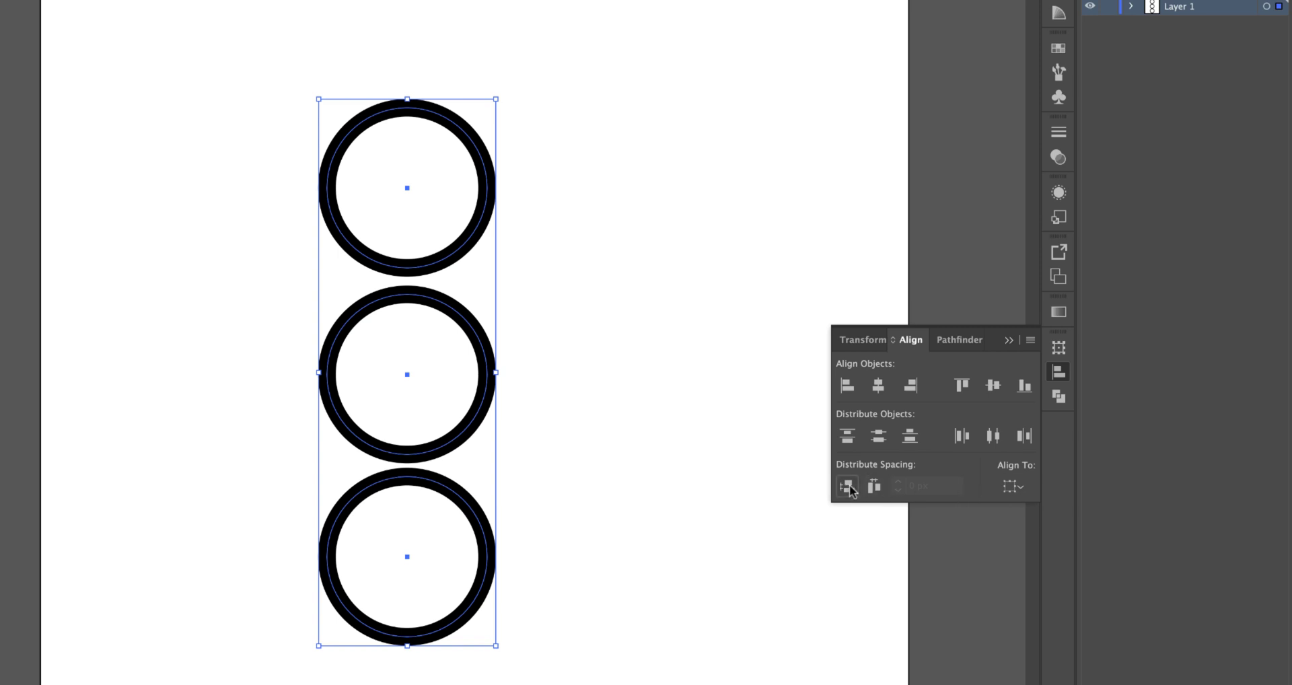
click(849, 486)
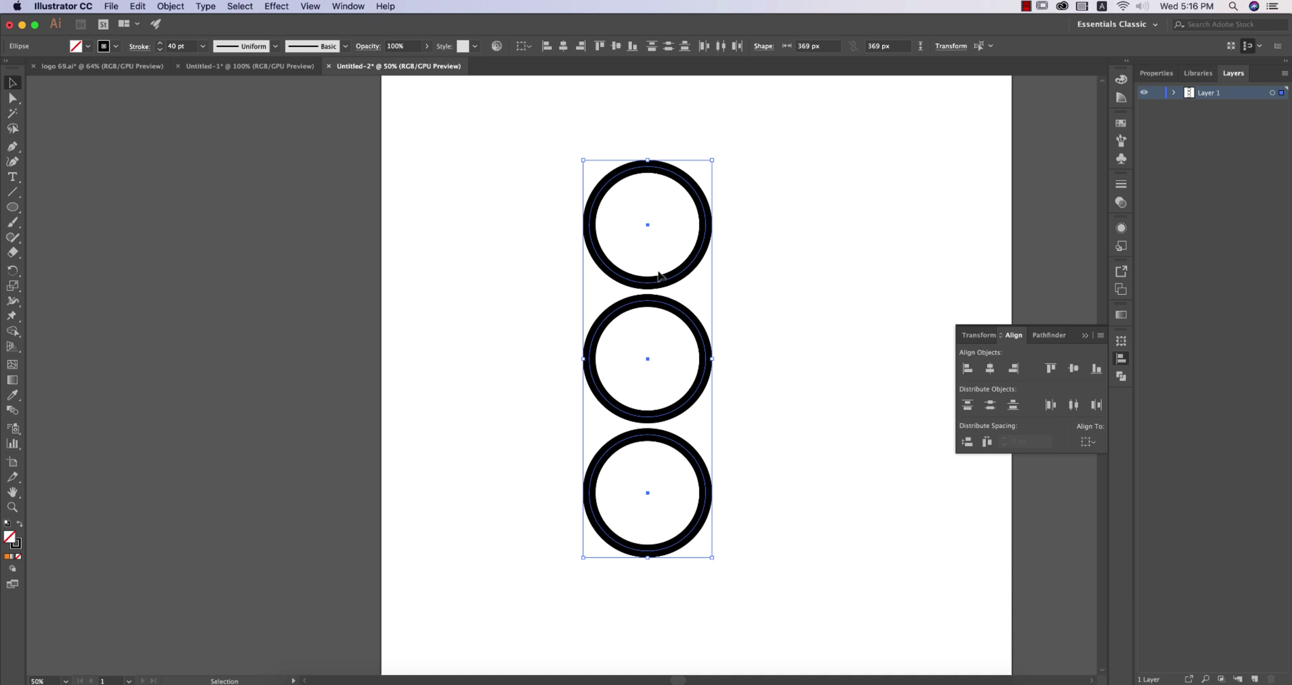
click(1084, 336)
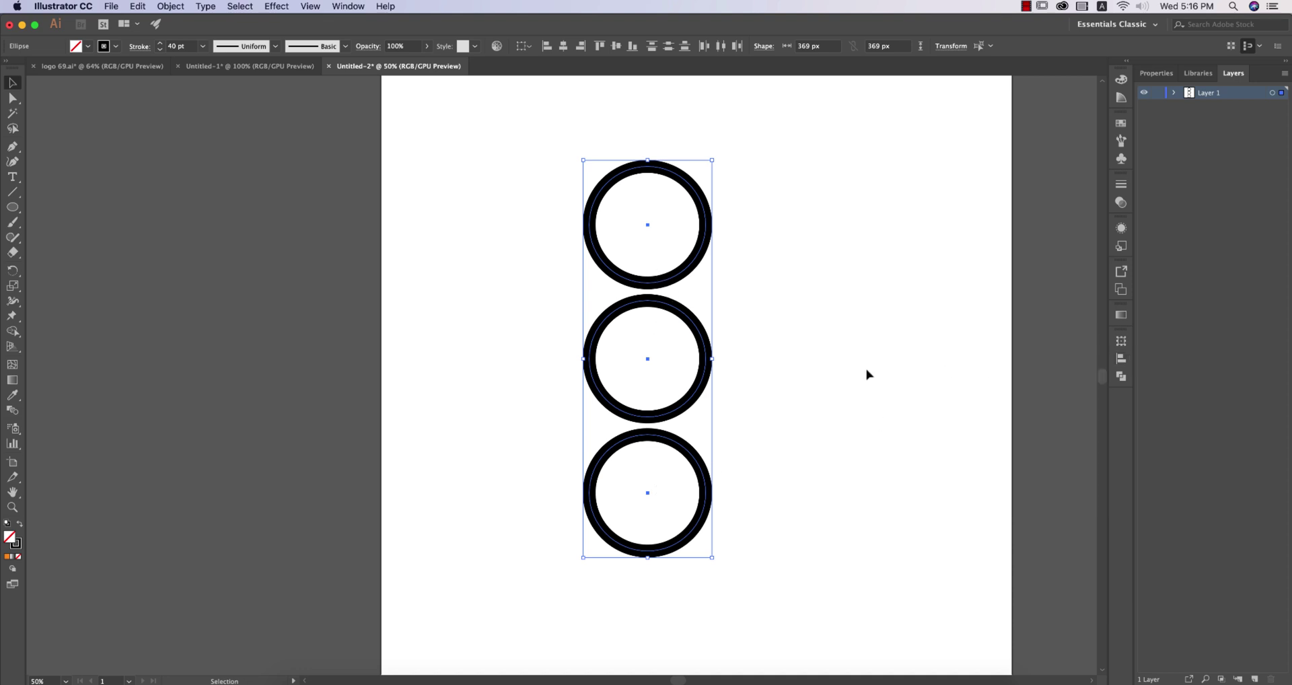
click(841, 375)
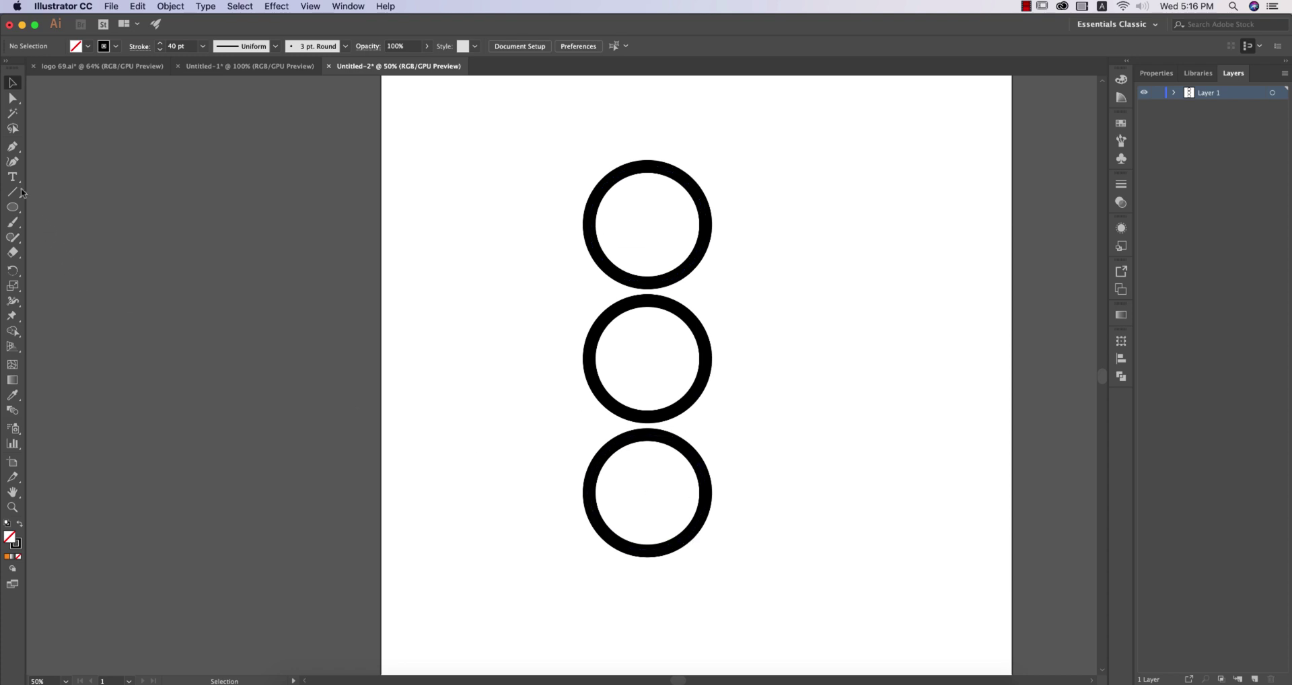
Pick the Pen tool and toggle Smart Guides off and back on.
click(12, 147)
click(309, 8)
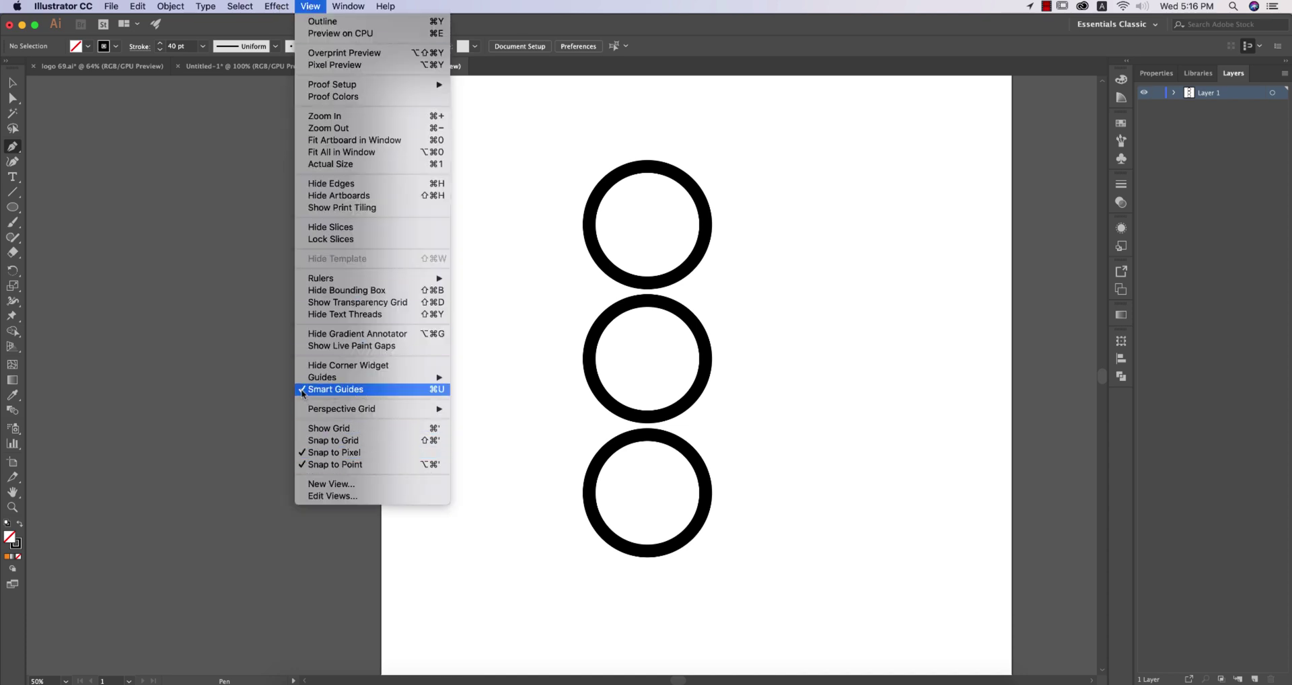
click(354, 391)
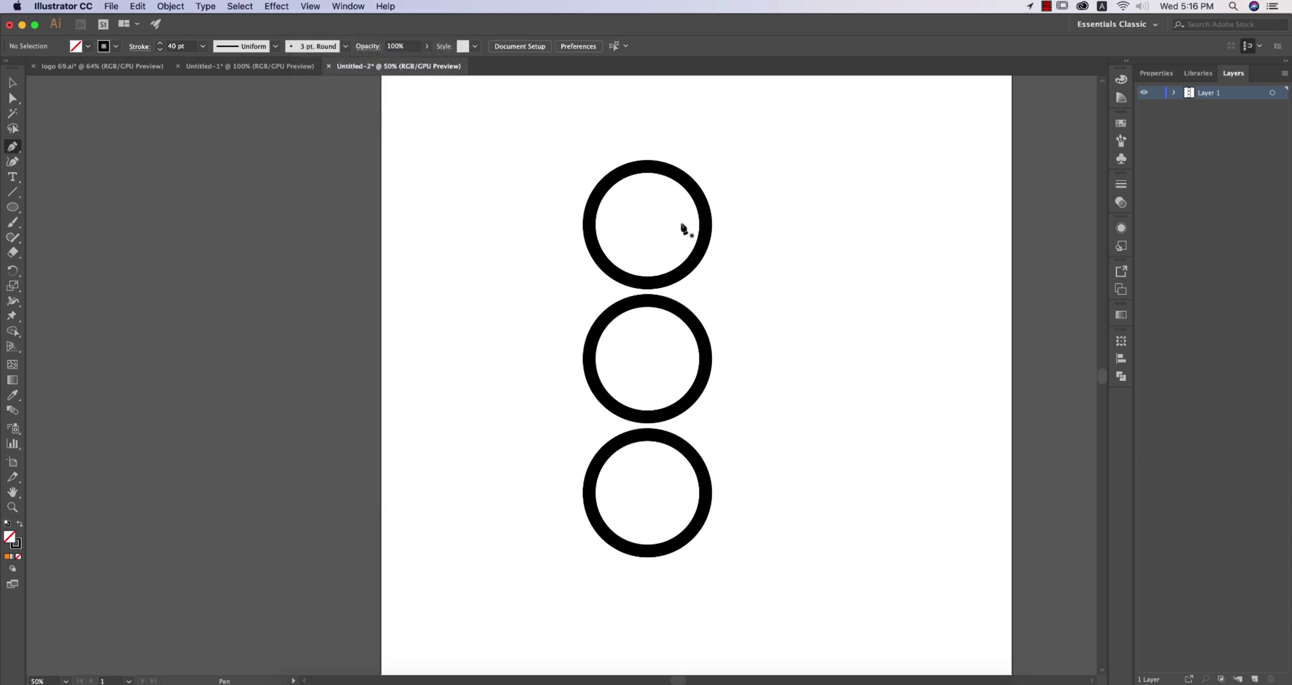
click(311, 8)
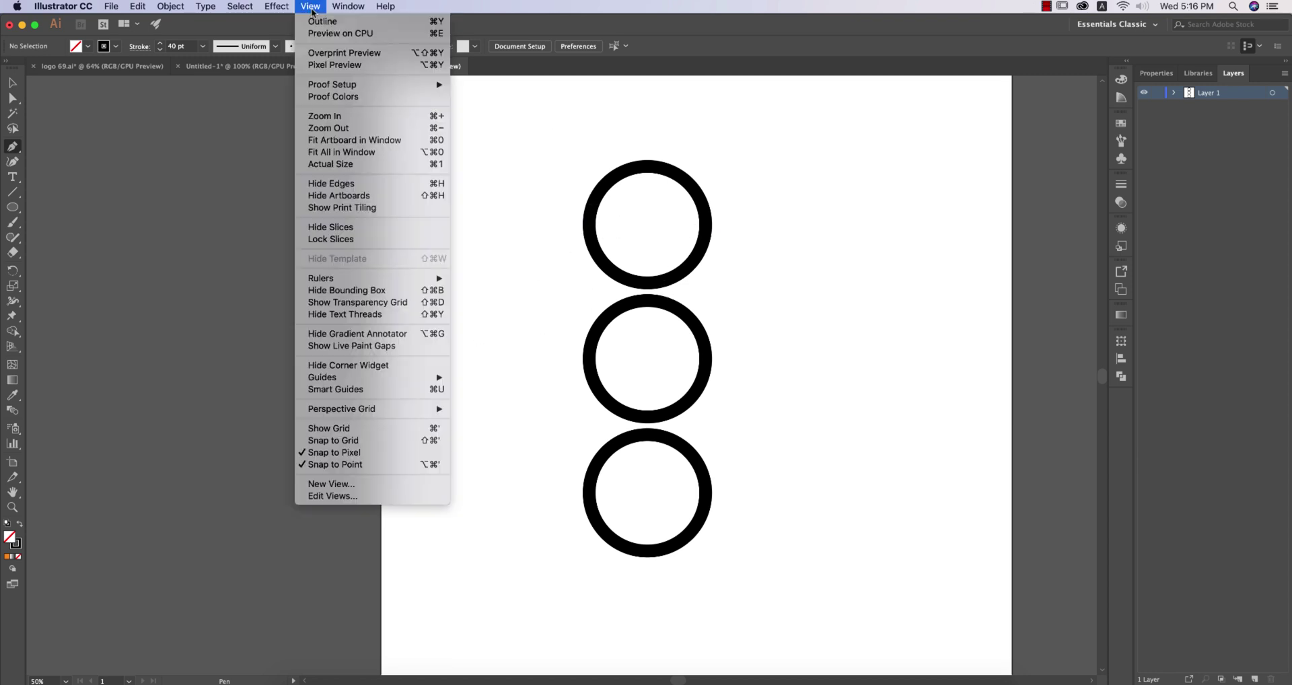
click(327, 390)
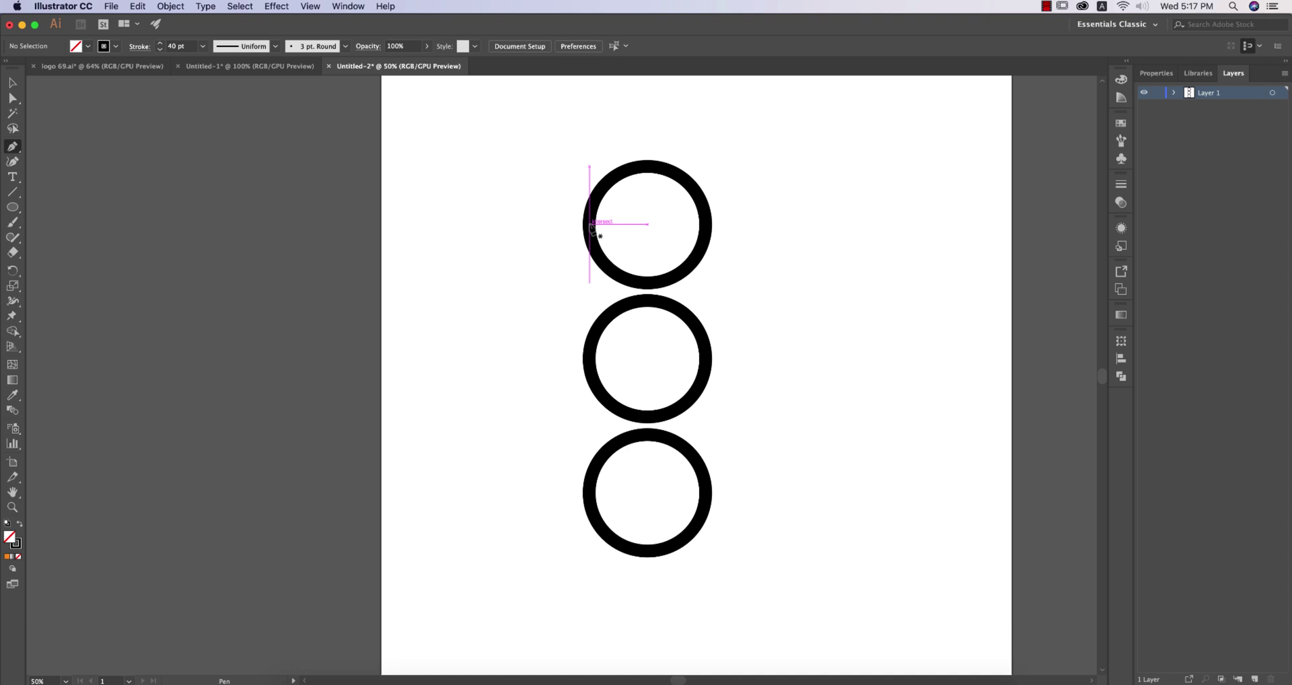
Draw two straight strokes: top-to-middle ring on the left, middle-to-bottom ring on the right.
click(591, 224)
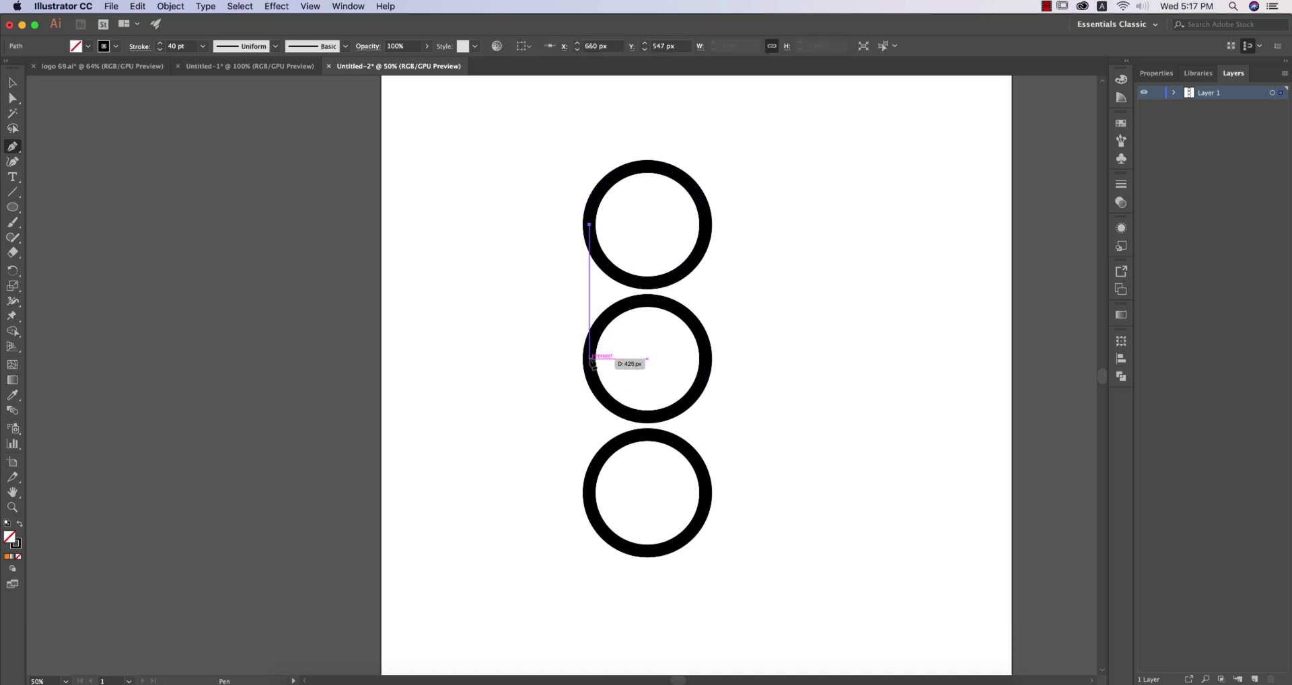
click(590, 359)
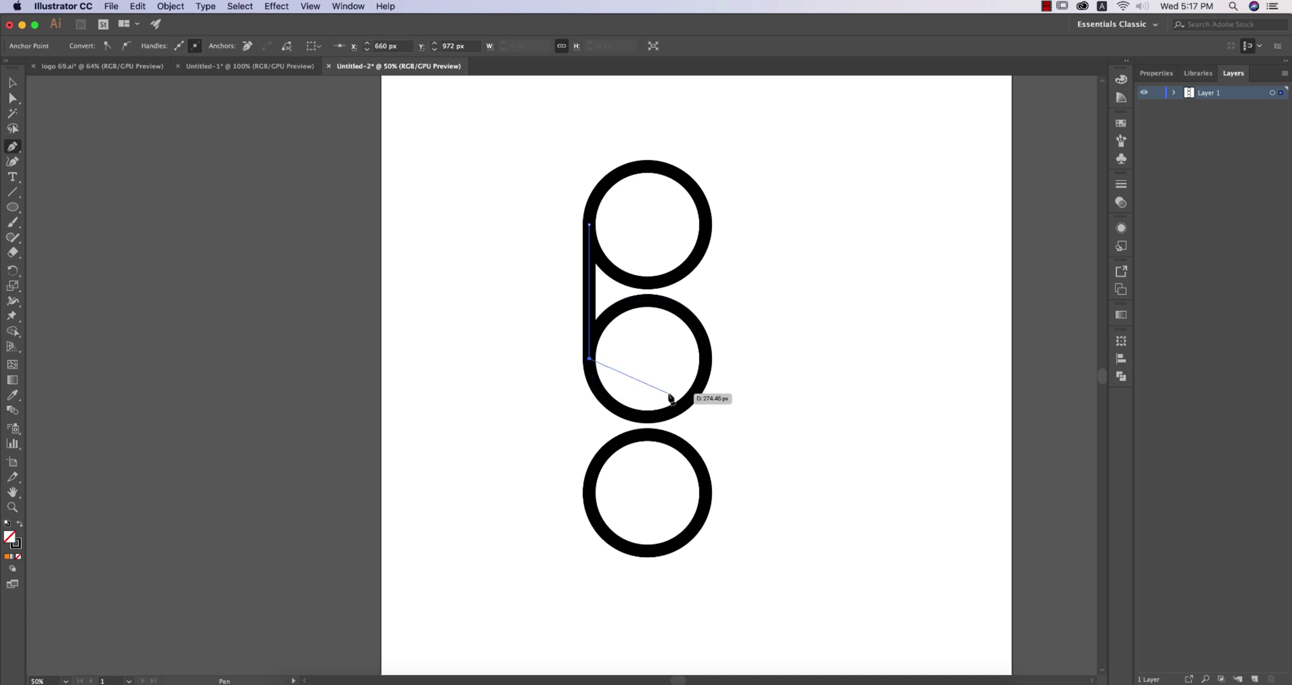
key(Escape)
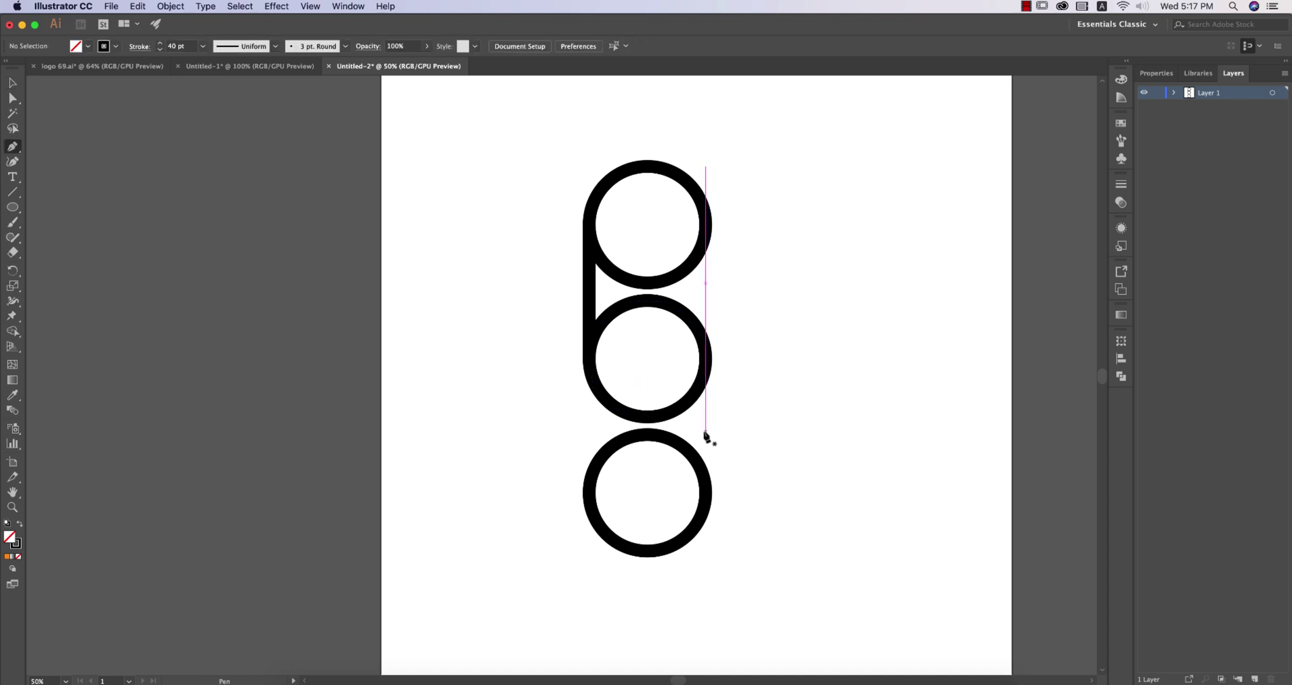
click(705, 359)
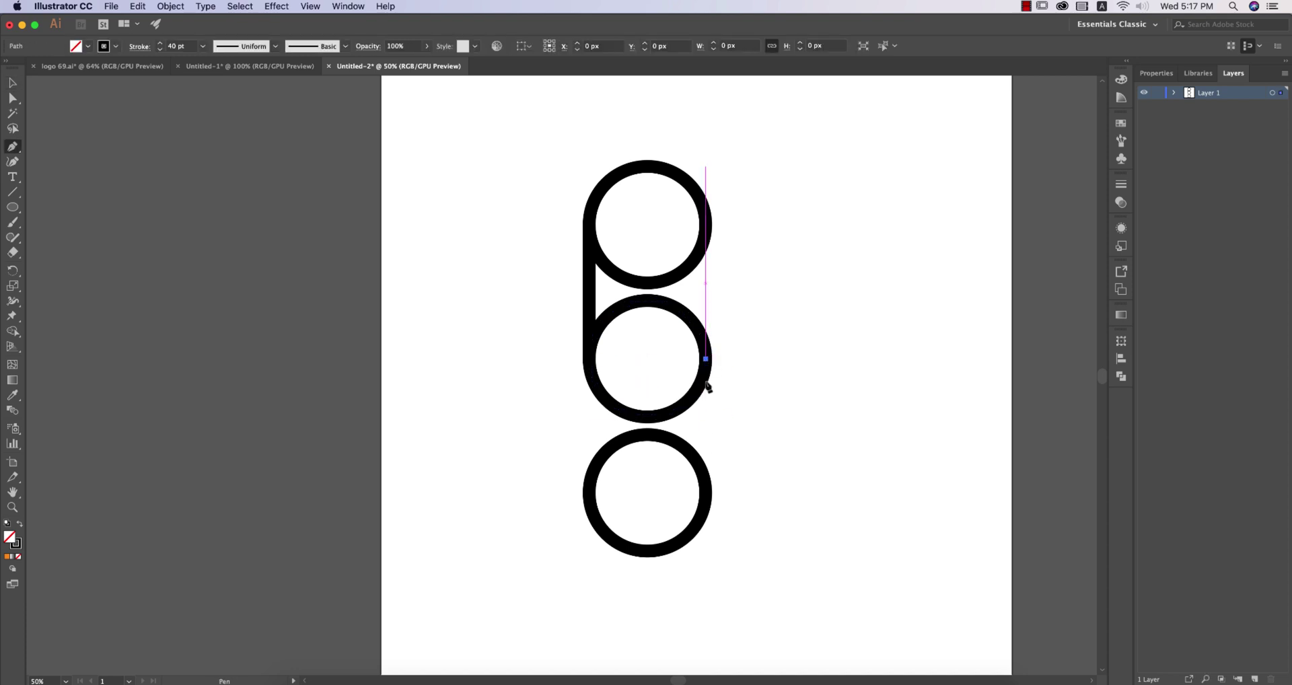
click(705, 492)
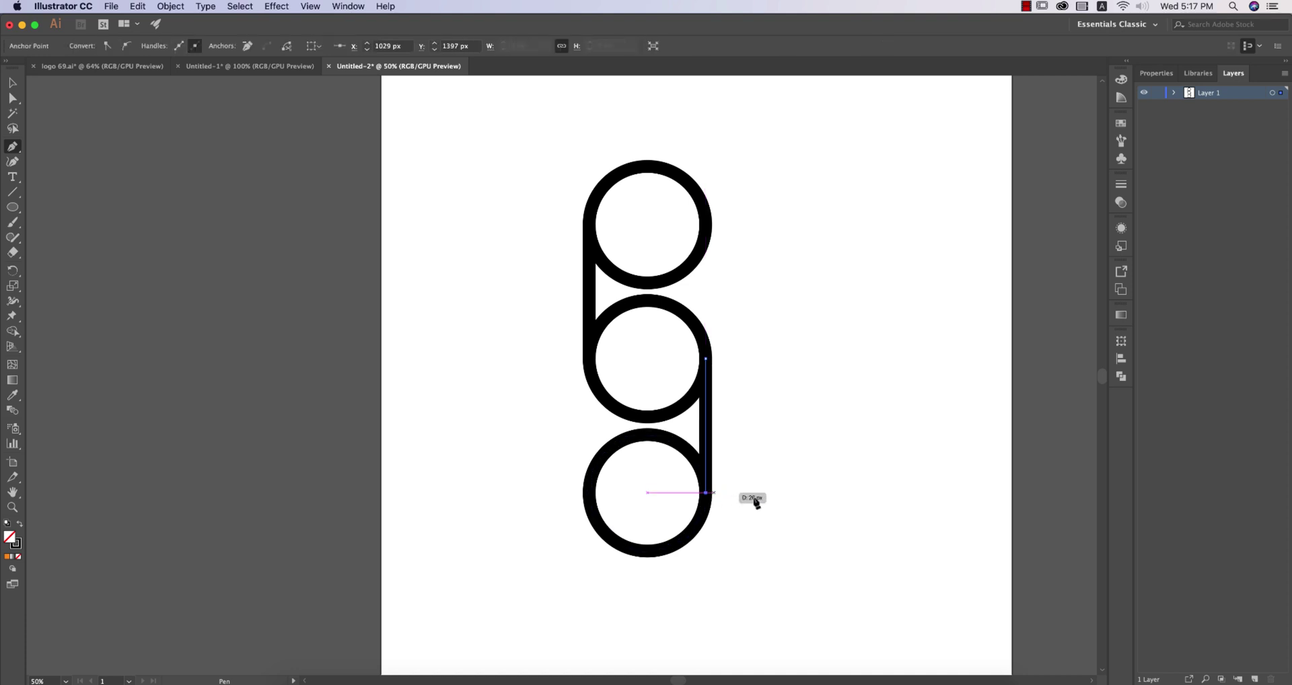
key(Escape)
key(v)
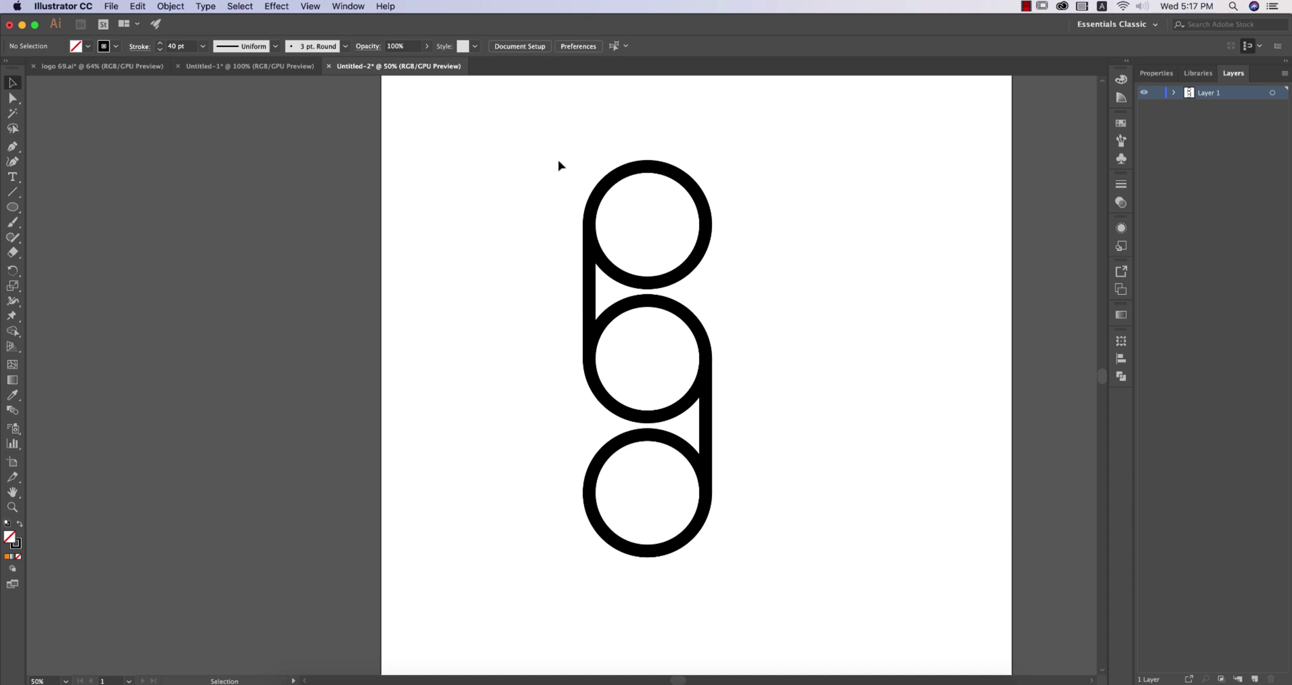
drag(558, 161, 796, 590)
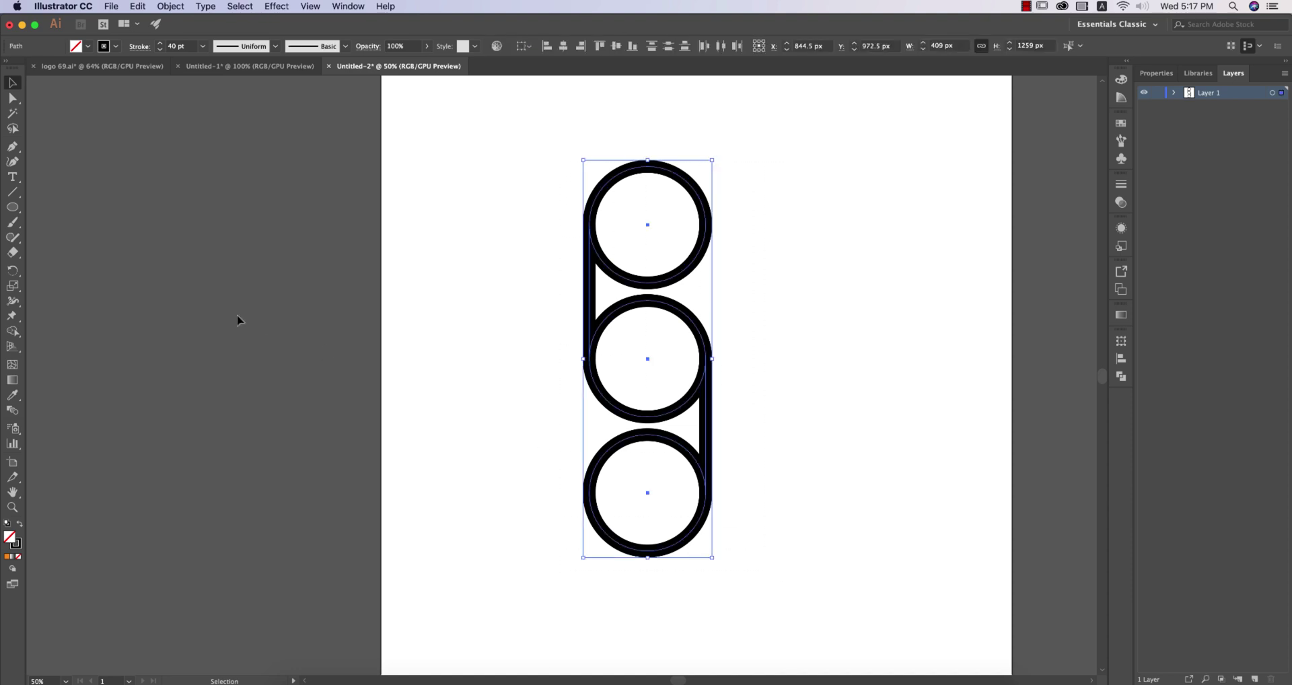
click(791, 338)
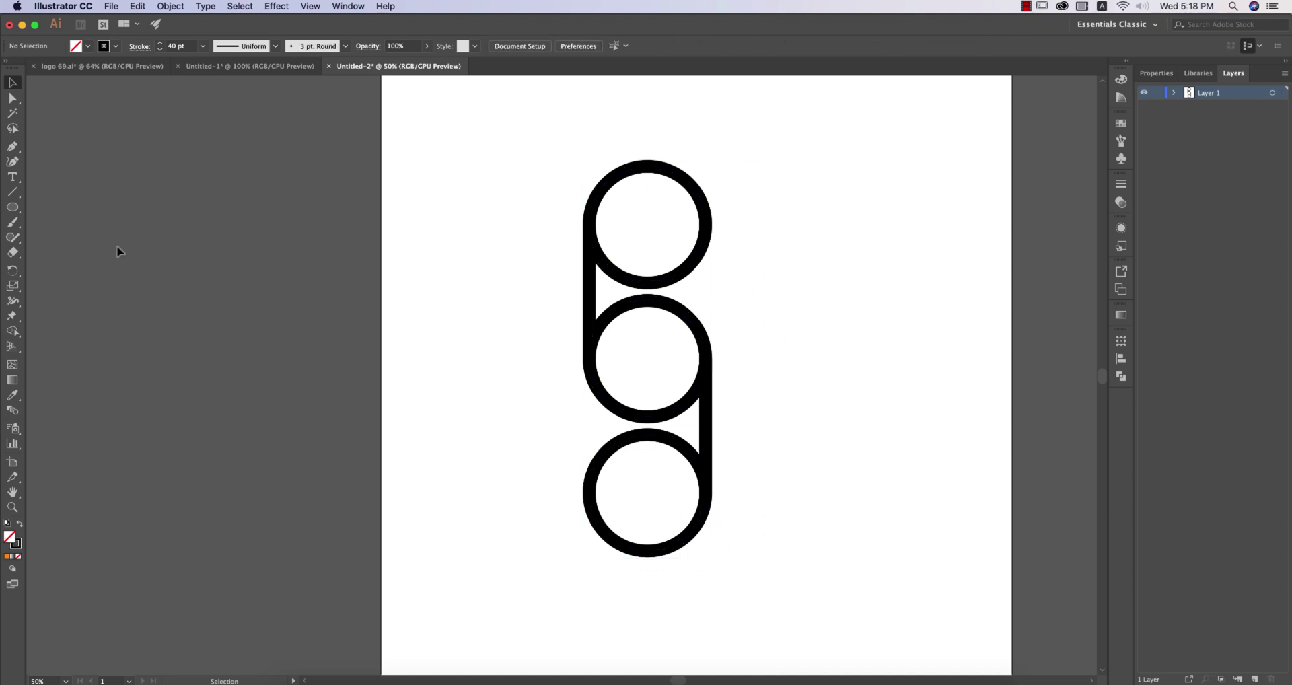
Delete the top circle's bottom anchor and the bottom circle's top anchor, leaving open arcs.
click(12, 98)
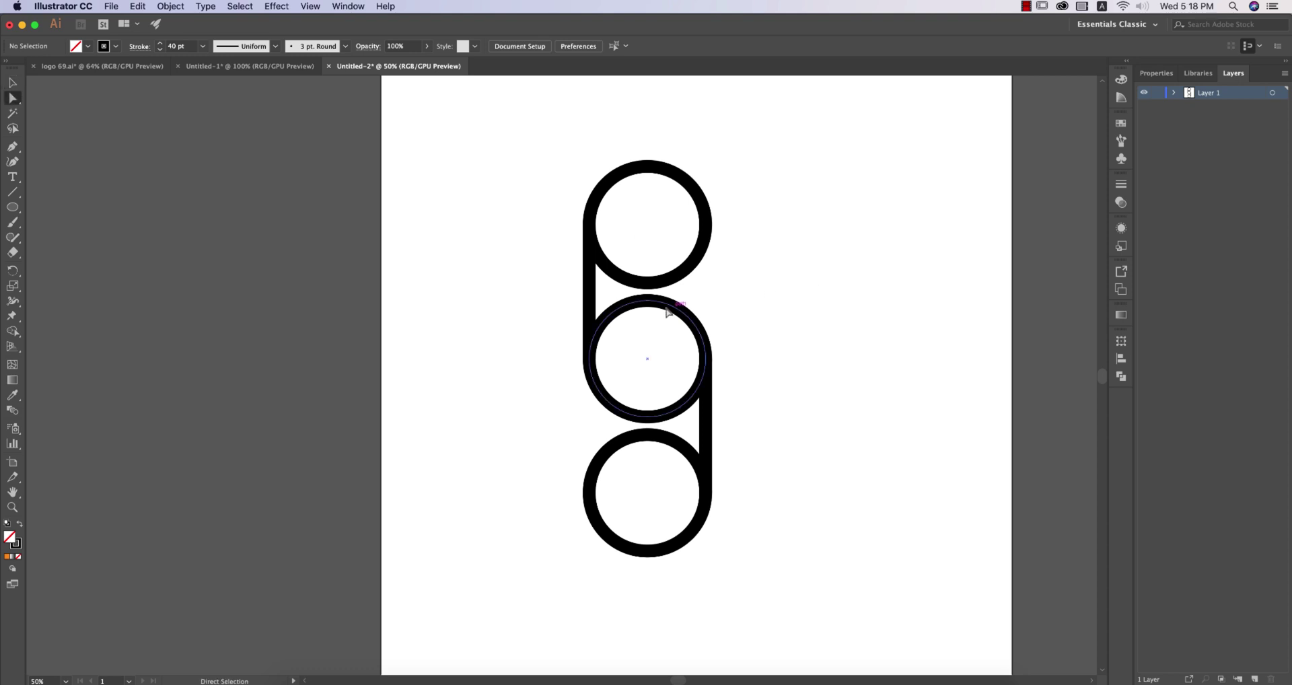
click(648, 284)
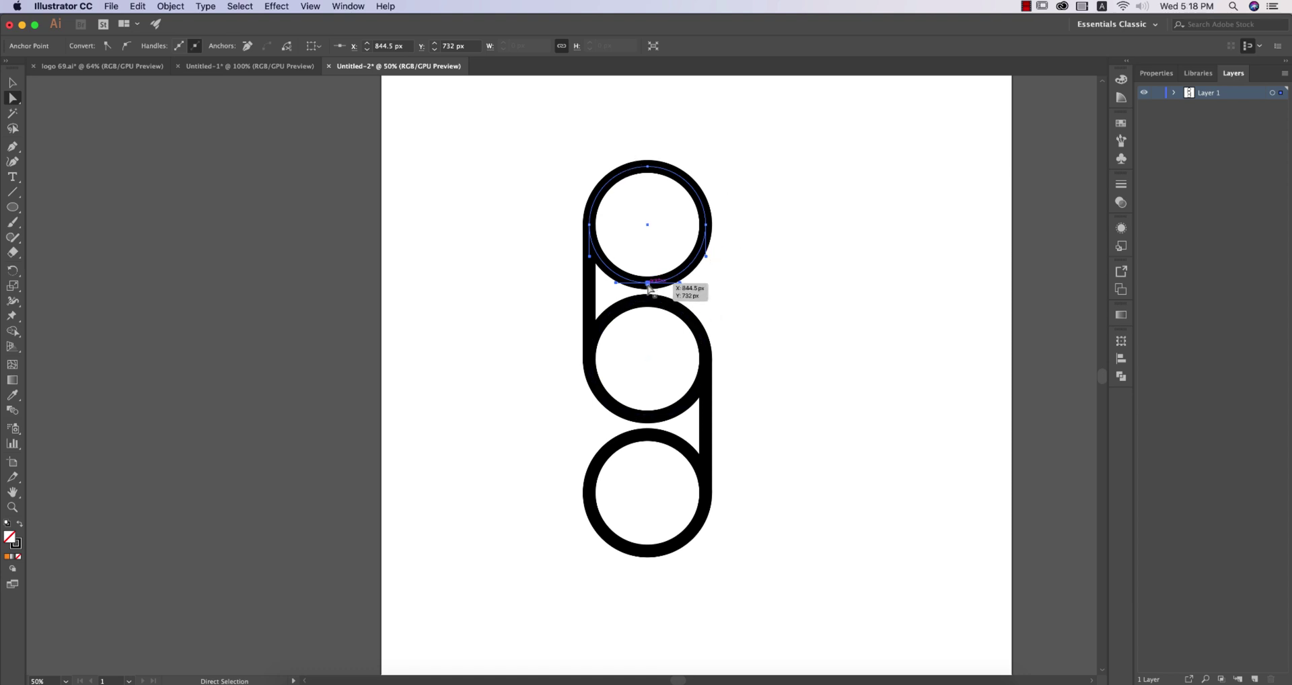
key(Delete)
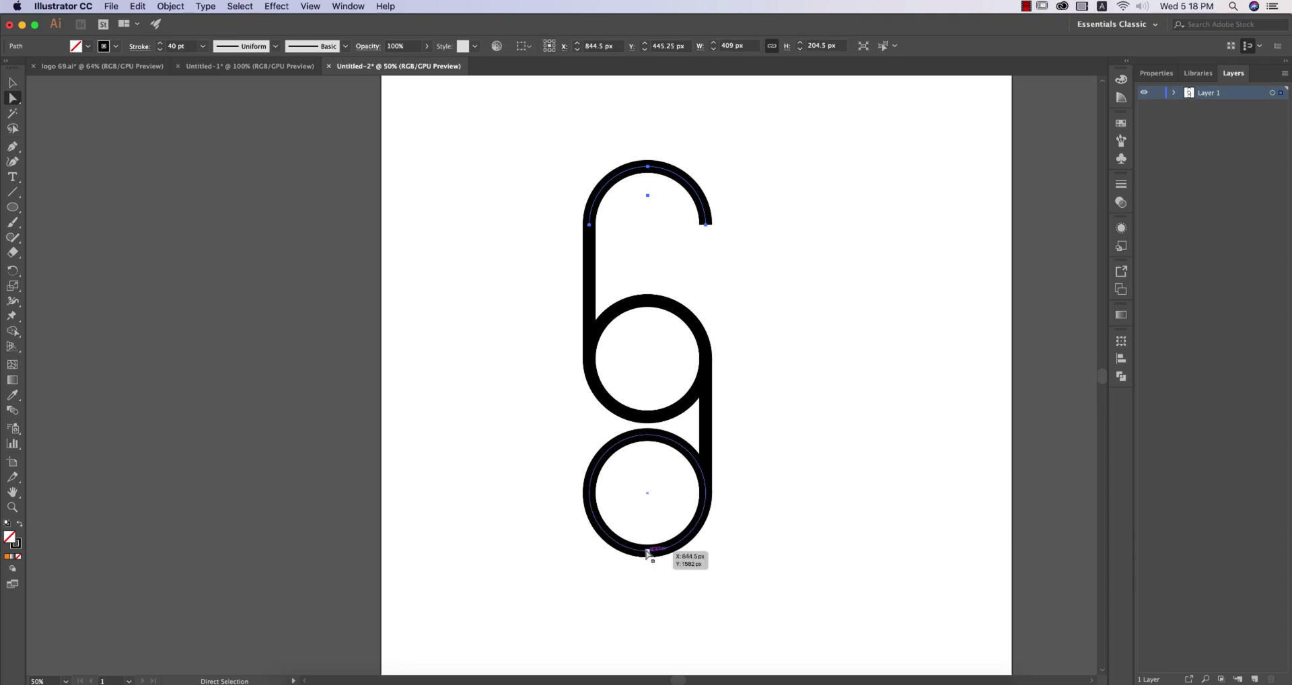
click(647, 434)
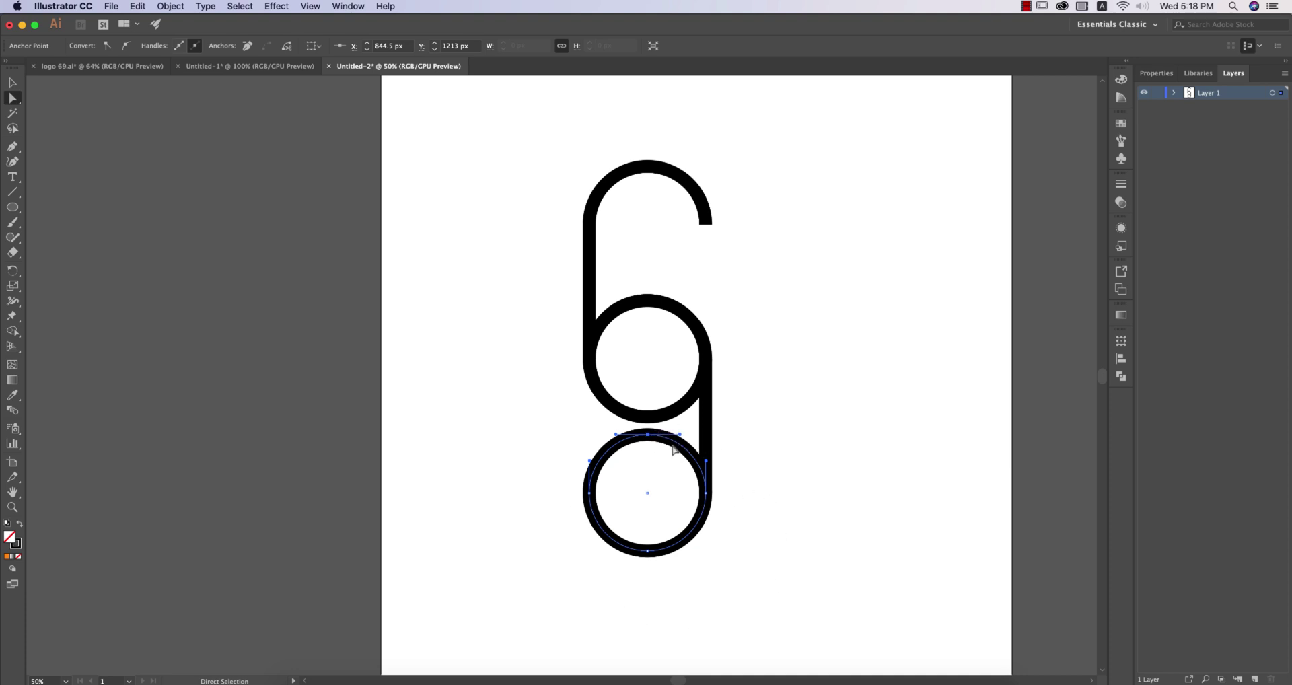
key(Delete)
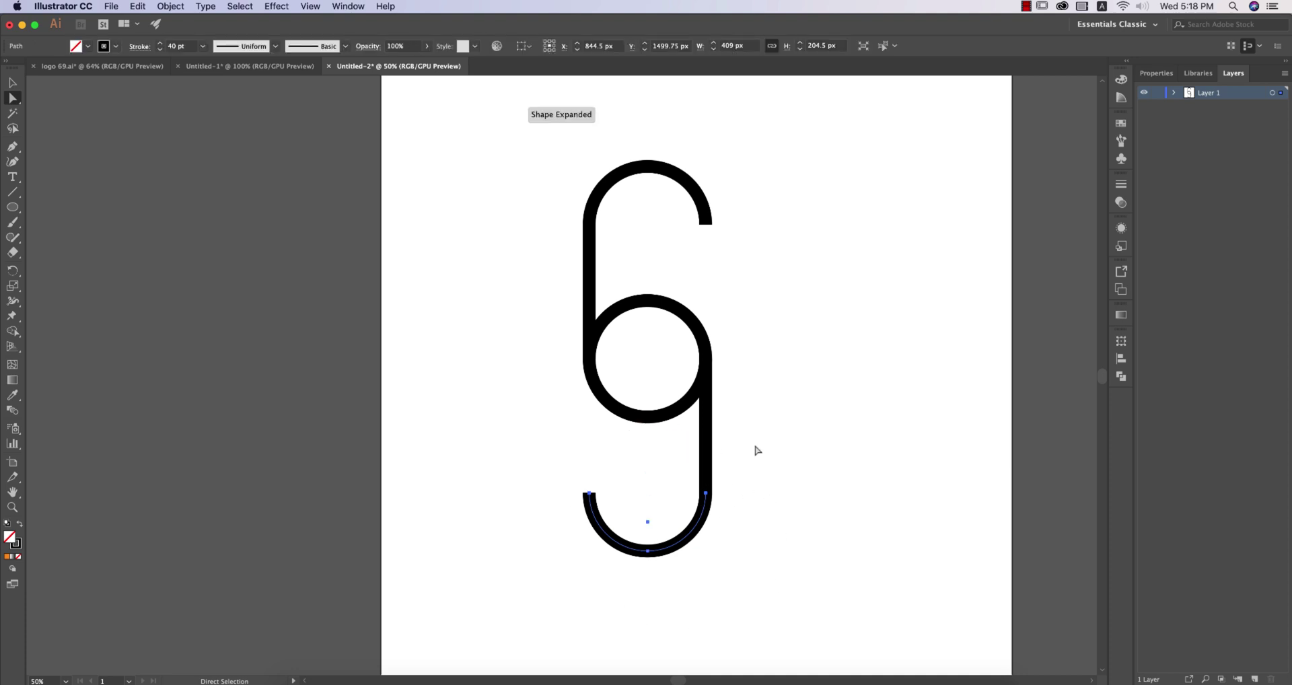
click(12, 82)
click(517, 389)
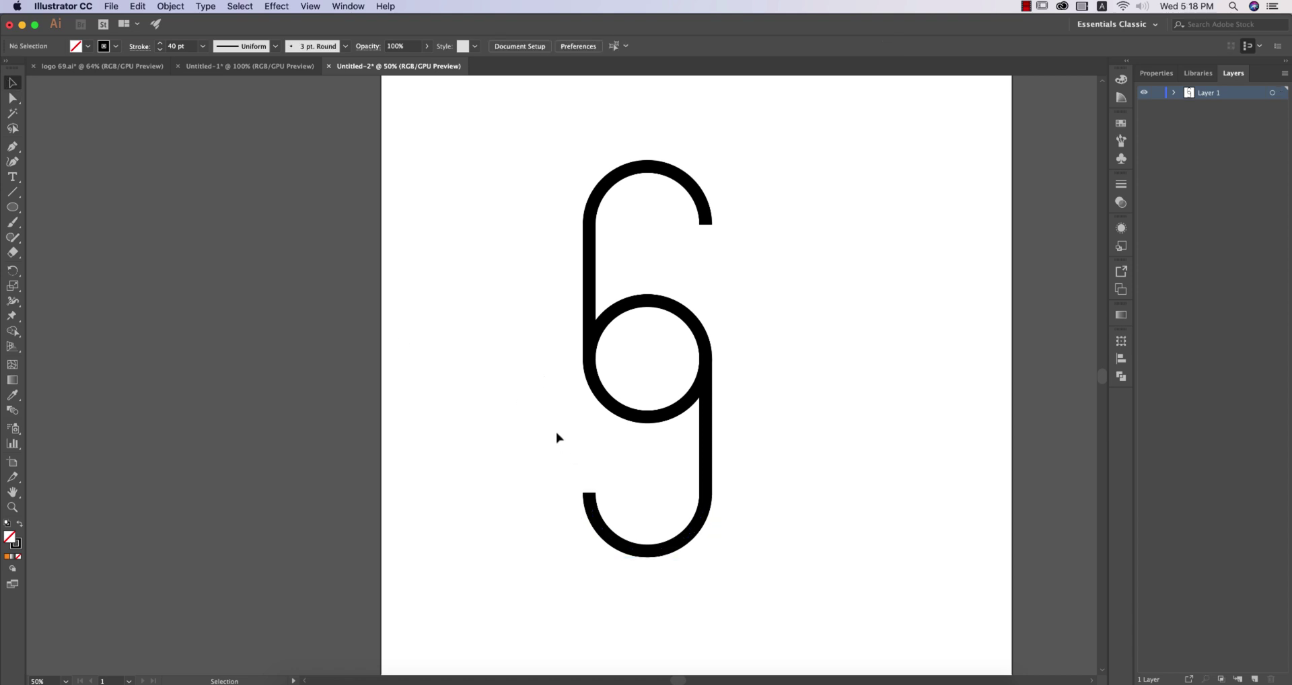
Select the lower hook's points and nudge it up, then back down.
drag(543, 148, 813, 277)
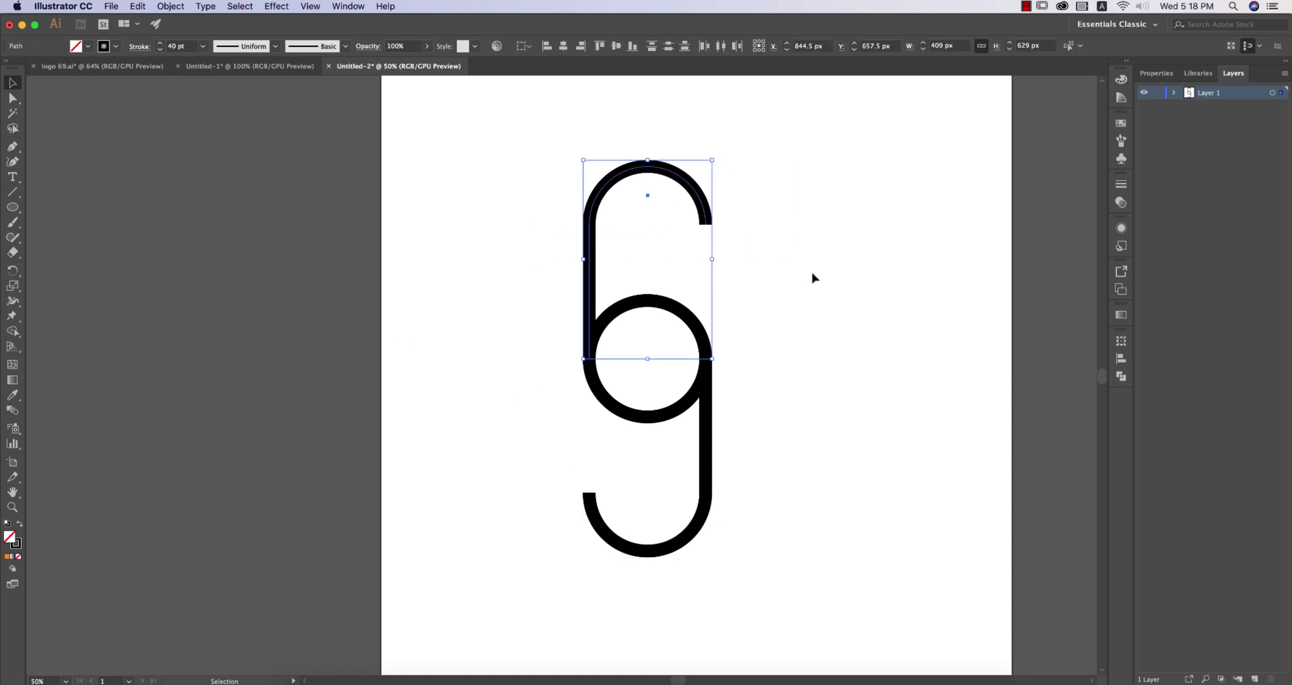
click(808, 285)
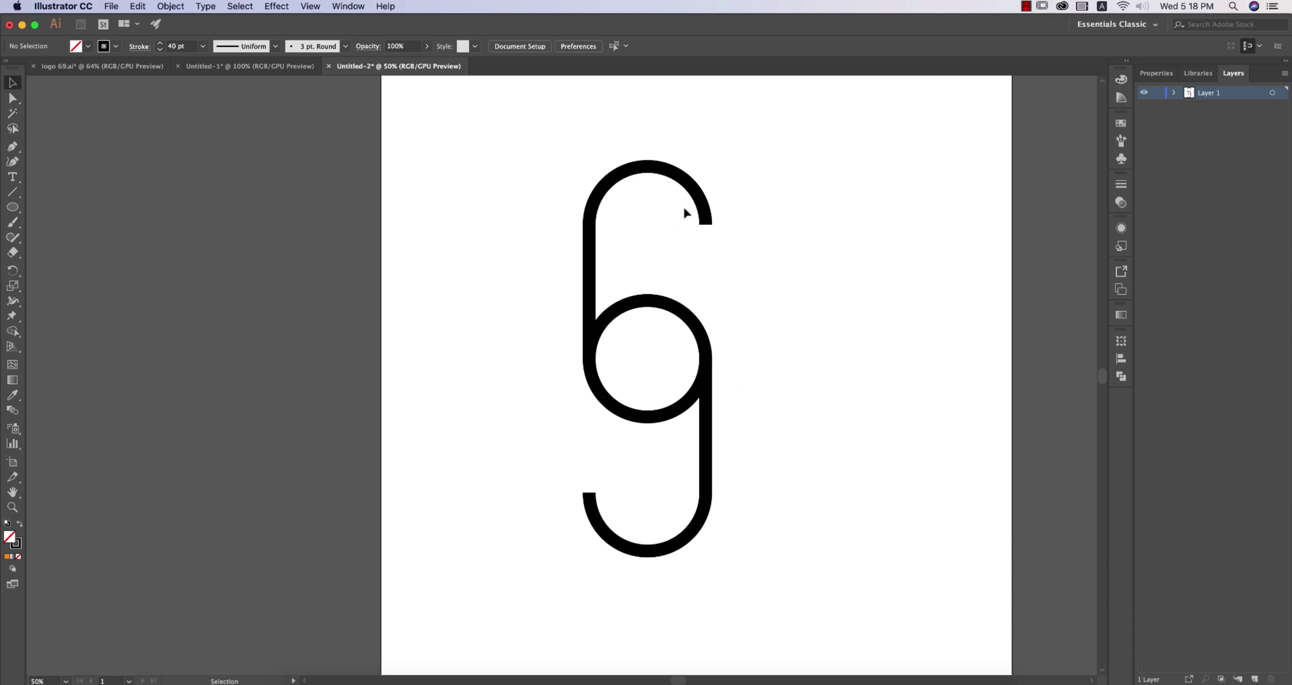
key(a)
drag(534, 163, 880, 586)
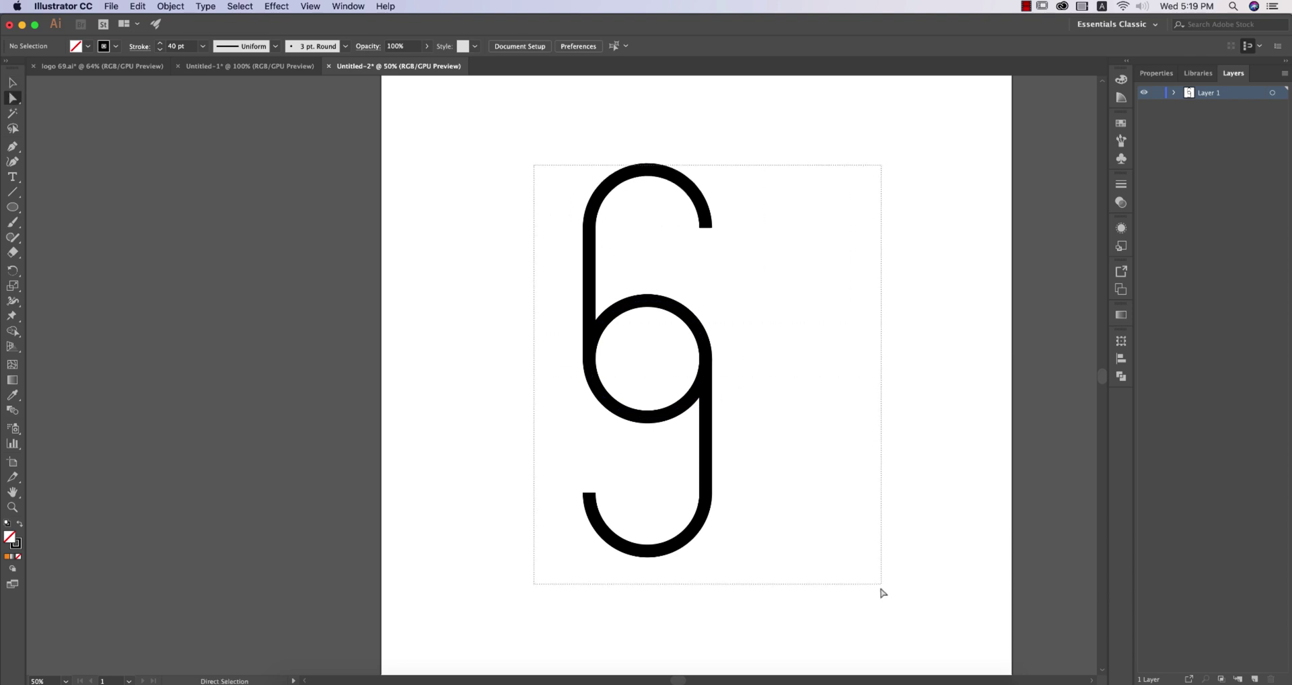
click(813, 505)
drag(549, 456, 850, 599)
key(shift+Up)
key(shift+Up)
key(shift+Up)
key(shift+Up)
key(shift+Up)
key(shift+Up)
key(shift+Up)
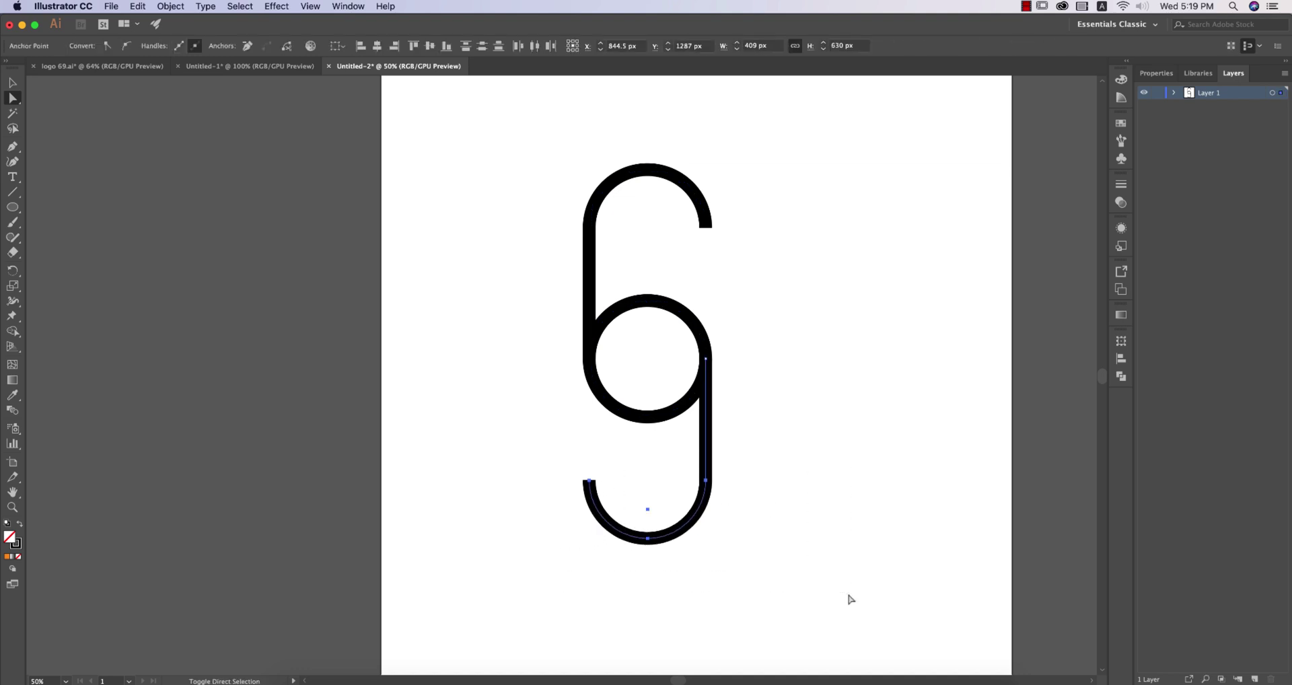
key(v)
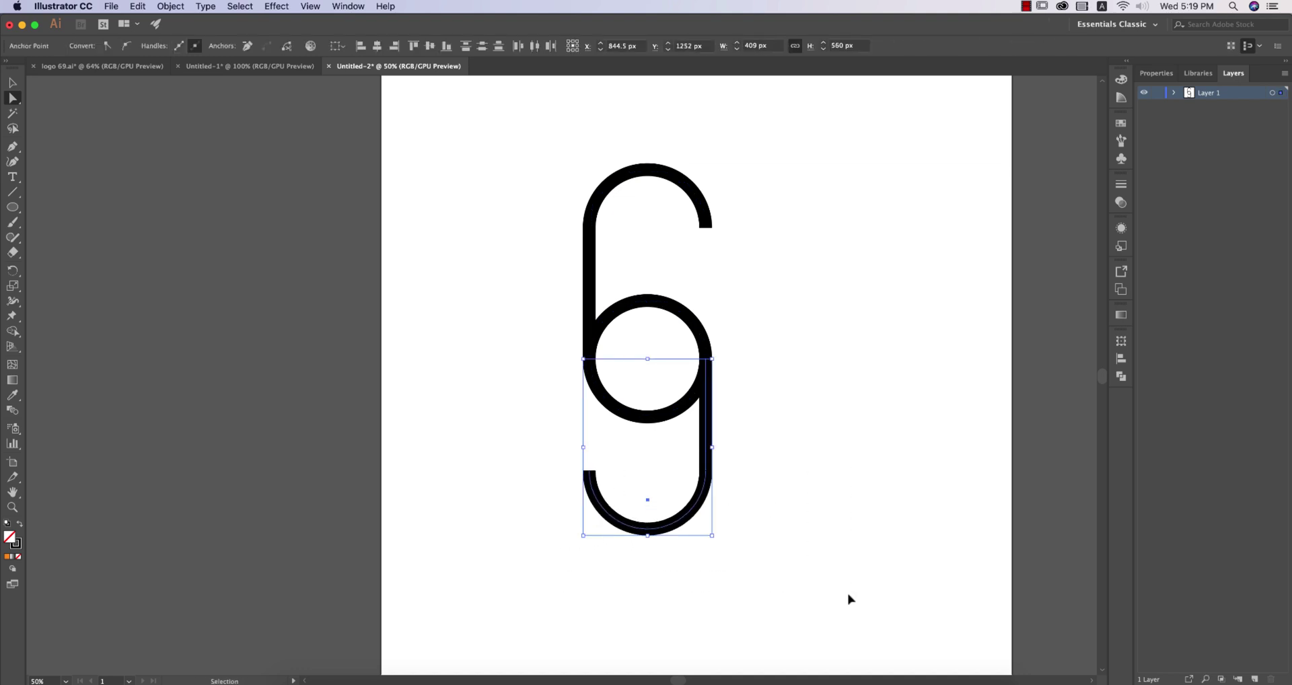
key(shift+Down)
key(shift+Down)
key(shift+Down)
key(shift+Down)
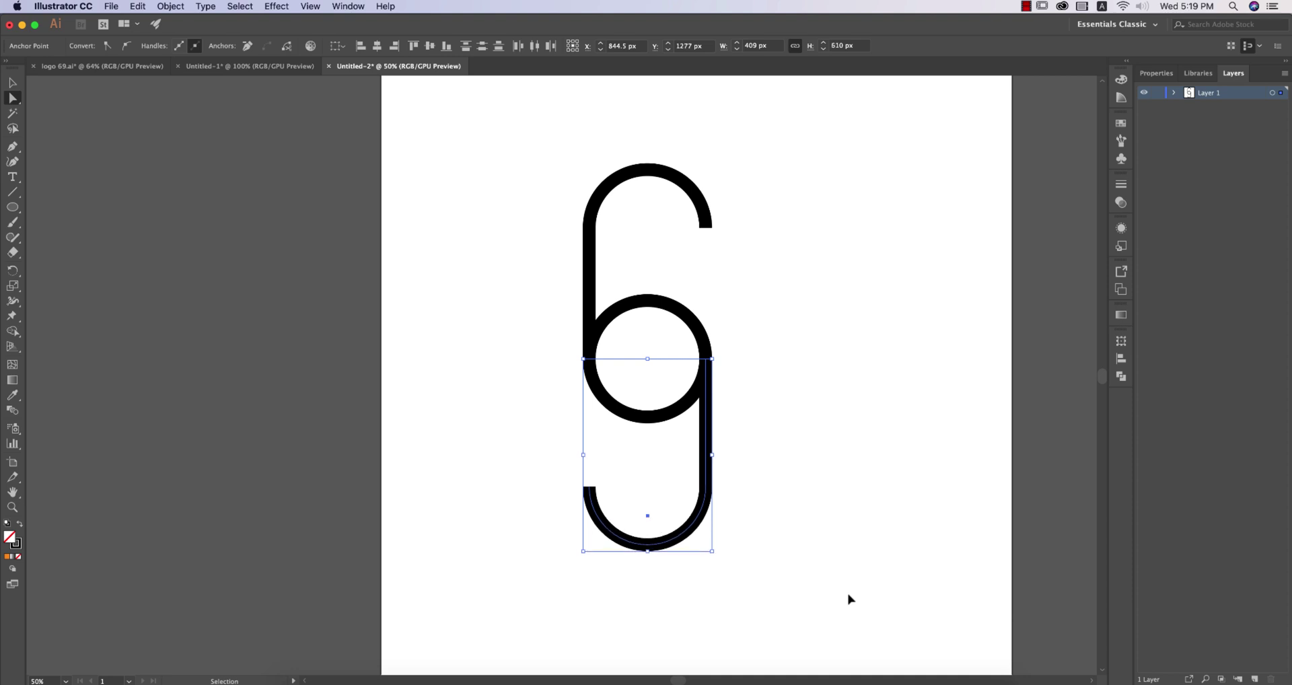
key(shift+Down)
key(shift+Down)
key(a)
click(848, 572)
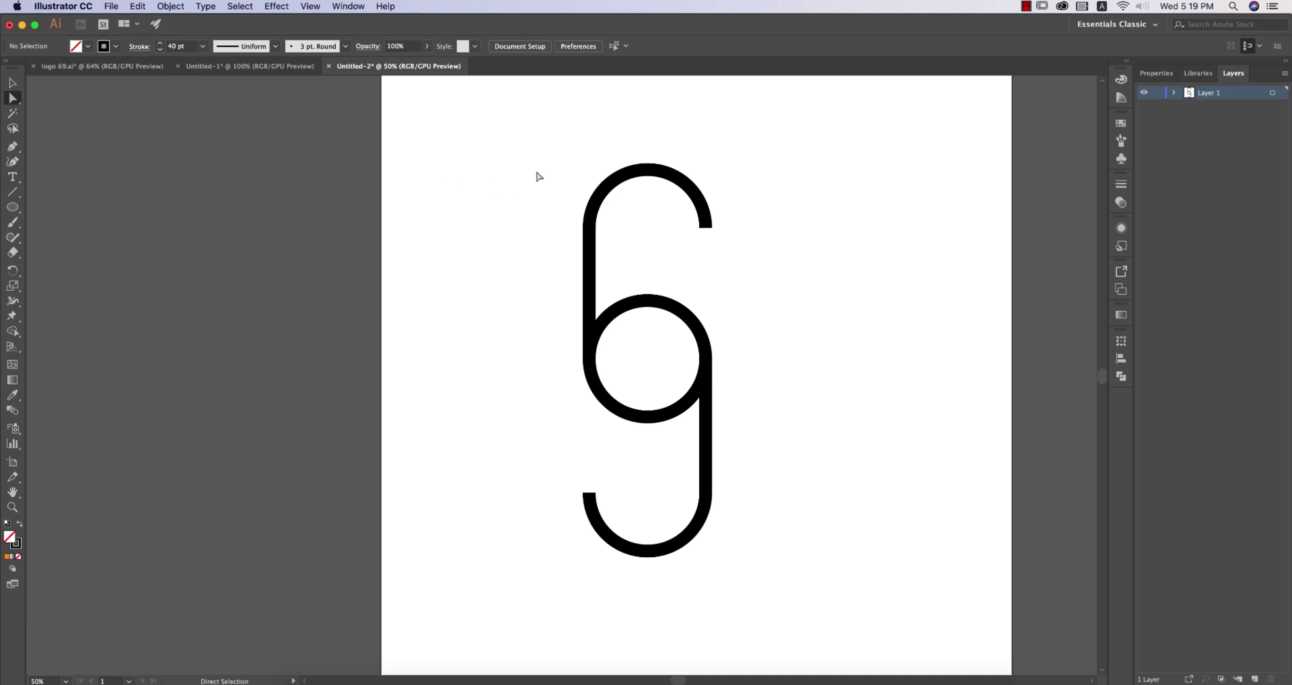
Nudge the top arc's points down three steps.
drag(535, 165, 797, 264)
key(Down)
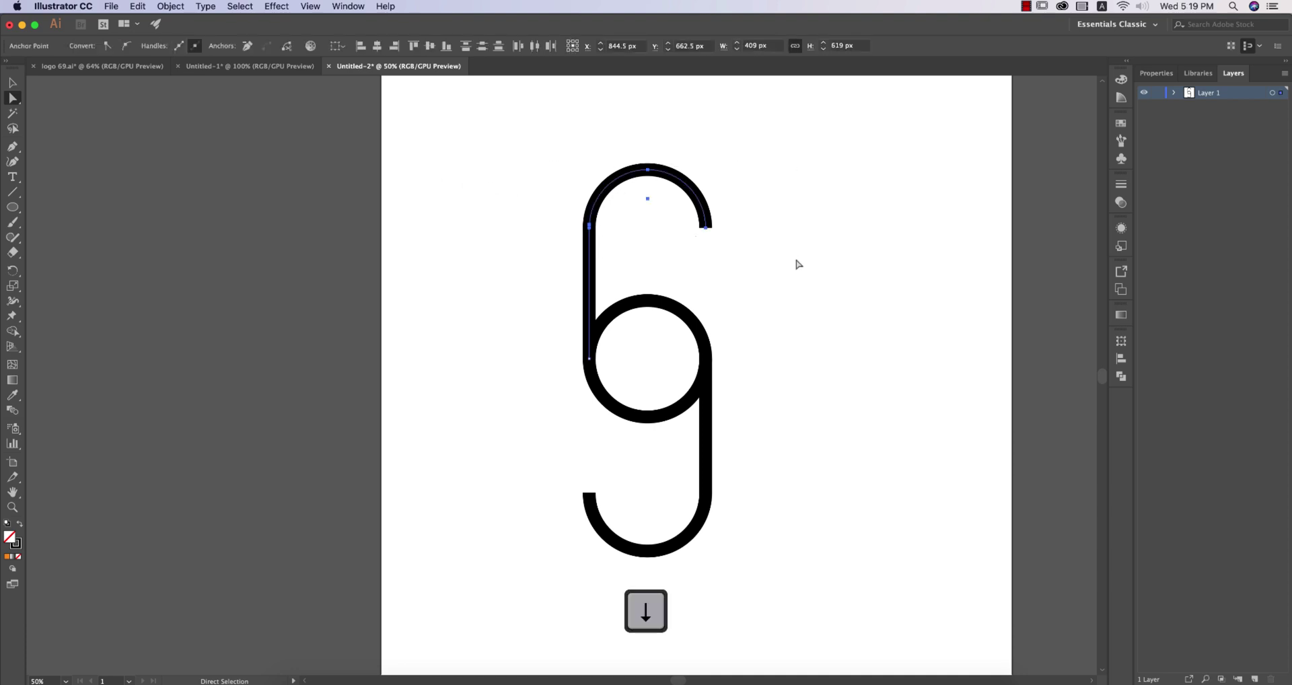
key(Down)
key(Down)
key(Down)
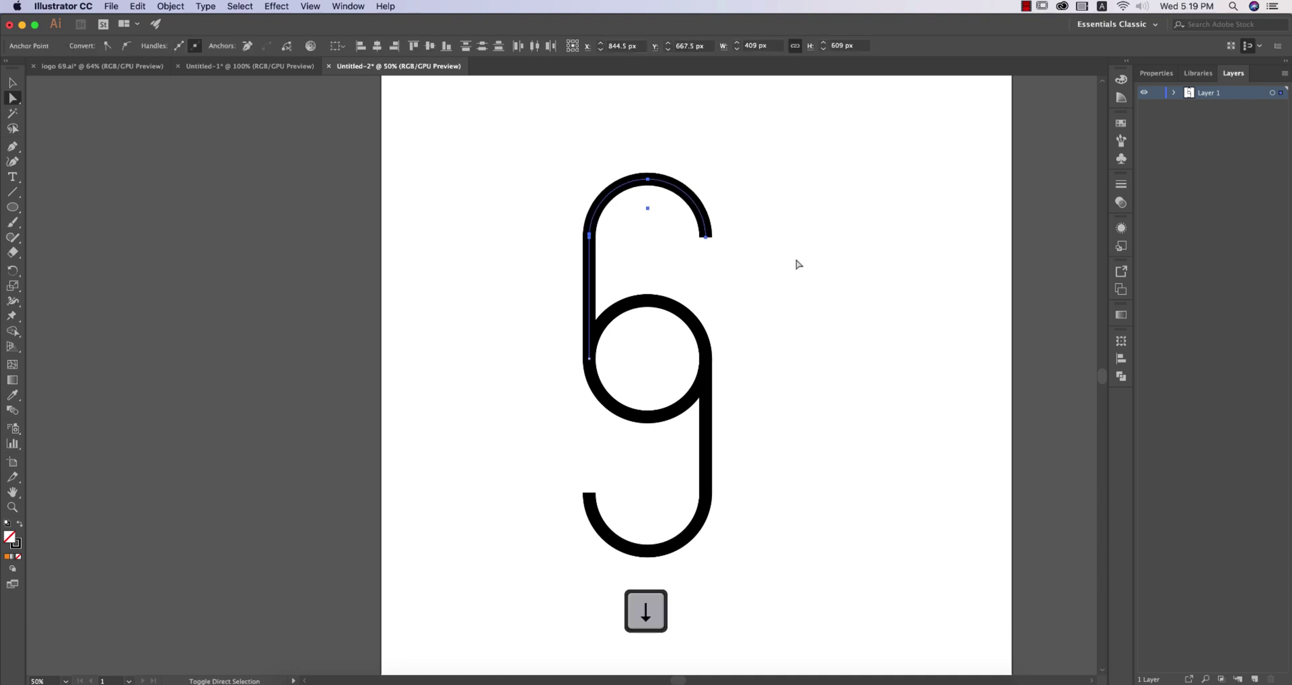
key(Down)
key(Down)
key(Down)
key(Down)
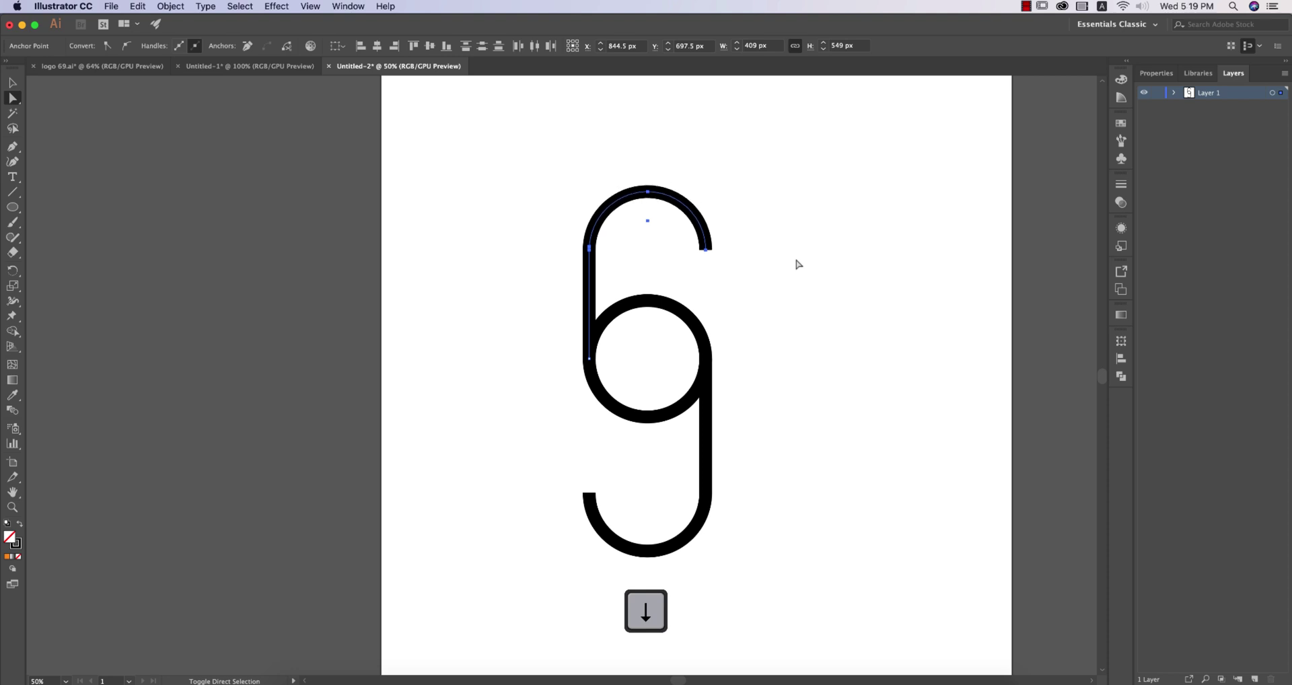
click(797, 324)
Nudge the bottom arc's points up three steps.
drag(550, 463, 724, 564)
key(Up)
key(Up)
key(Up)
key(Up)
key(Up)
key(Up)
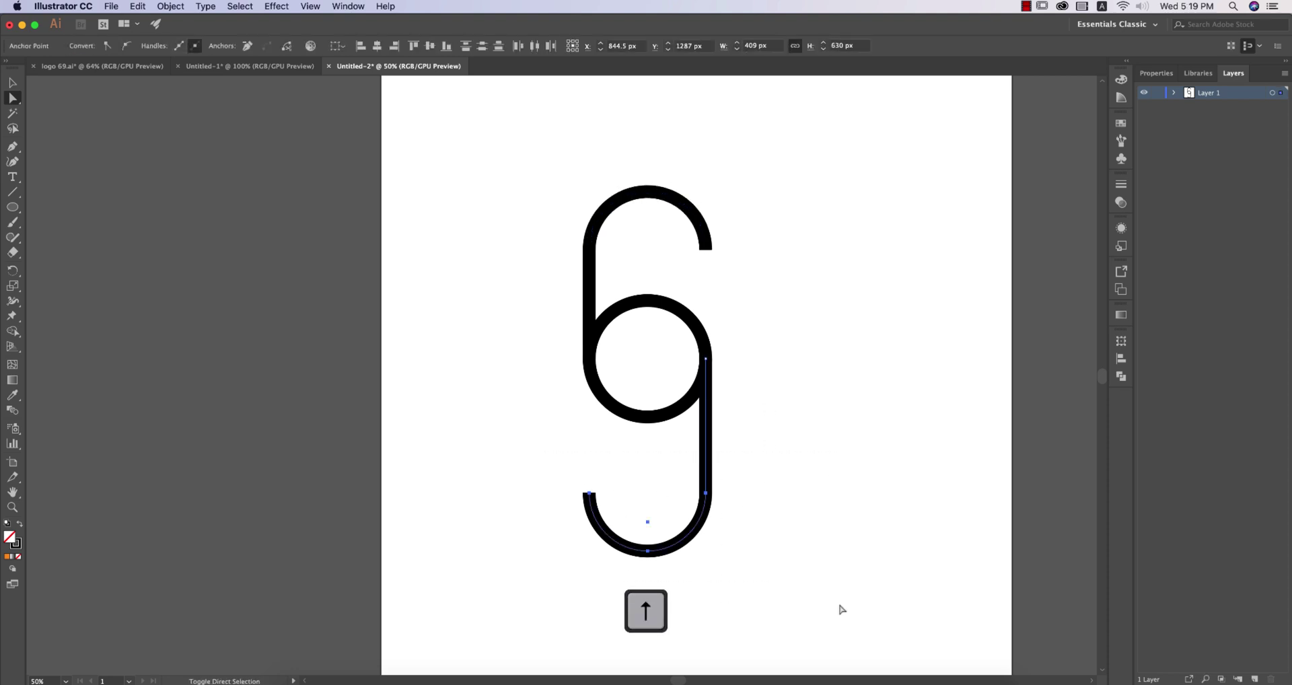
key(Up)
key(Up)
key(Up)
key(Up)
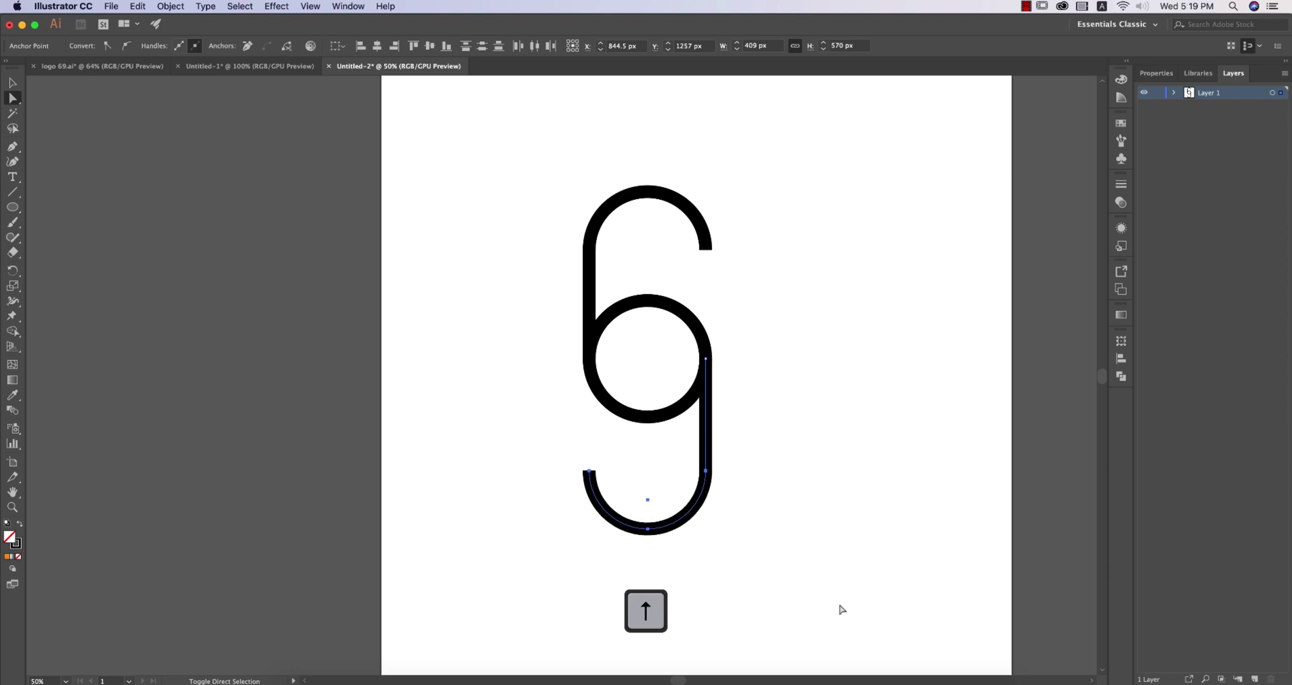
key(Up)
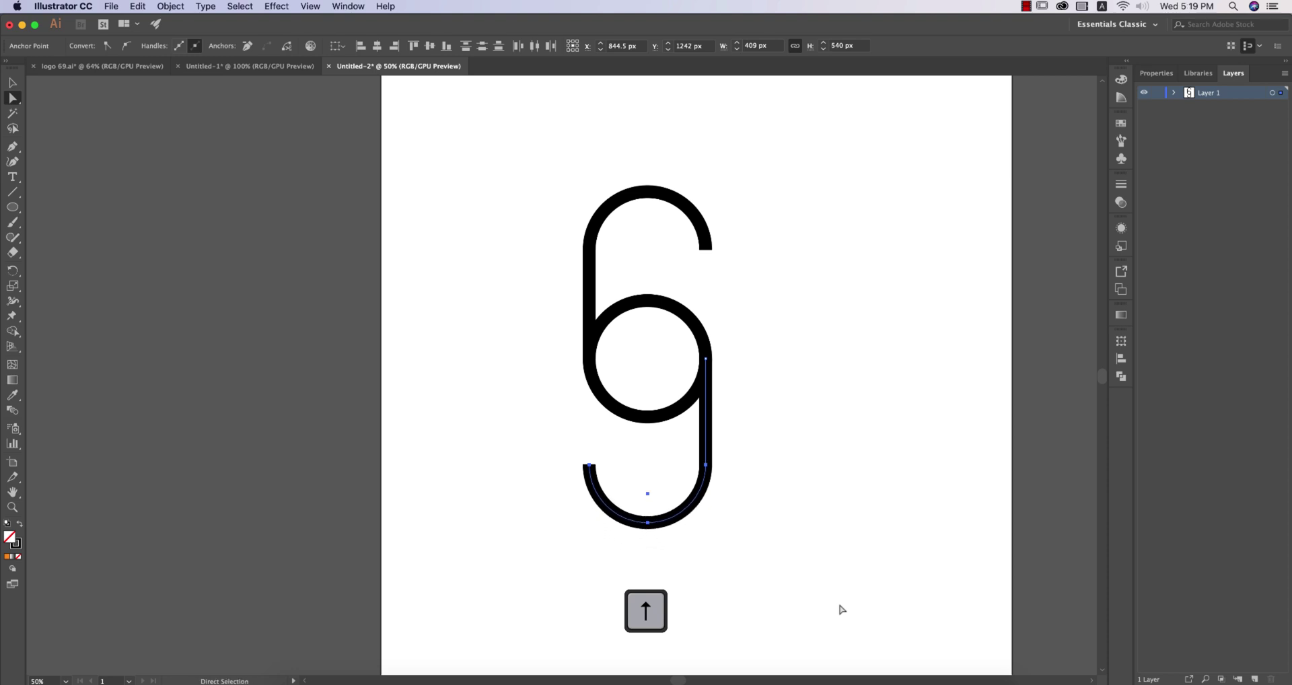
click(840, 606)
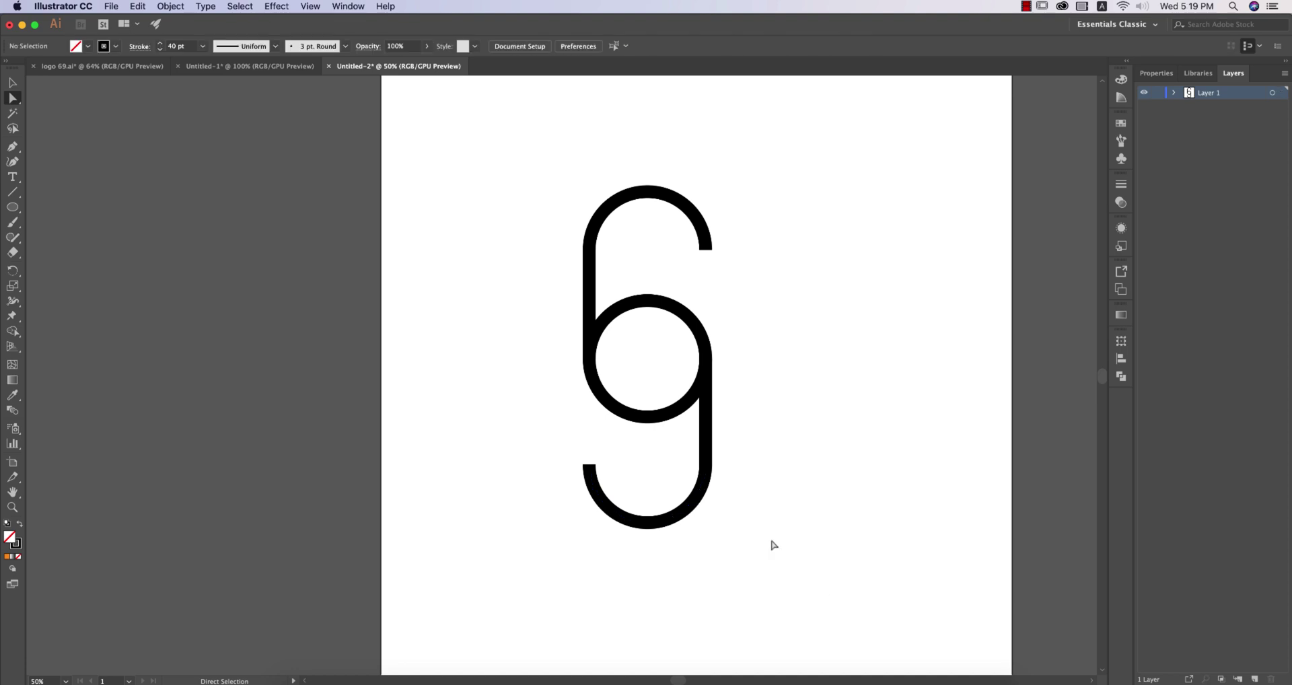
Delete the bottom hook of the 9.
click(12, 84)
drag(674, 429, 775, 580)
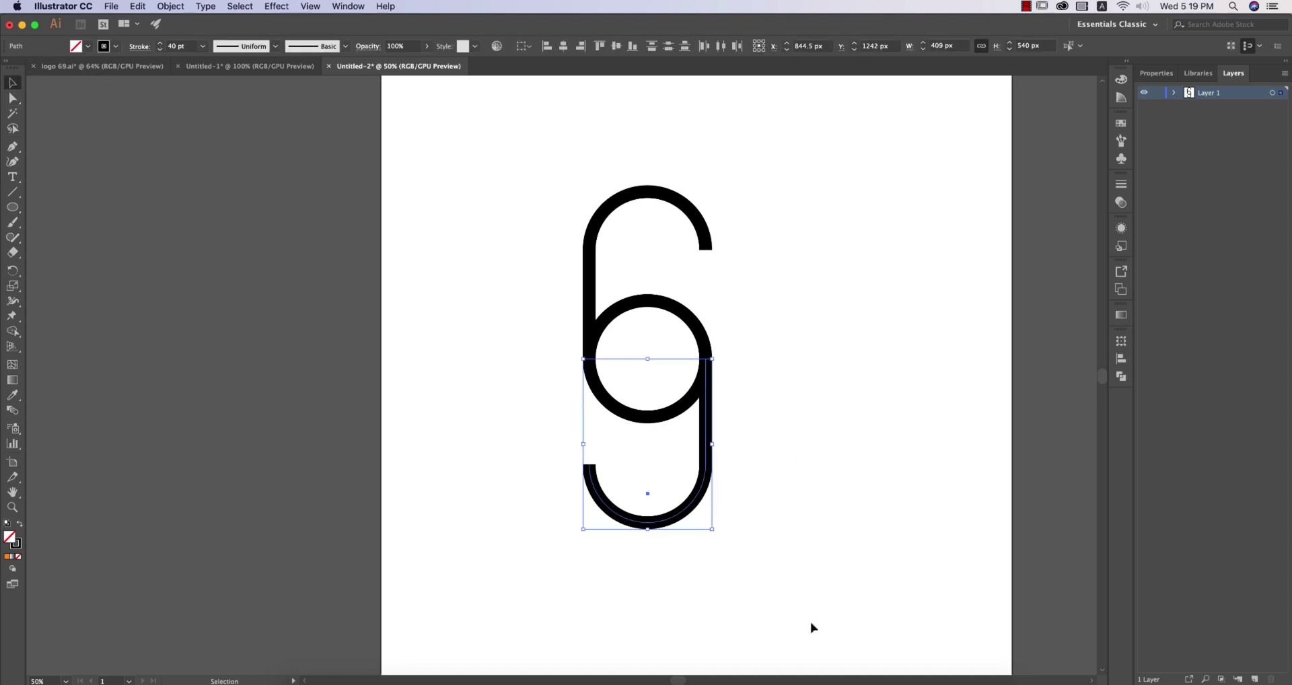
key(Delete)
Rotate the 6's top hook 180 degrees and move it down to form the 9's base.
drag(559, 150, 779, 297)
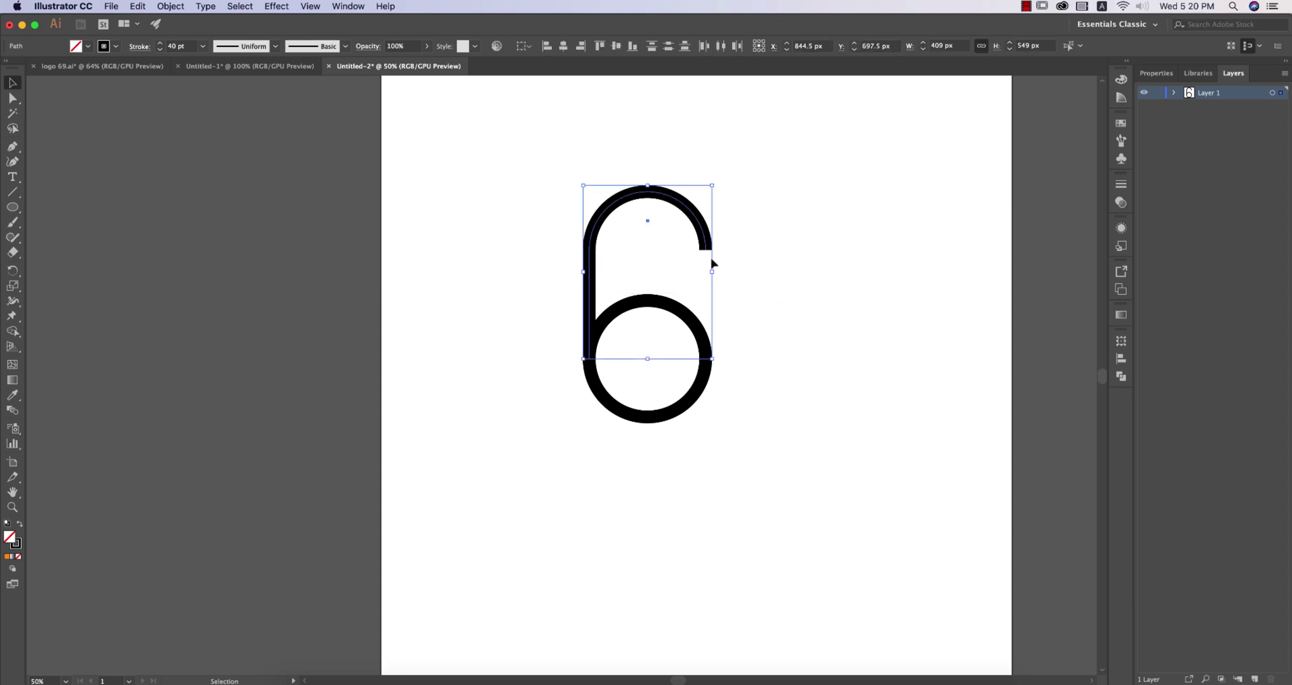
key(a)
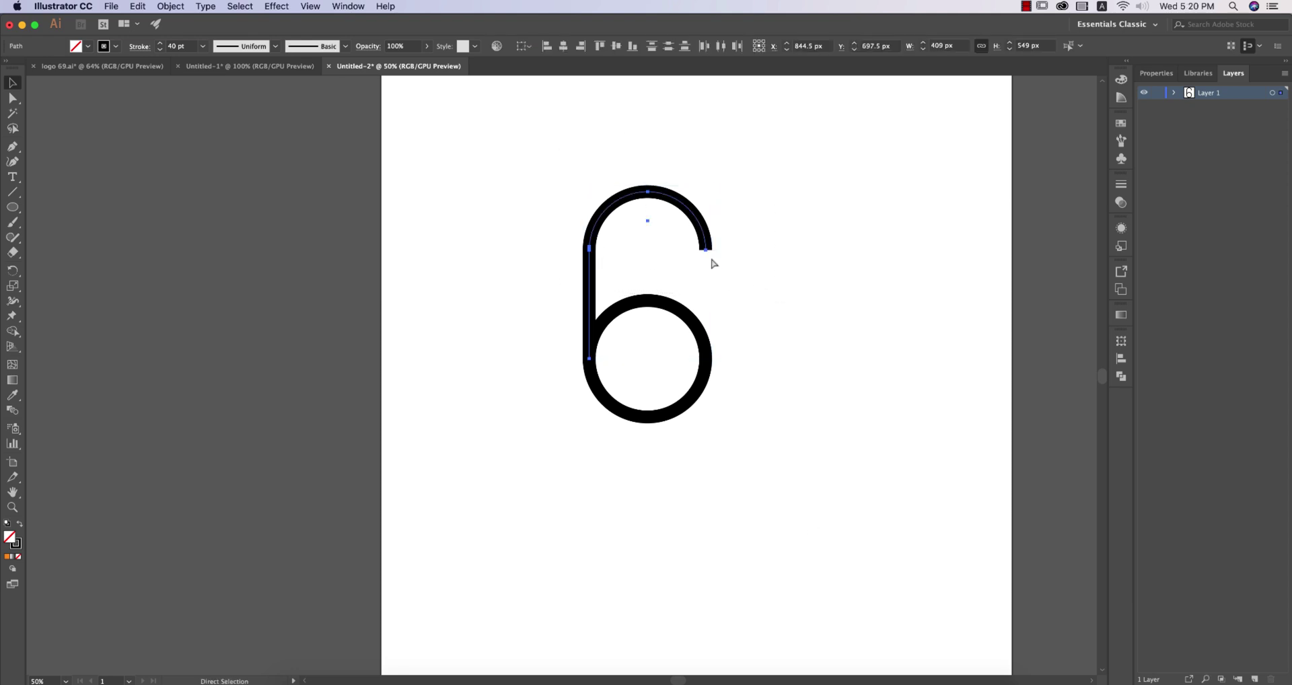
key(v)
drag(718, 182, 591, 376)
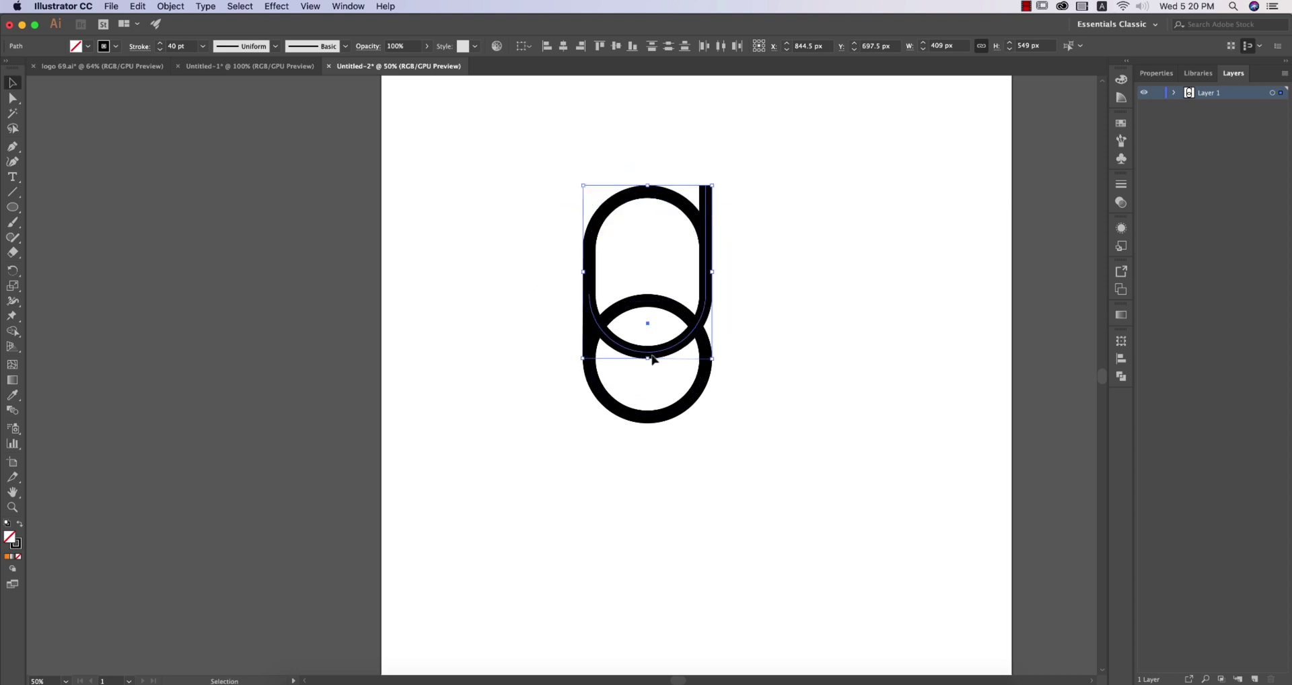
key(Down)
key(Down)
key(Down)
key(Down)
key(Down)
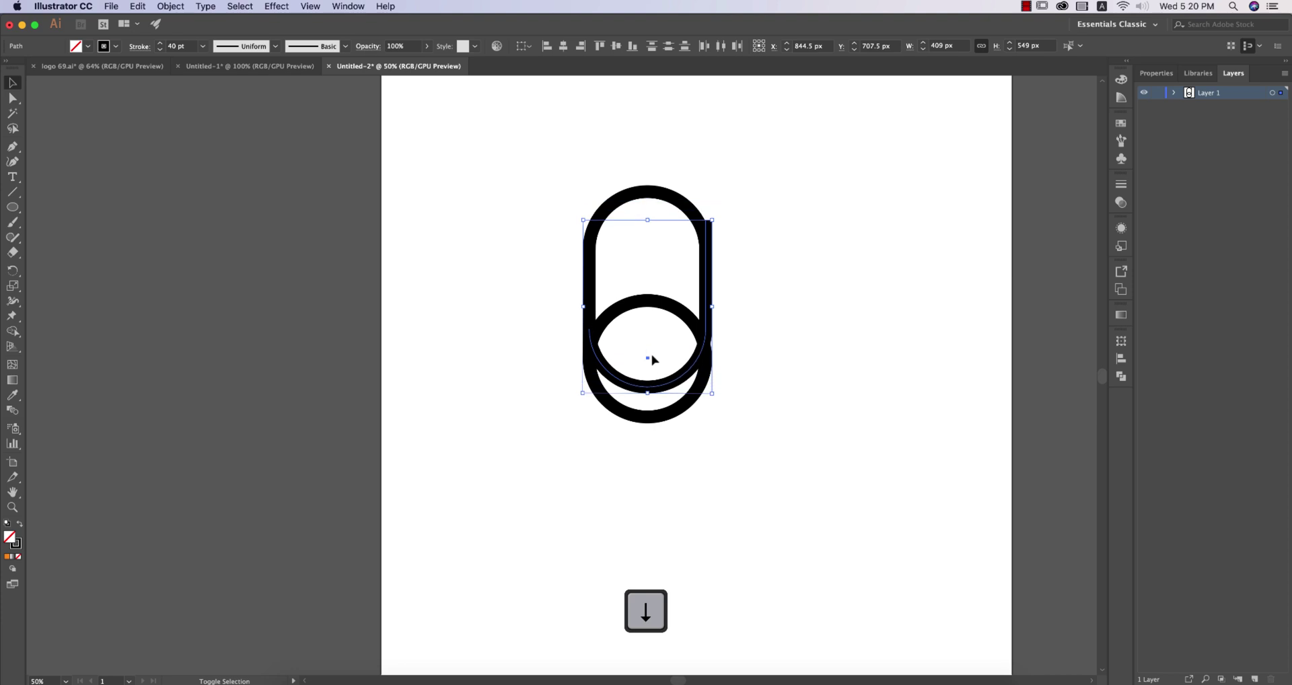
key(Down)
key(Down)
key(Down)
key(Down)
key(Down)
key(Down)
key(Down)
key(Down)
key(Down)
key(Down)
key(Down)
key(Down)
key(Down)
key(Down)
key(Down)
key(Down)
key(Down)
key(Down)
key(Down)
key(Down)
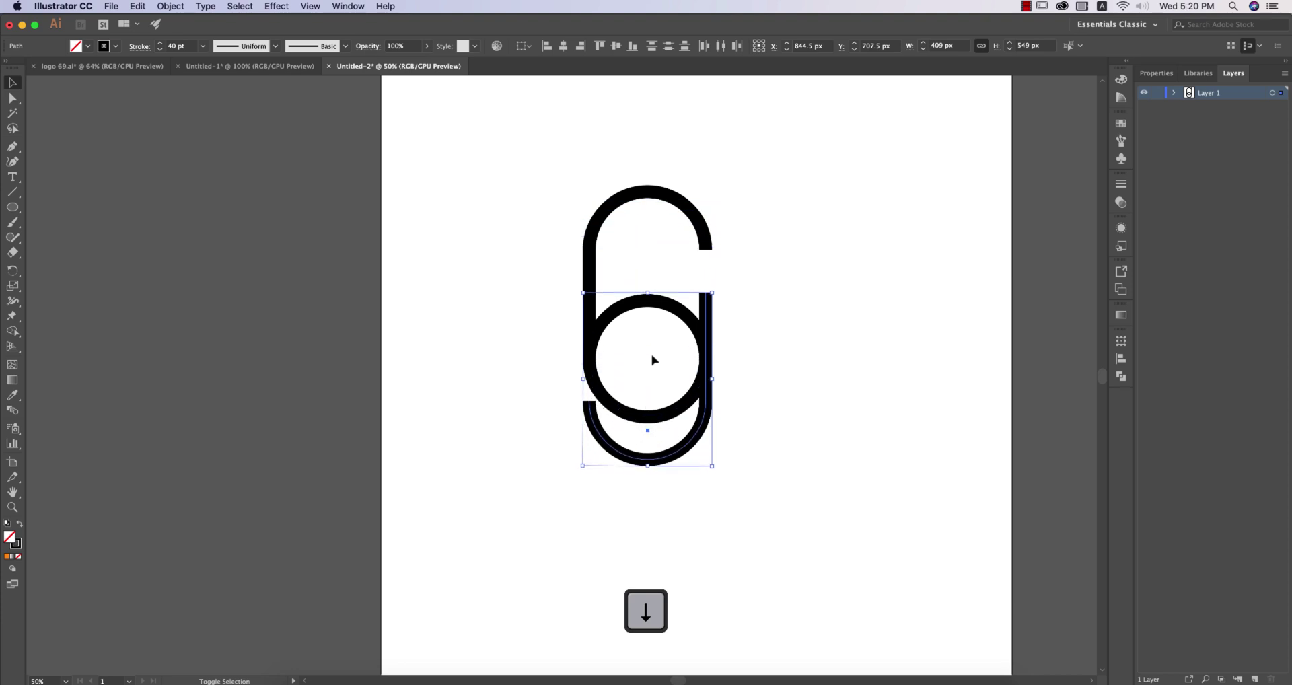
key(Down)
key(Down)
key(Down)
key(Down)
key(Down)
key(Down)
key(Down)
key(Down)
key(Down)
key(Down)
key(Down)
key(Down)
key(Down)
key(Down)
key(Down)
key(Down)
key(Down)
key(Down)
key(Down)
key(Down)
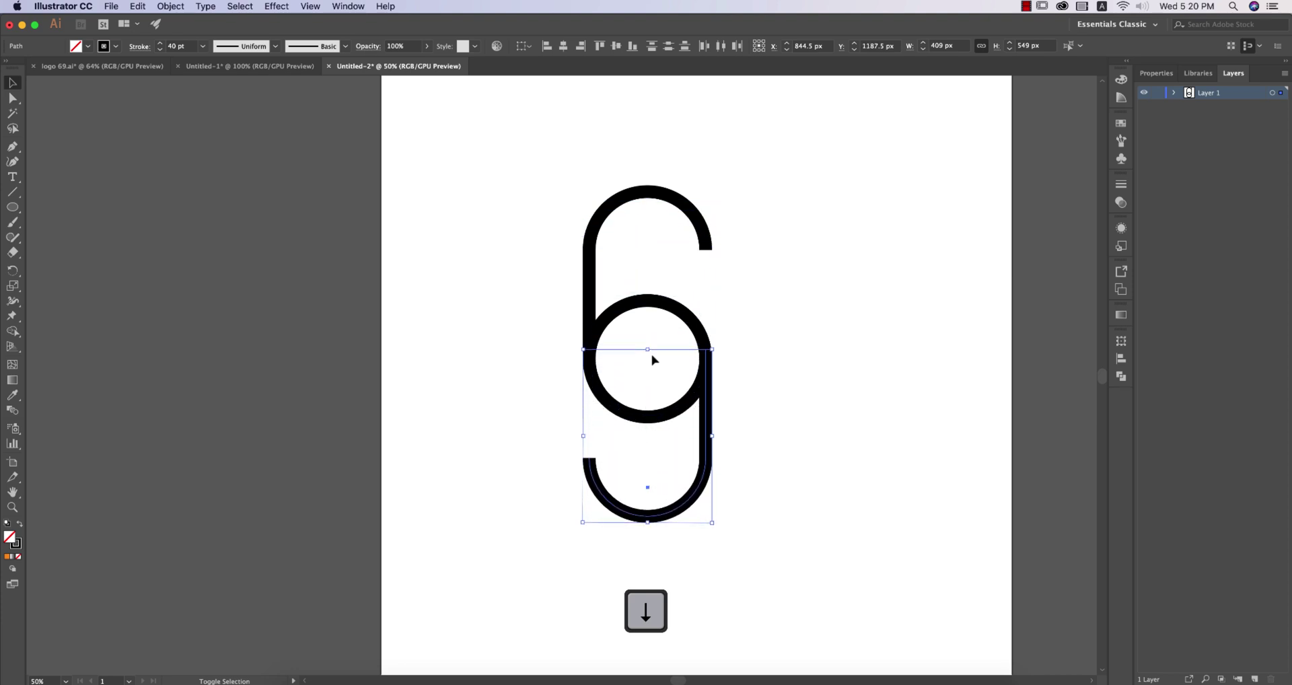
key(Down)
key(Down)
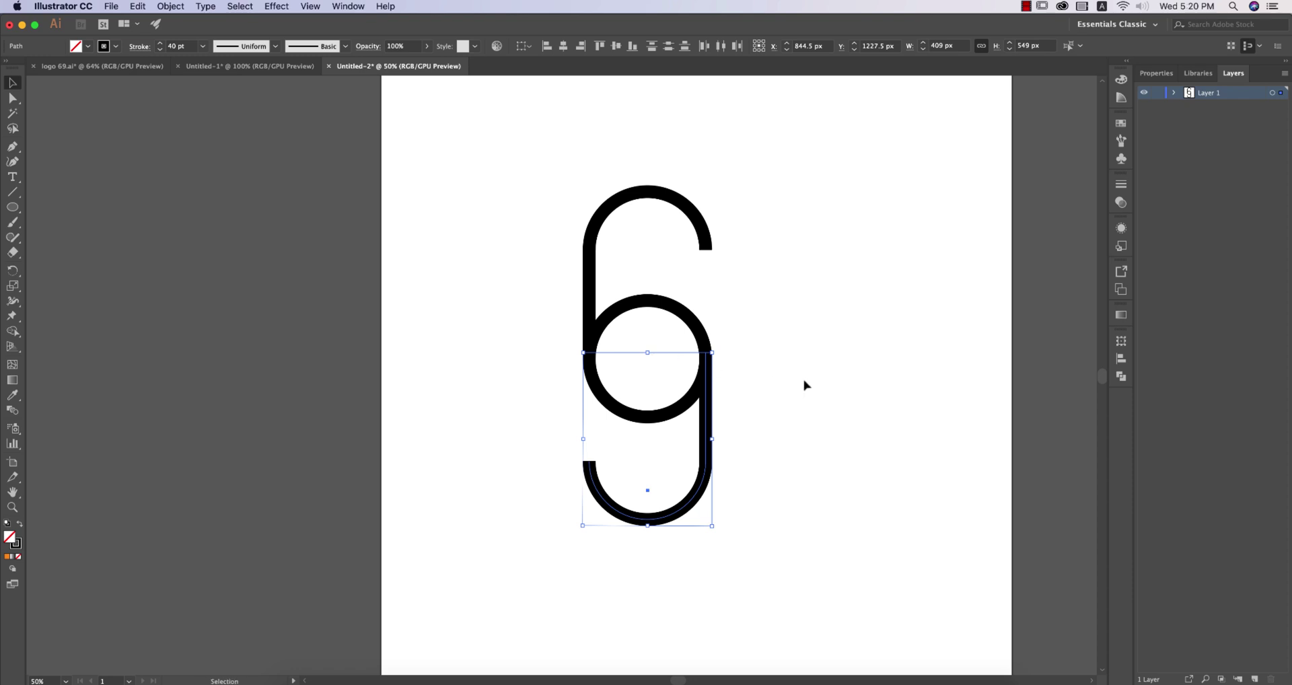
click(812, 387)
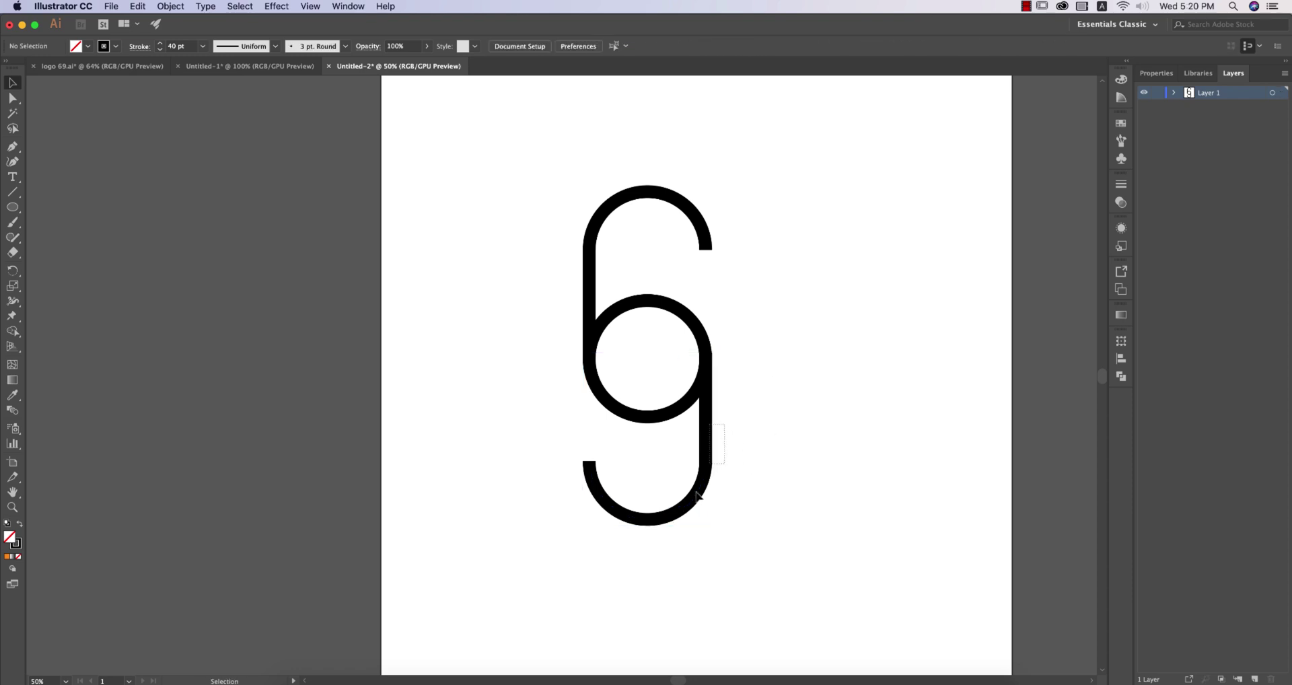
click(701, 516)
key(Down)
key(Down)
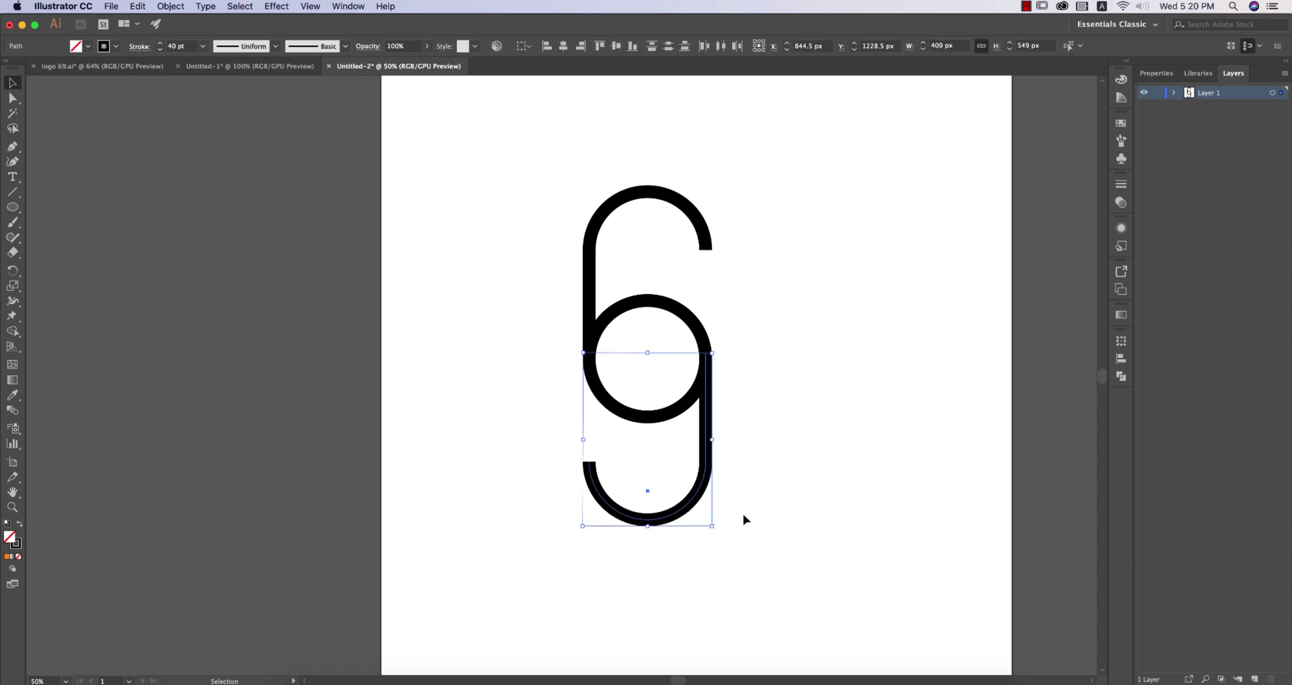
click(822, 498)
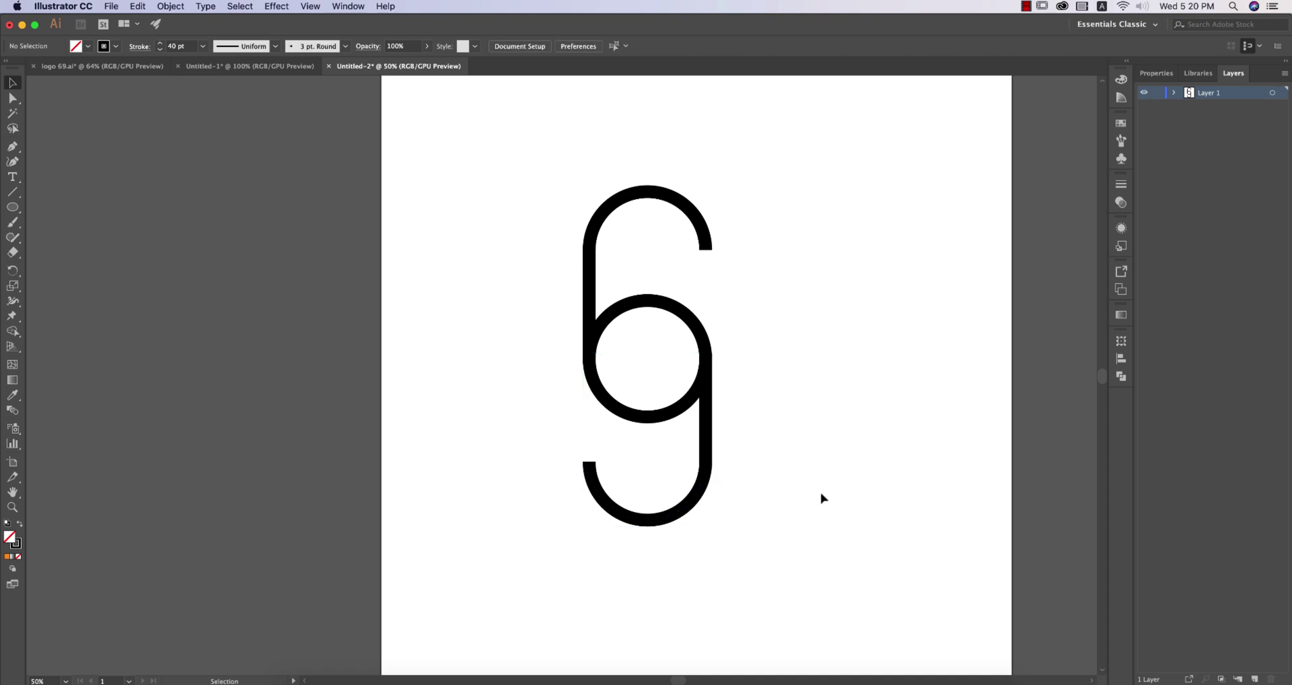
Scale the 69 drawing down to about a third of its size.
drag(516, 154, 827, 577)
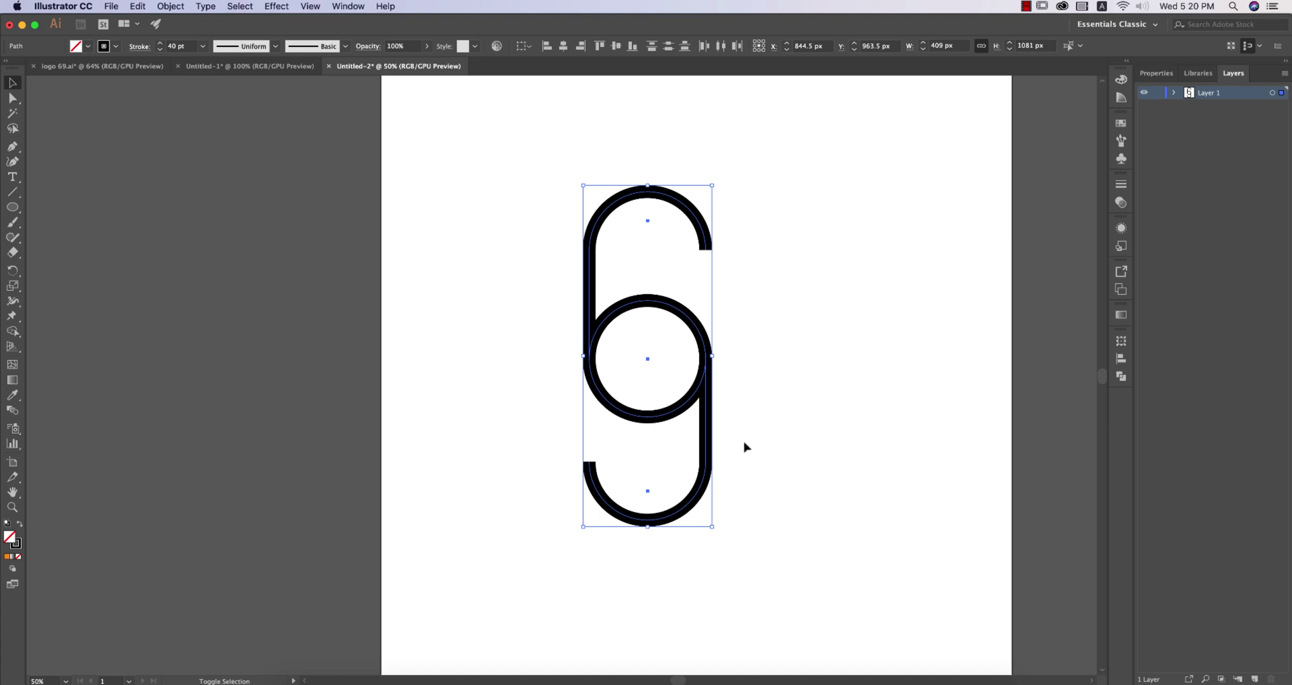
key(super+equal)
key(super+minus)
key(super+minus)
key(super+minus)
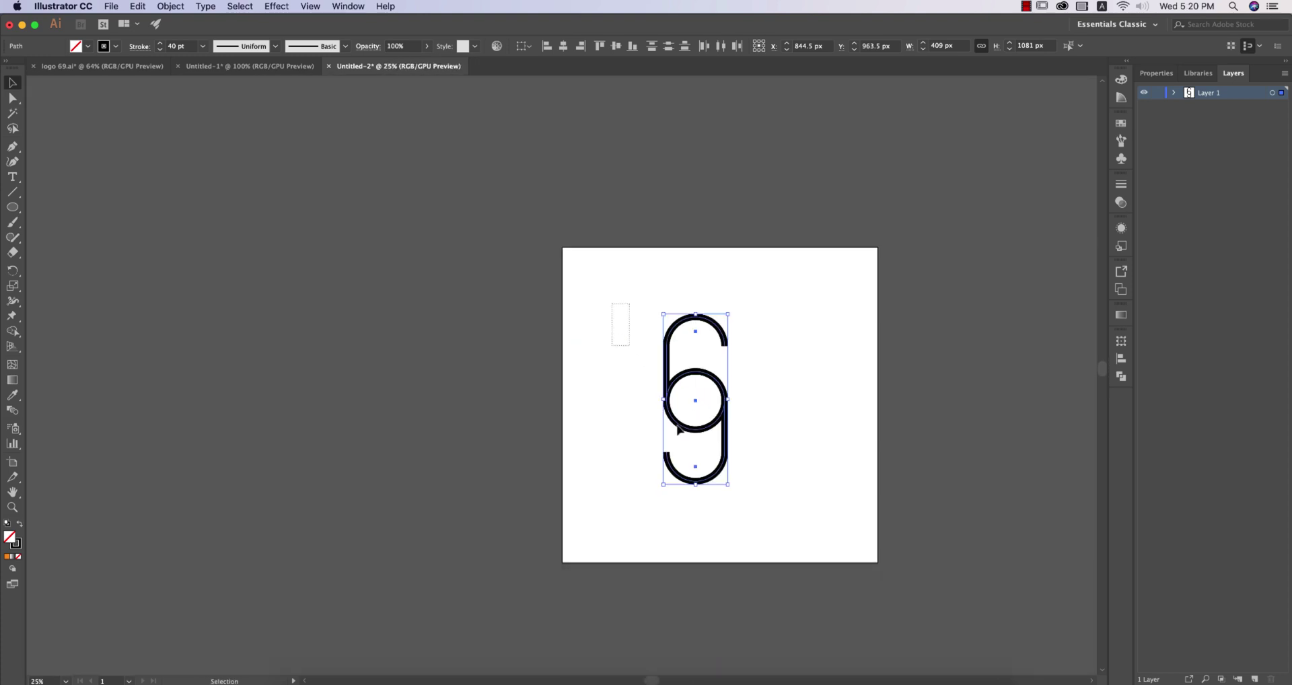
drag(729, 484, 684, 386)
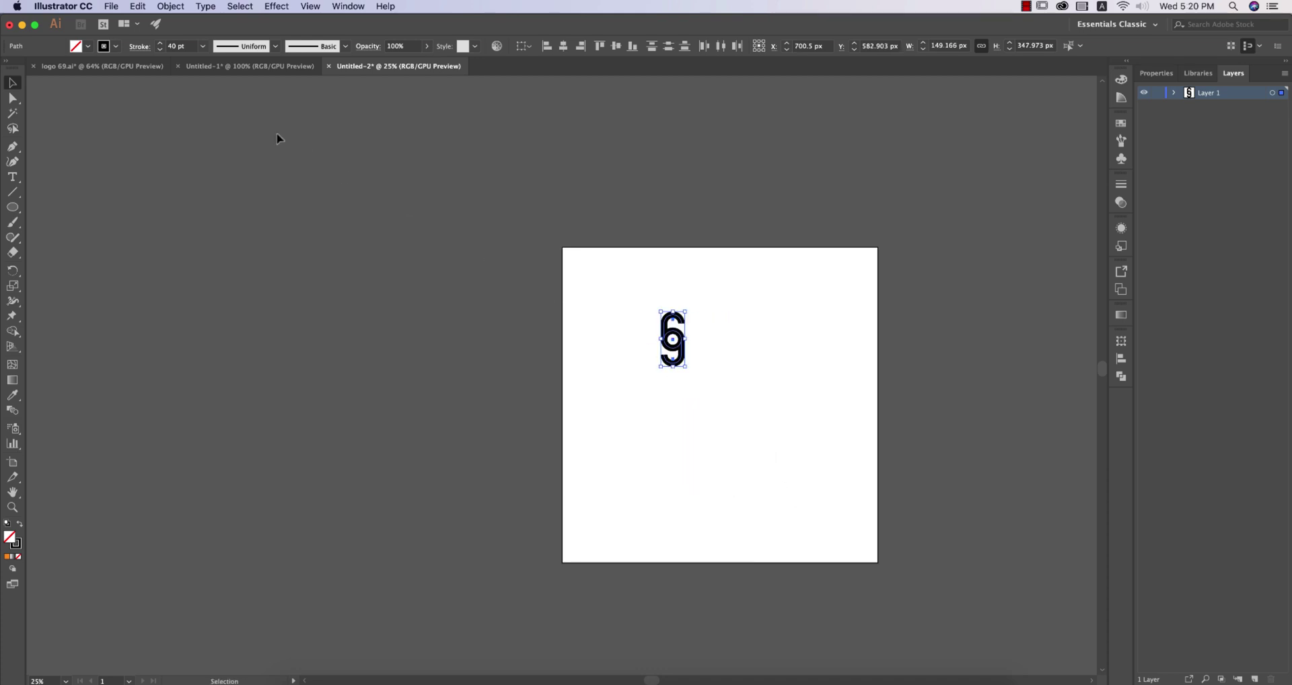
Set the 69's stroke weight to 20 pt.
click(203, 45)
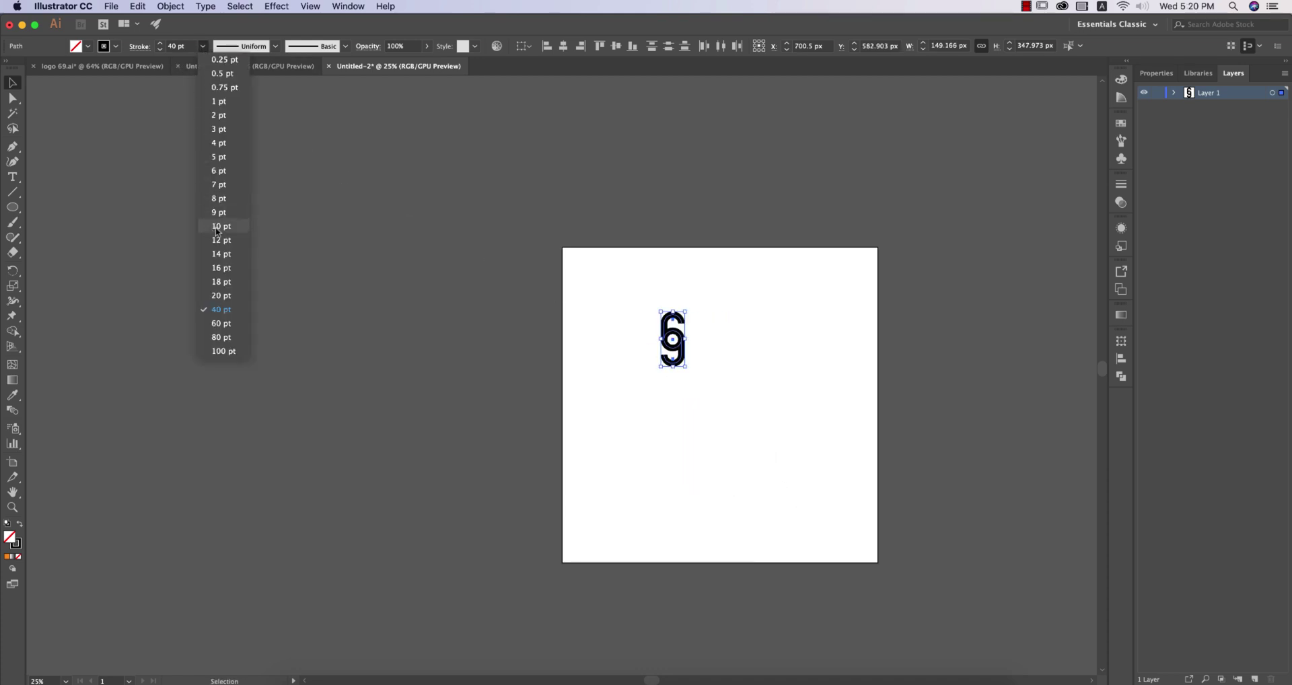
click(218, 296)
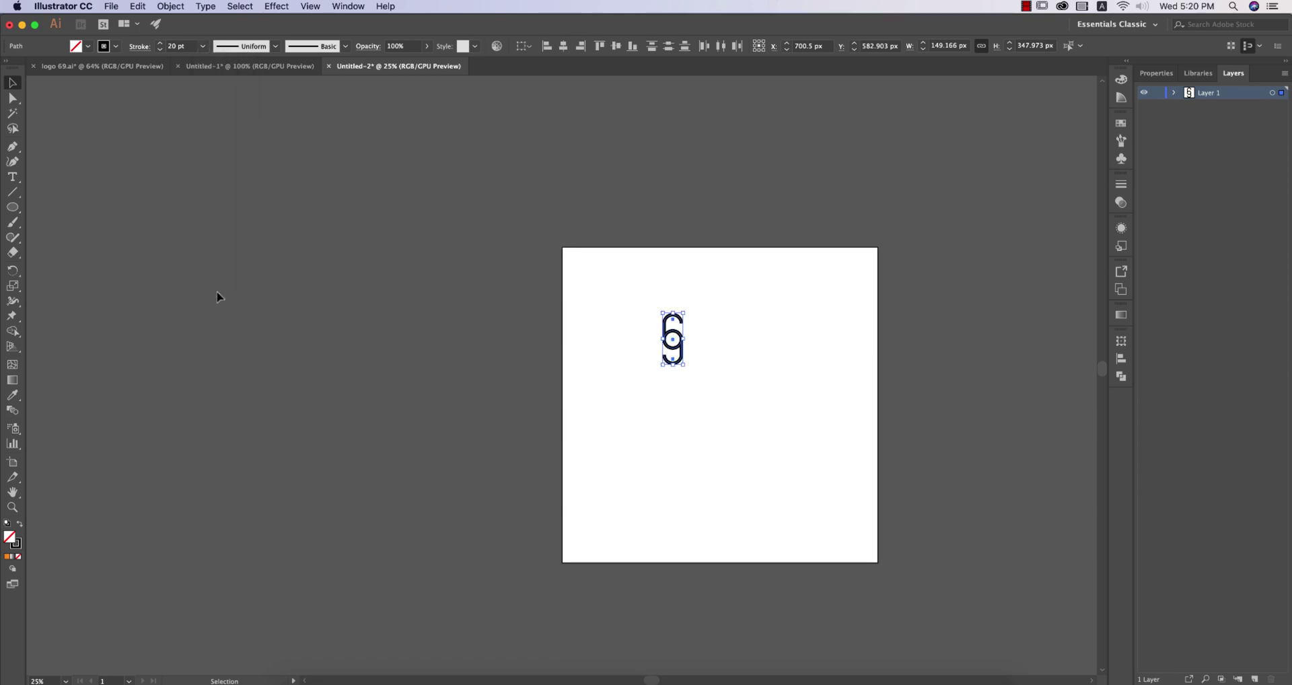
click(792, 443)
click(681, 347)
Duplicate the 69 onto the pasteboard left of the artboard as a spare copy.
scroll(697, 336, down, 3)
scroll(307, 326, up, 5)
drag(418, 409, 1013, 309)
drag(476, 373, 724, 420)
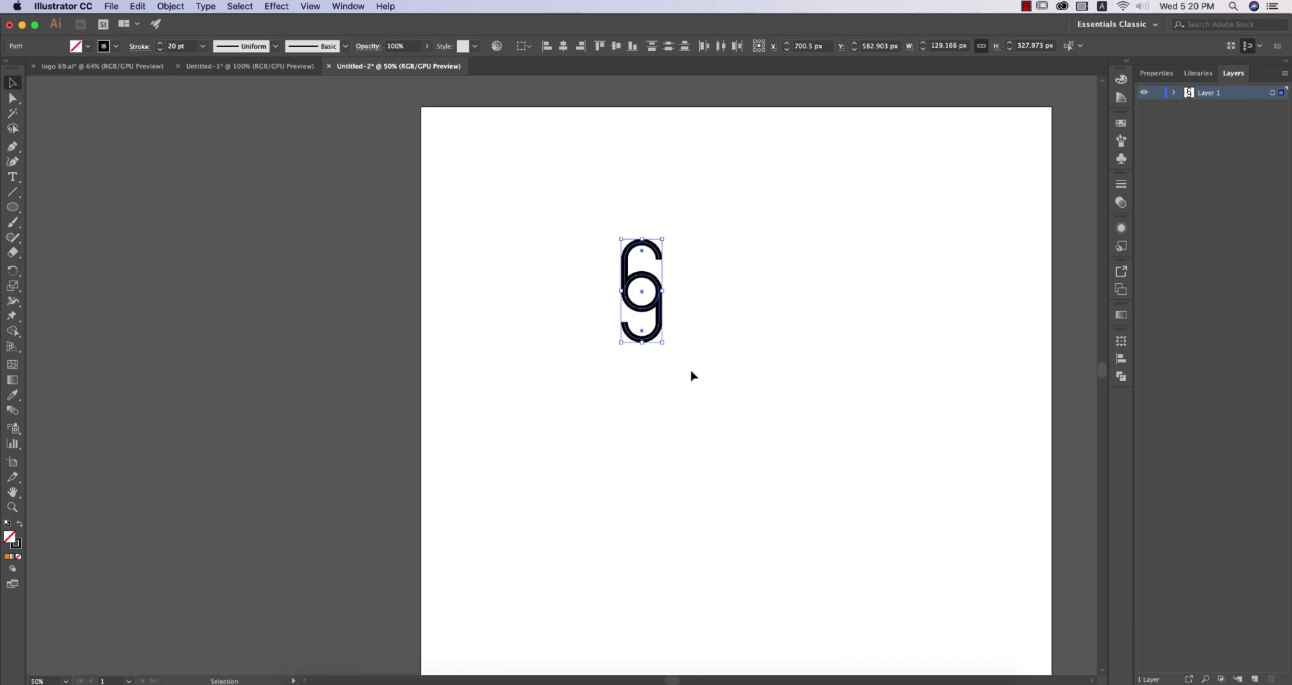
scroll(668, 317, up, 2)
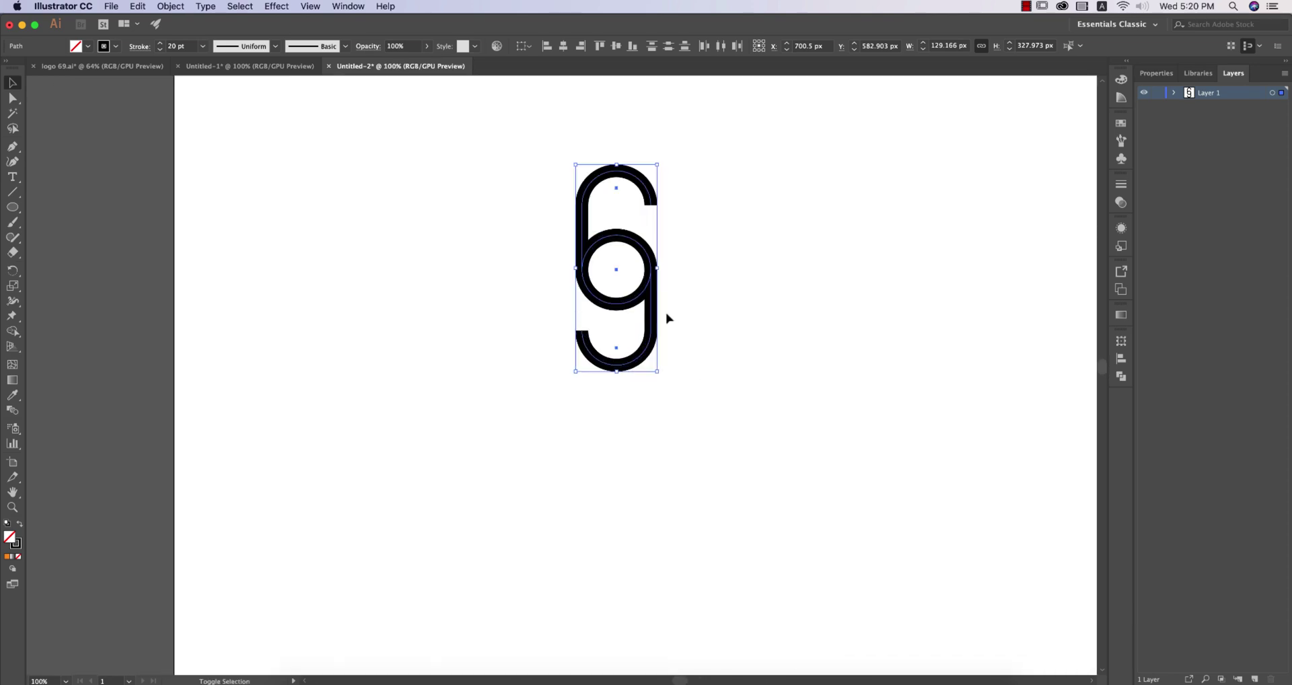
click(751, 356)
drag(523, 138, 704, 462)
scroll(656, 311, down, 2)
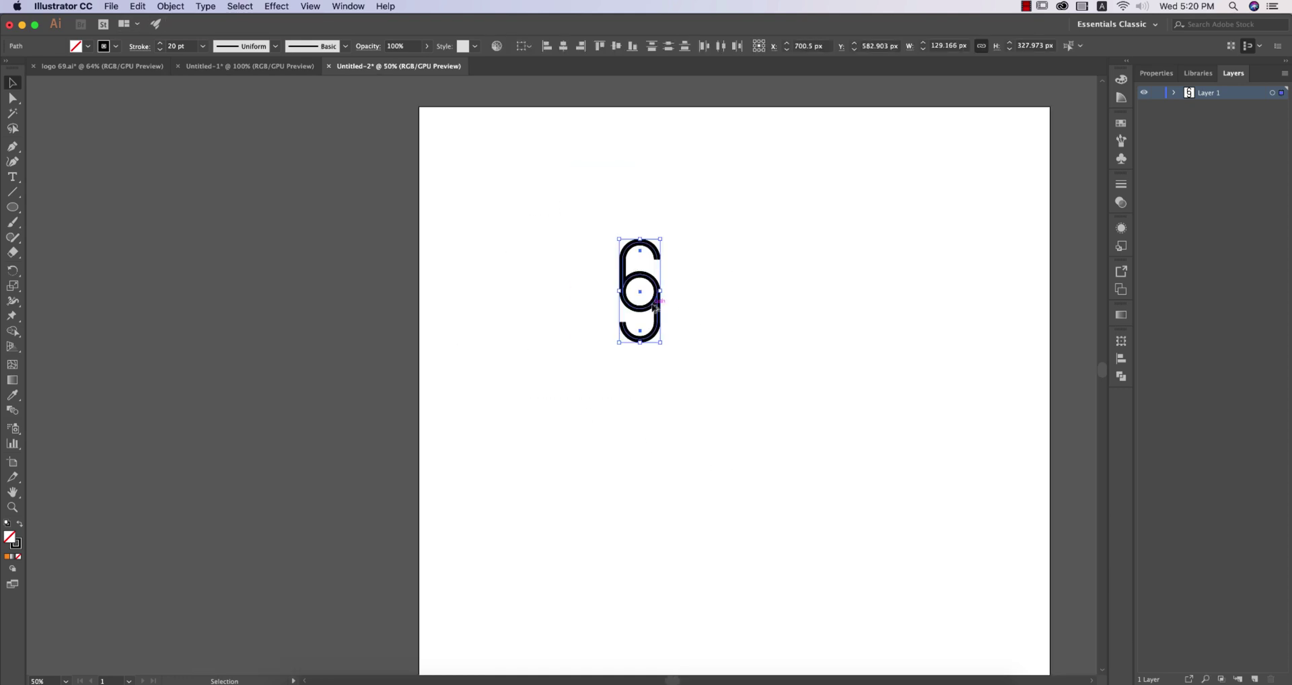
drag(656, 311, 200, 326)
Enlarge the original 69 on the artboard to about 165 × 429 px.
click(468, 254)
drag(550, 202, 689, 469)
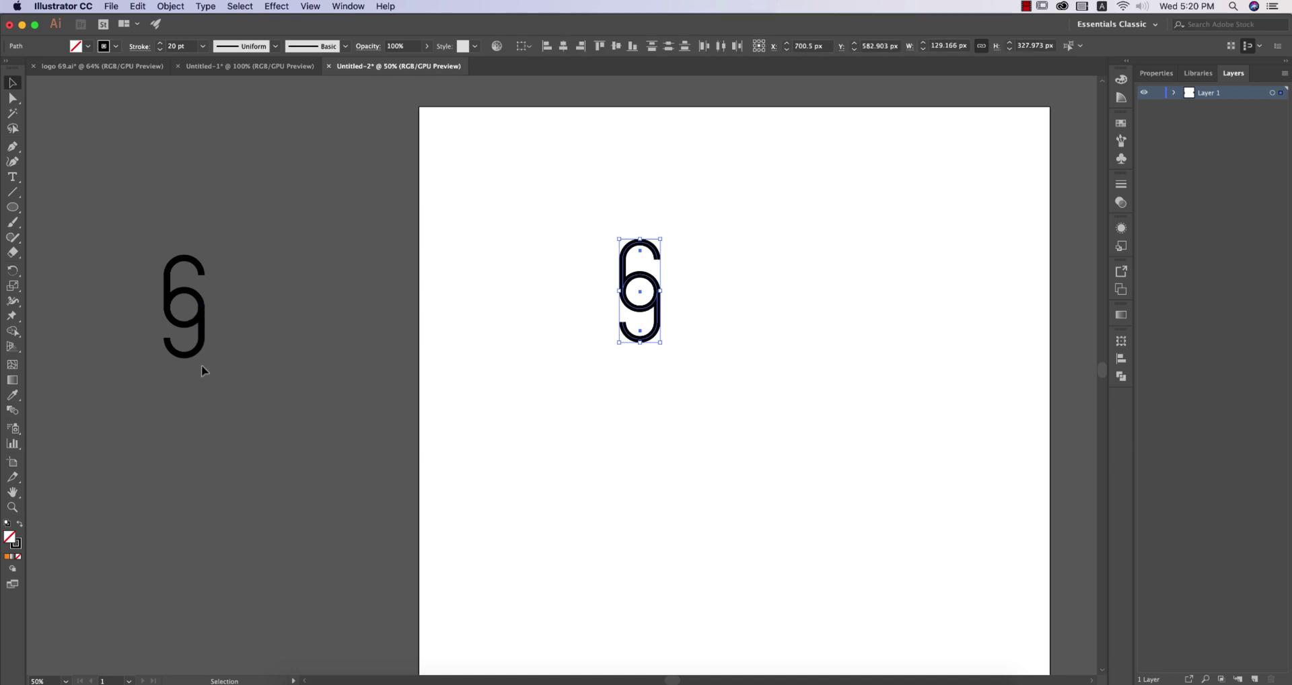
drag(663, 344, 674, 376)
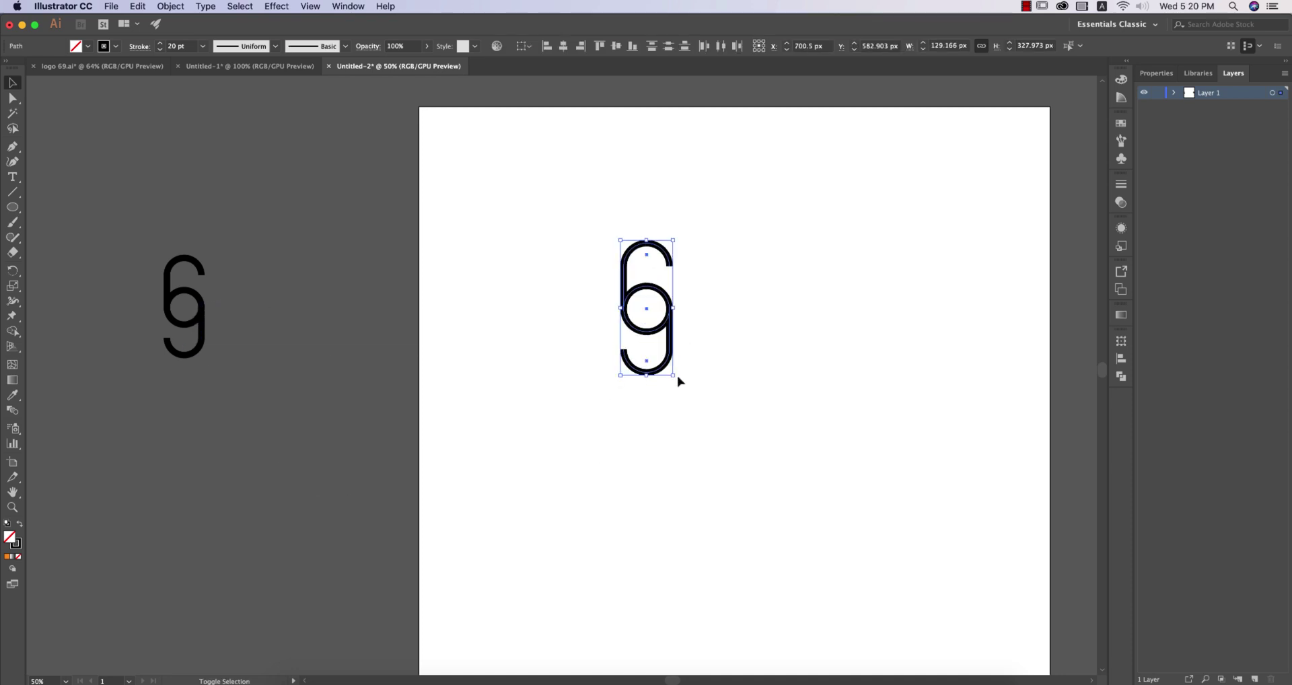
Expand the 69's fill and stroke into outlines, then unite them with Pathfinder into one compound path.
click(177, 8)
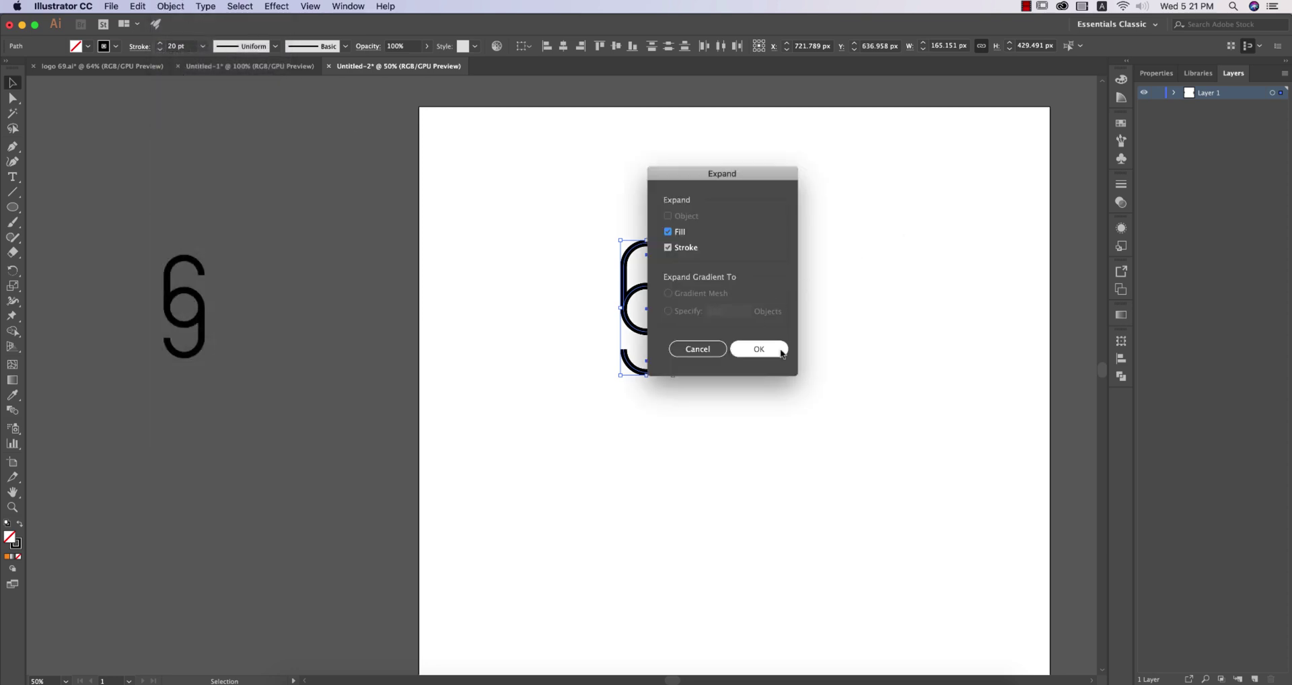
click(781, 350)
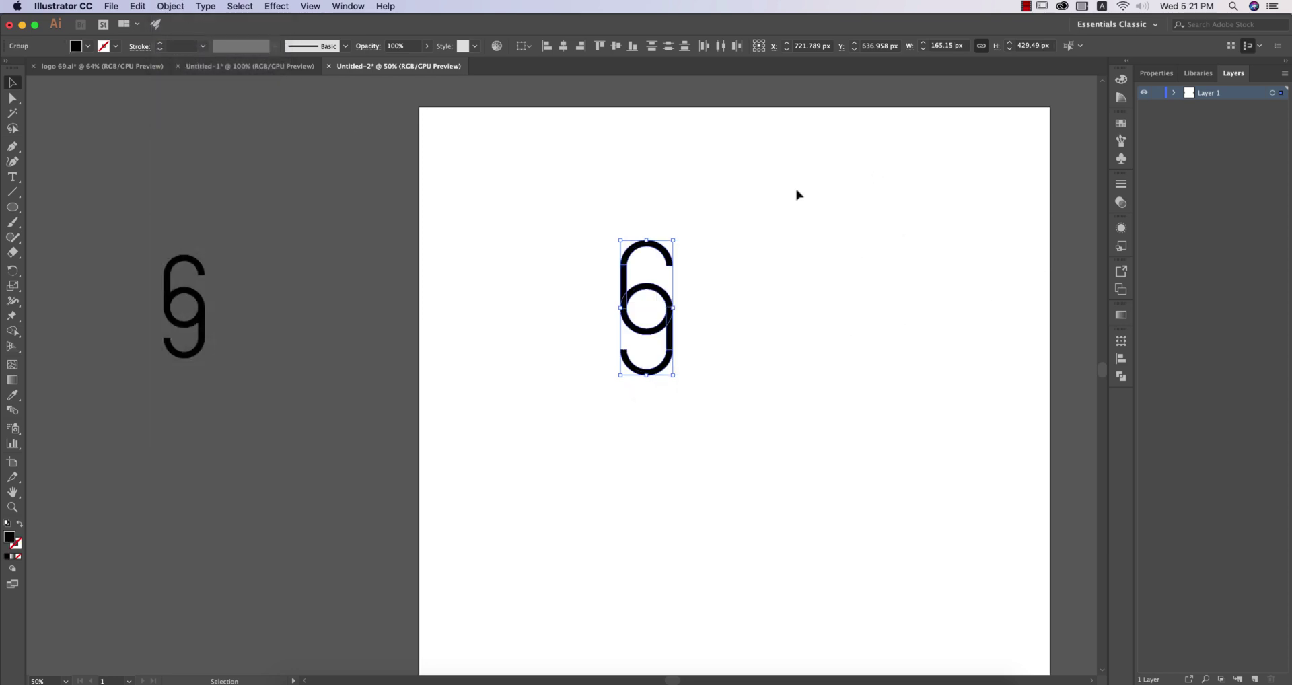
scroll(643, 277, down, 1)
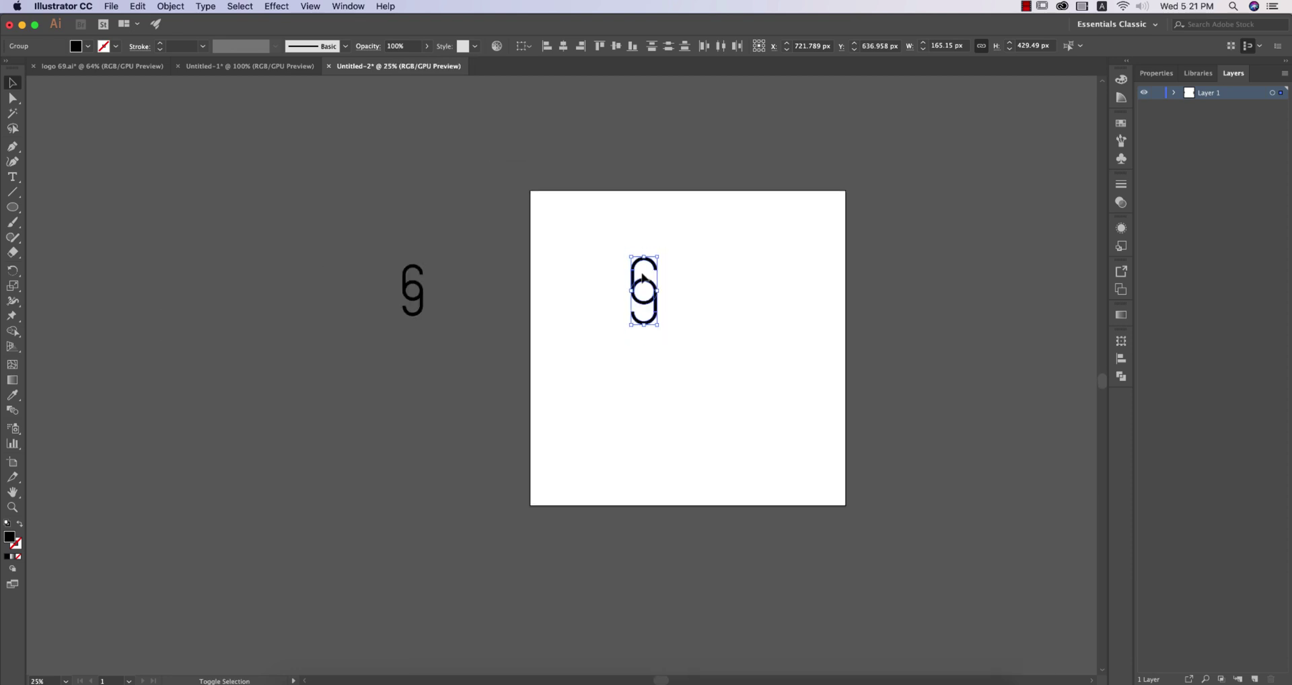
scroll(643, 277, up, 2)
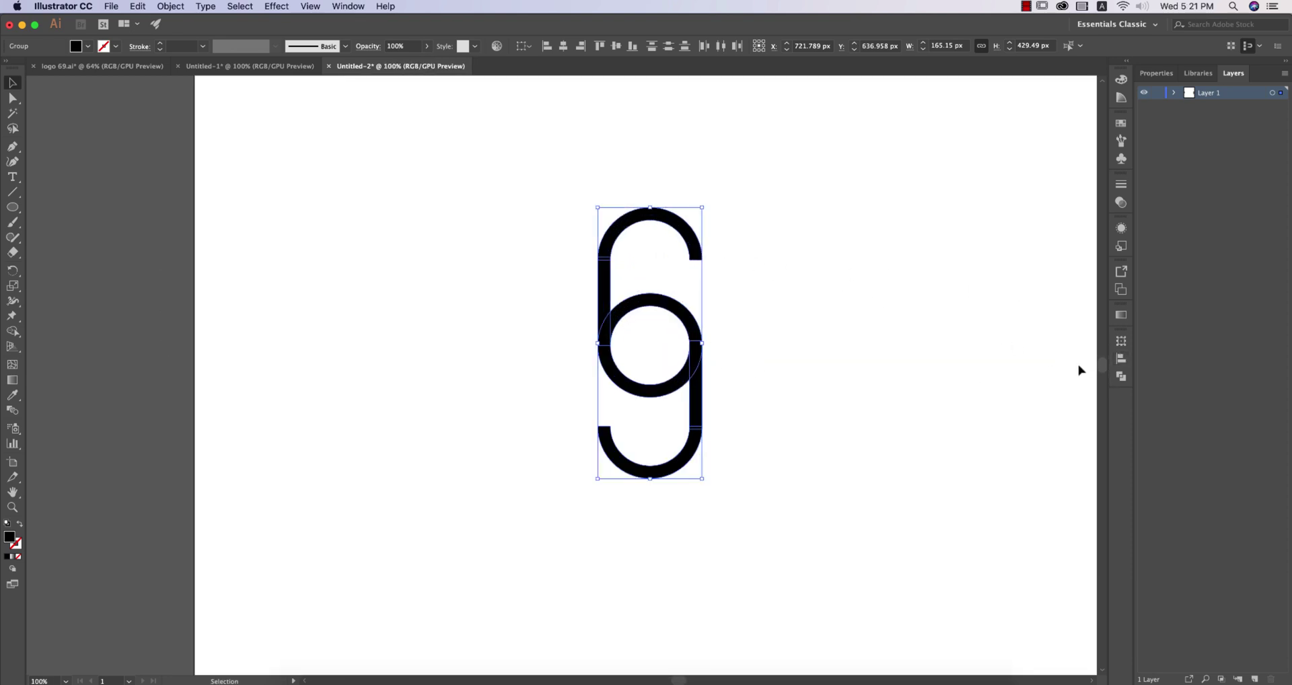
click(1122, 376)
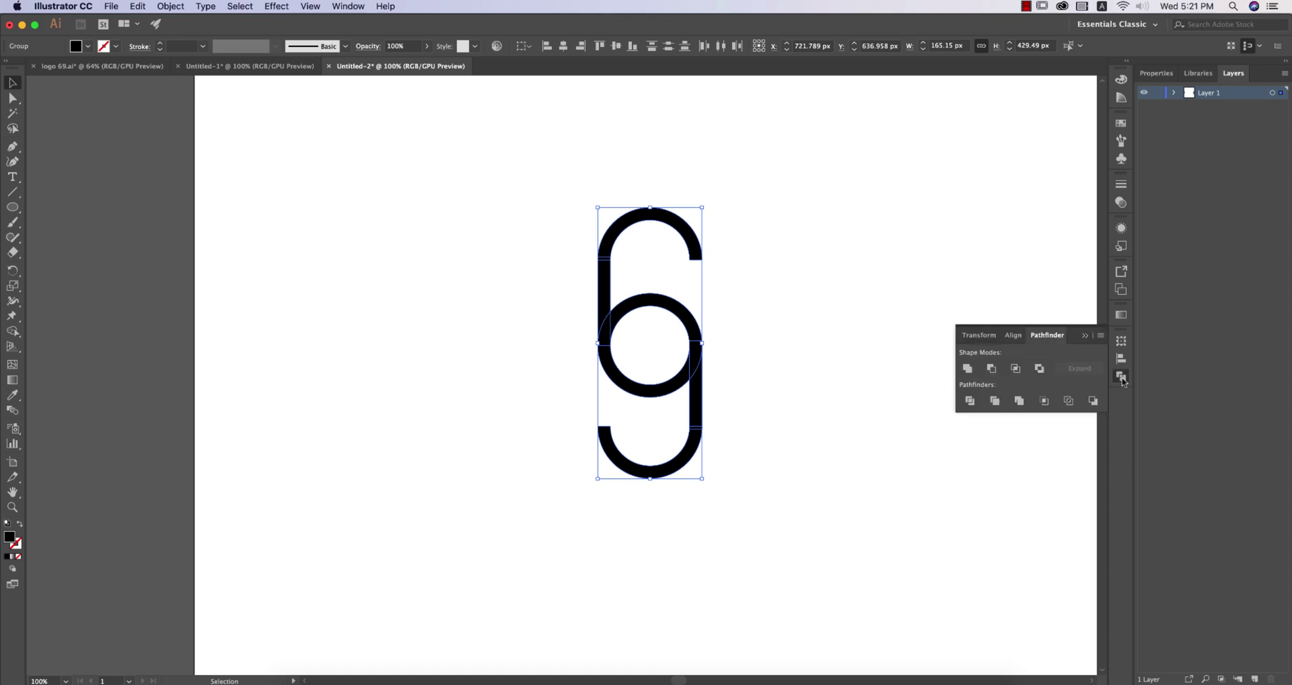
click(968, 369)
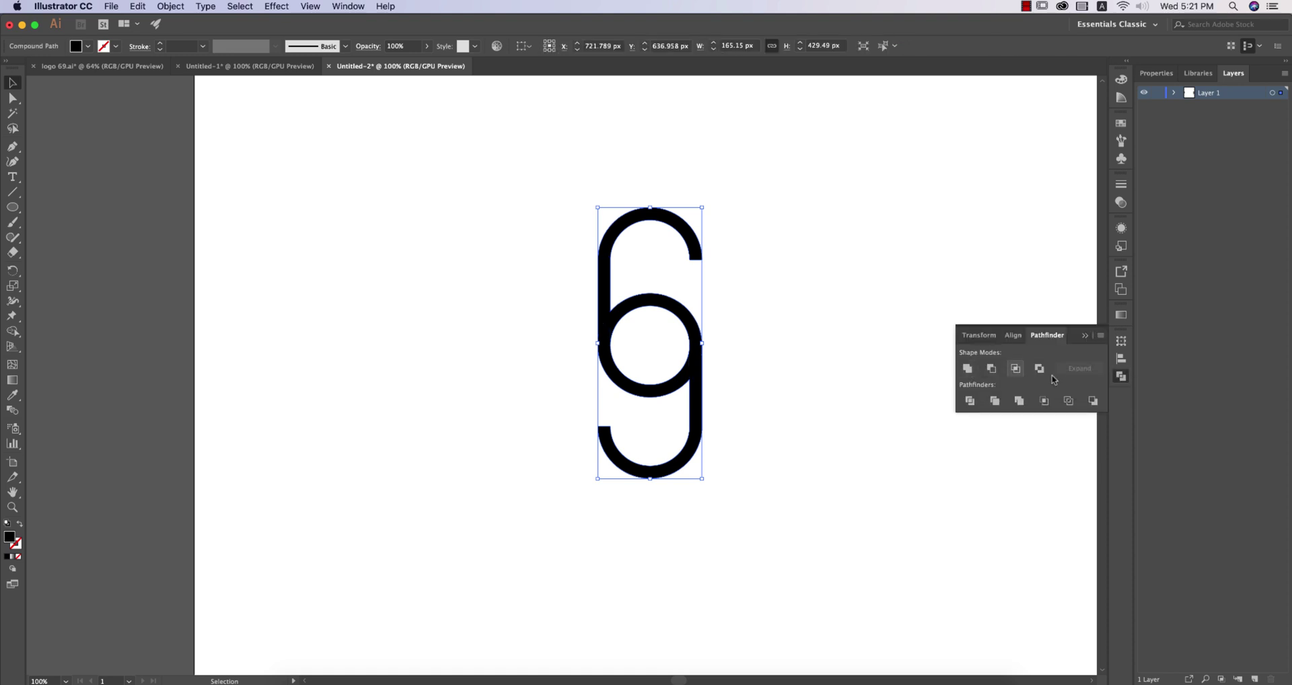
Move the merged 69 off the artboard to the upper left.
click(277, 8)
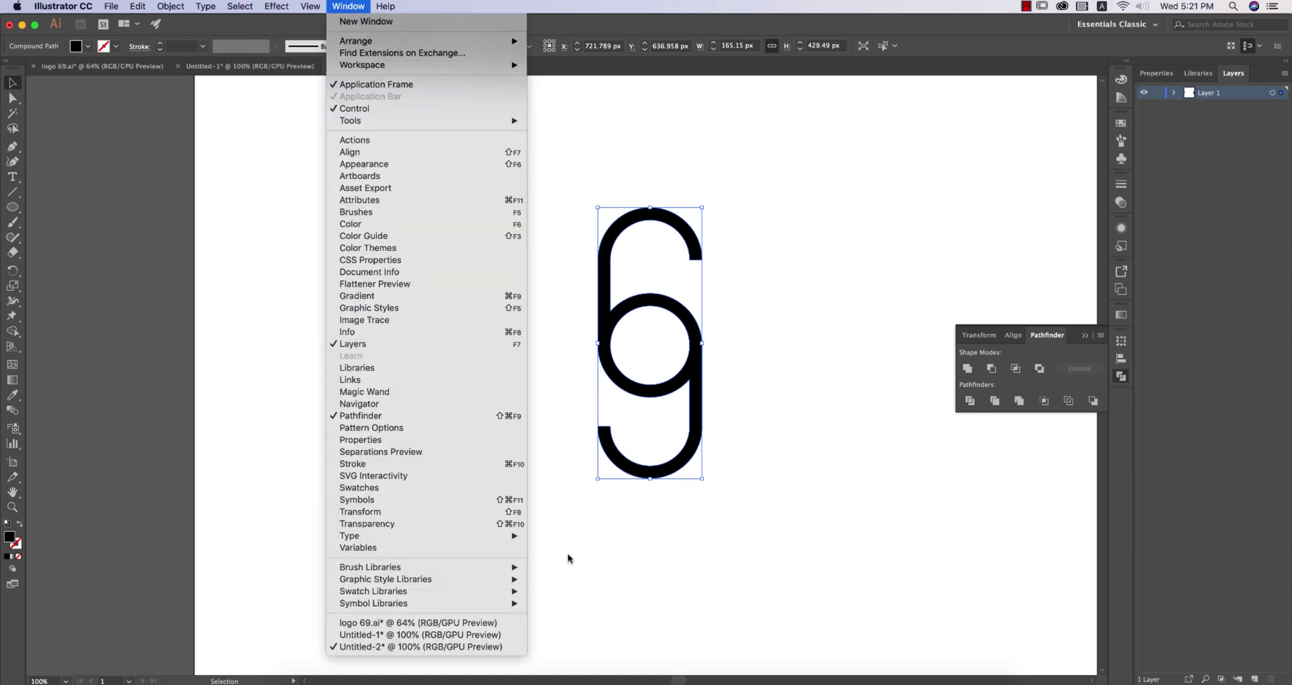
click(920, 483)
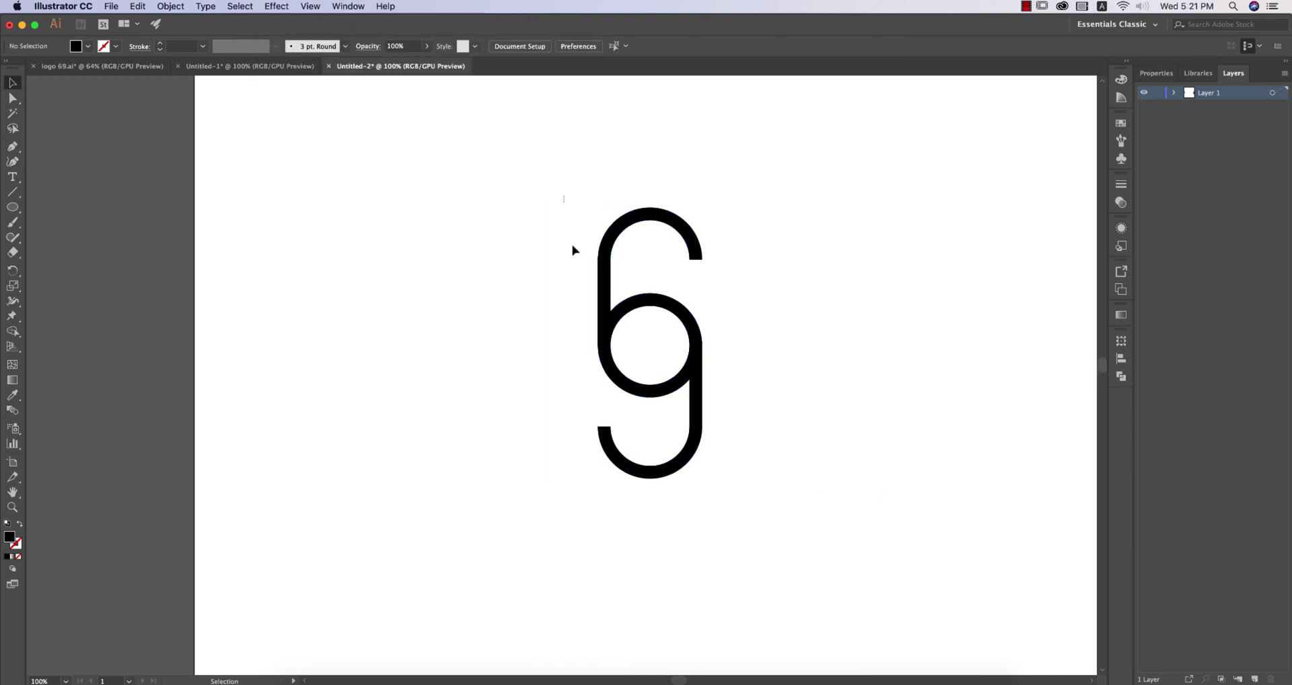
drag(571, 202, 484, 233)
scroll(719, 432, down, 3)
drag(809, 455, 686, 377)
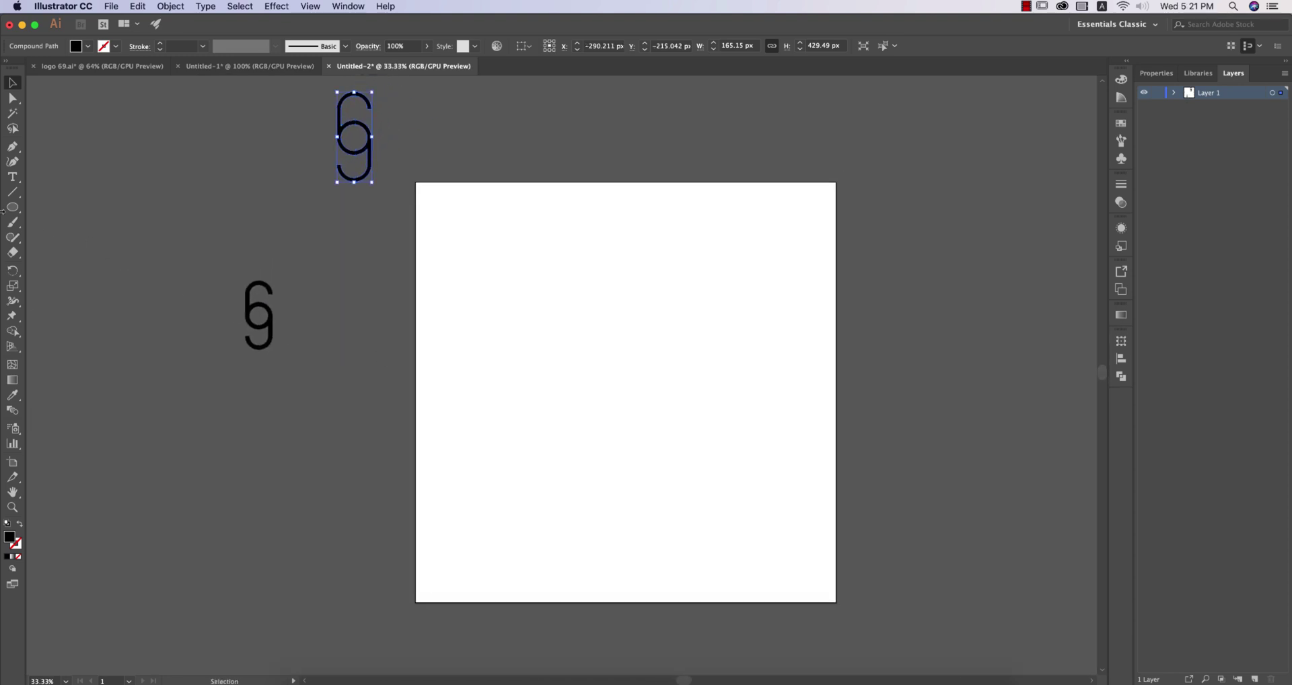
Create a 2000 × 2000 px rectangle with the Rectangle Tool.
drag(13, 208, 54, 208)
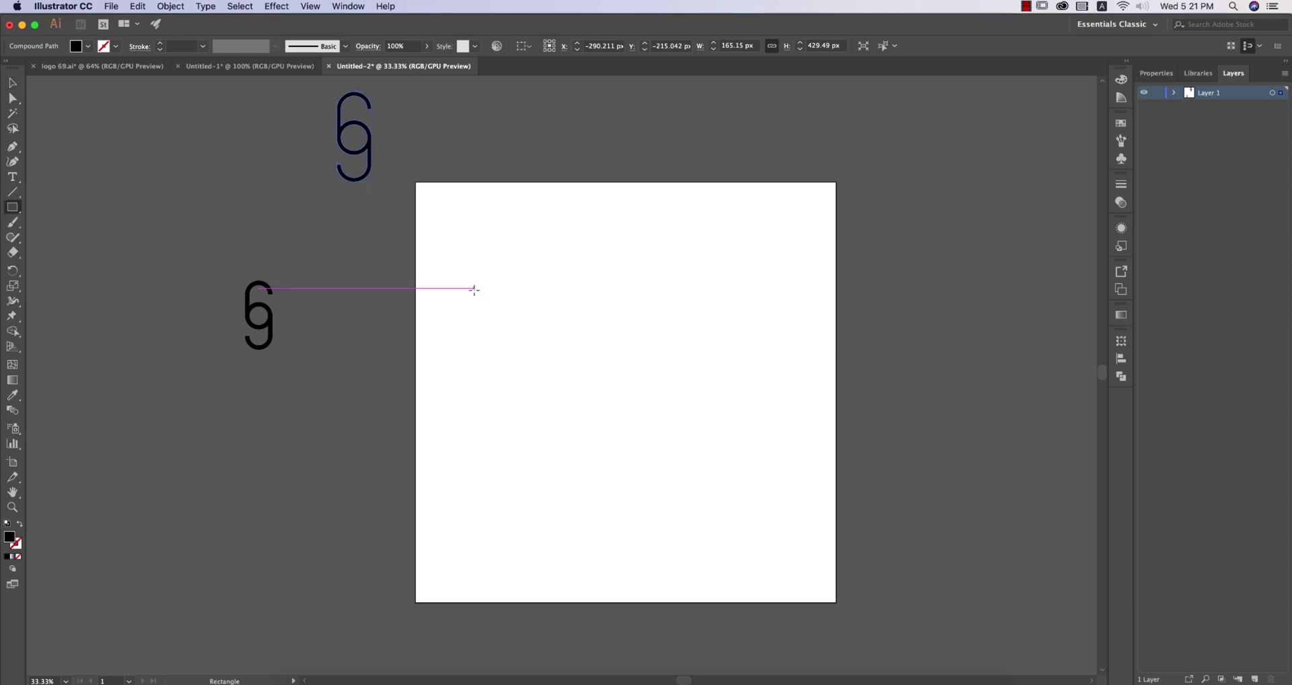
click(474, 290)
text(200)
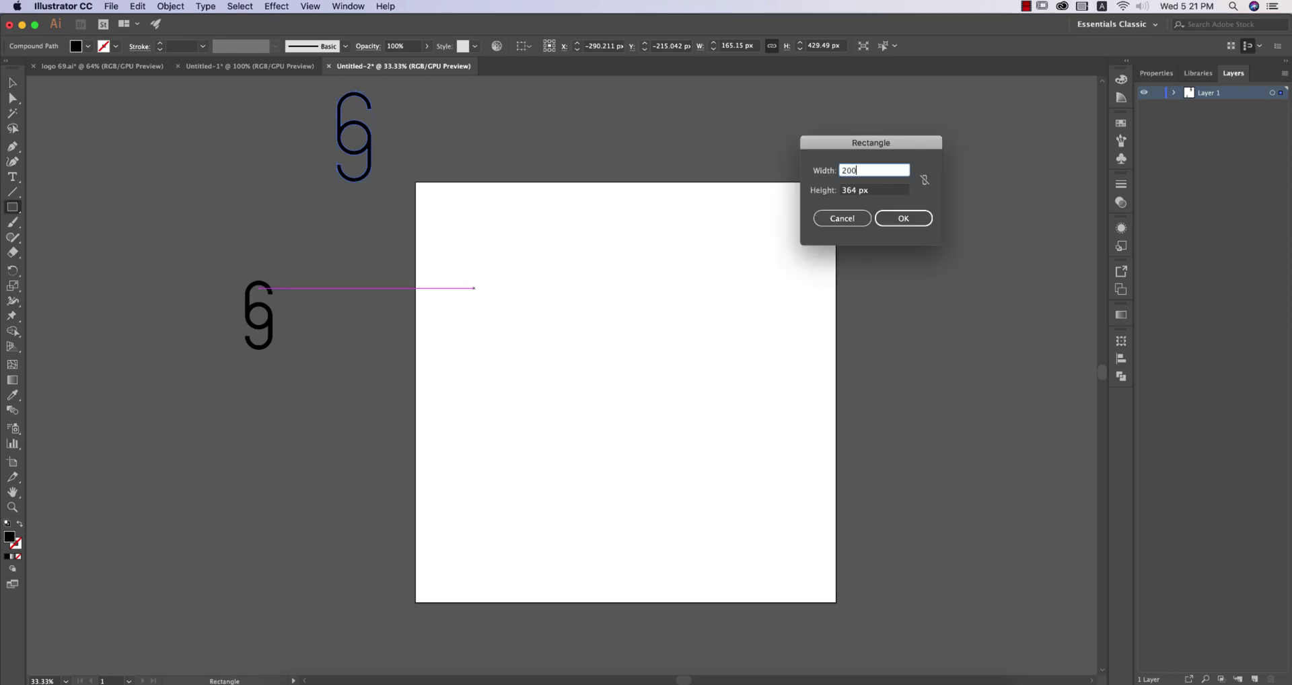
text(0)
key(Tab)
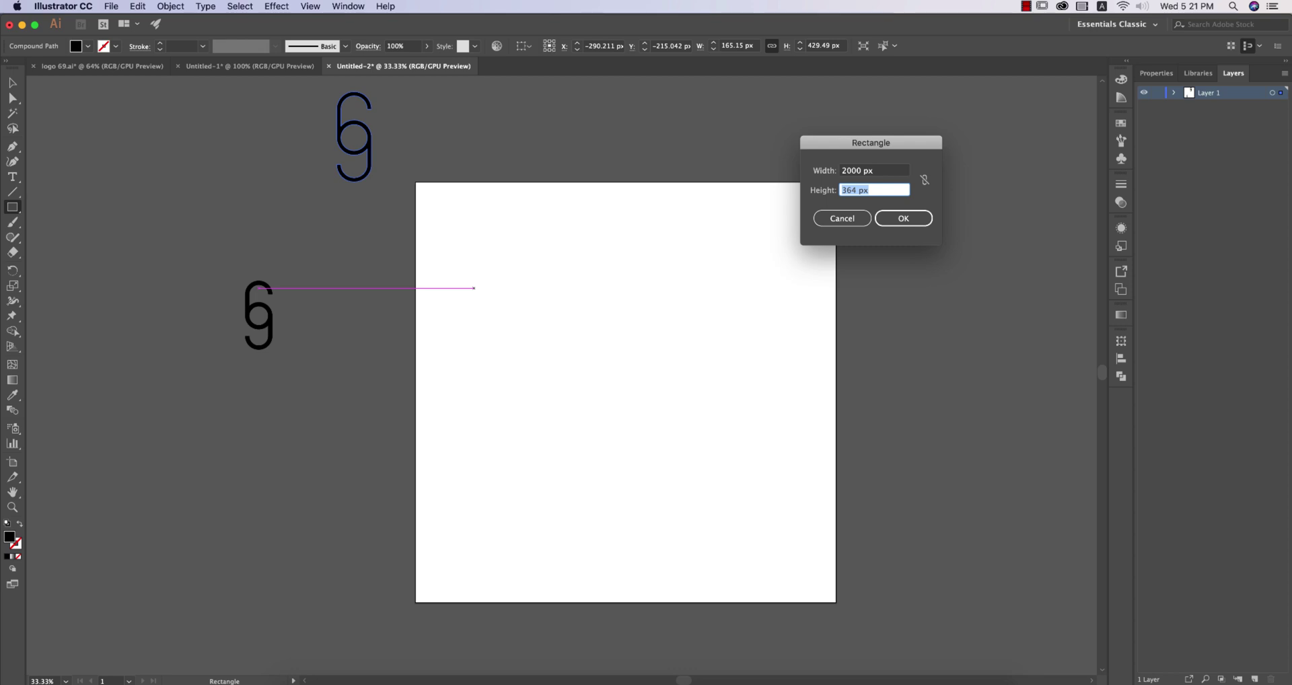
text(2000)
click(903, 218)
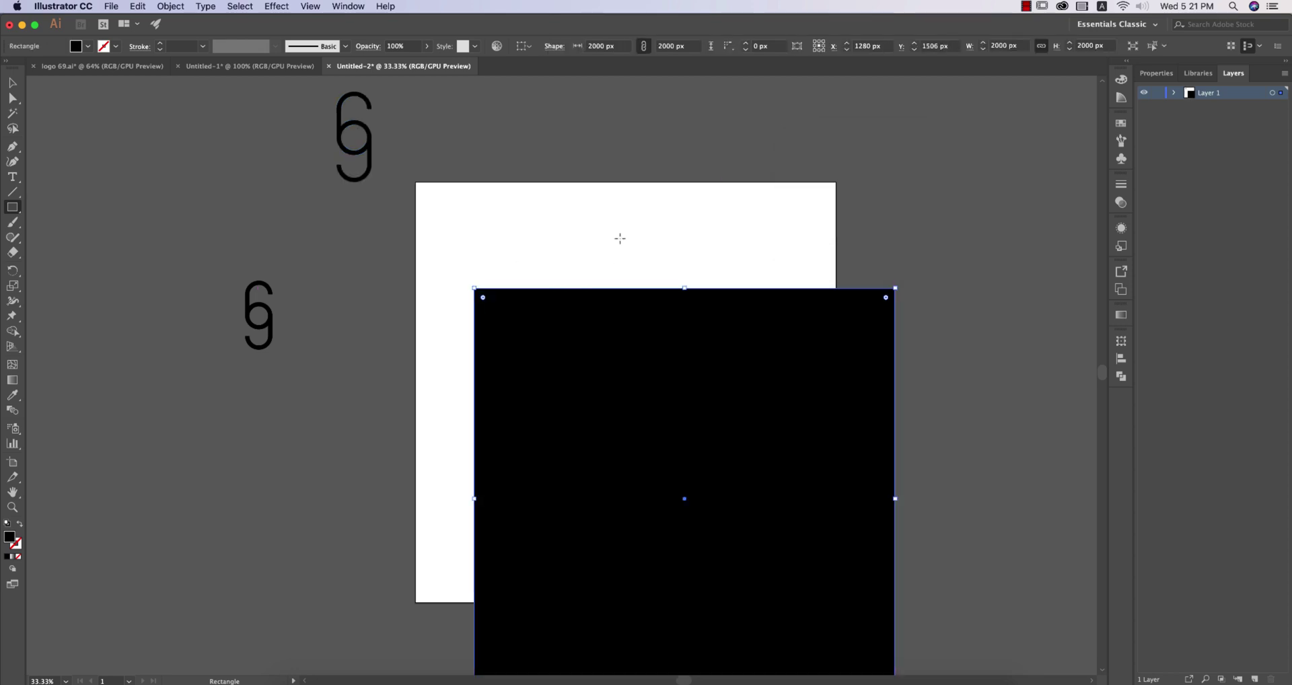
Align the black square to the artboard, centred horizontally and vertically.
click(13, 83)
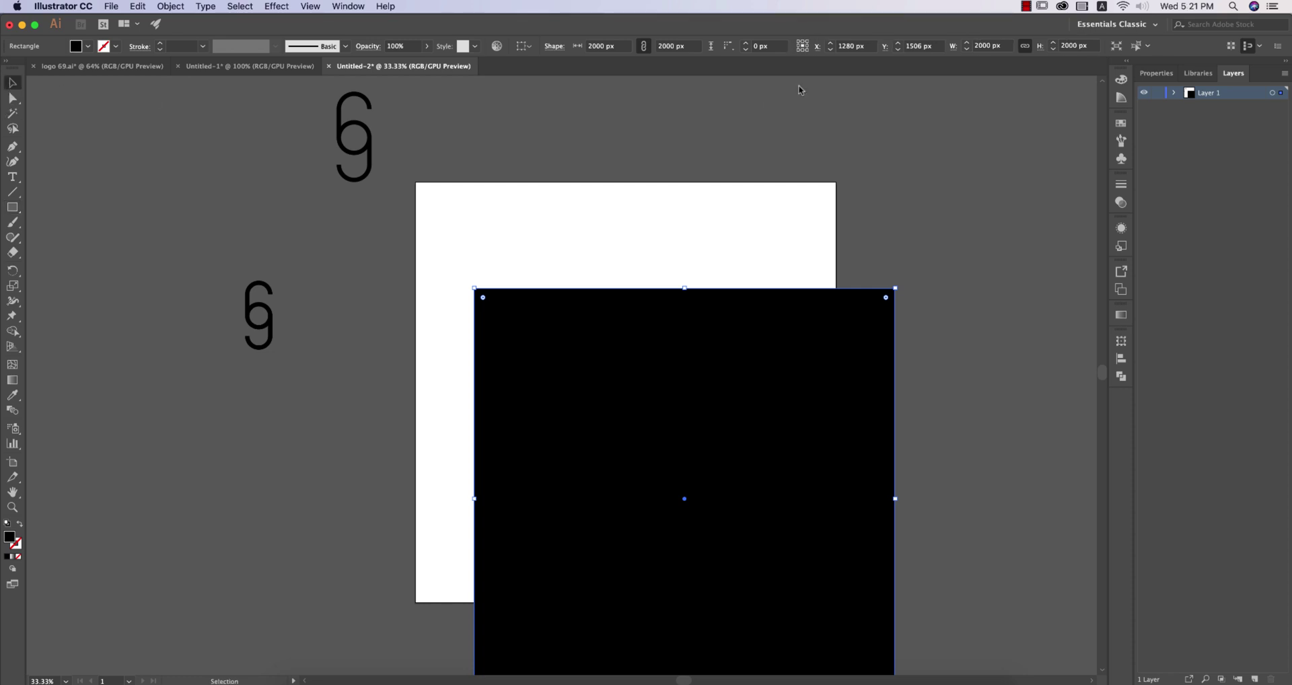
click(524, 45)
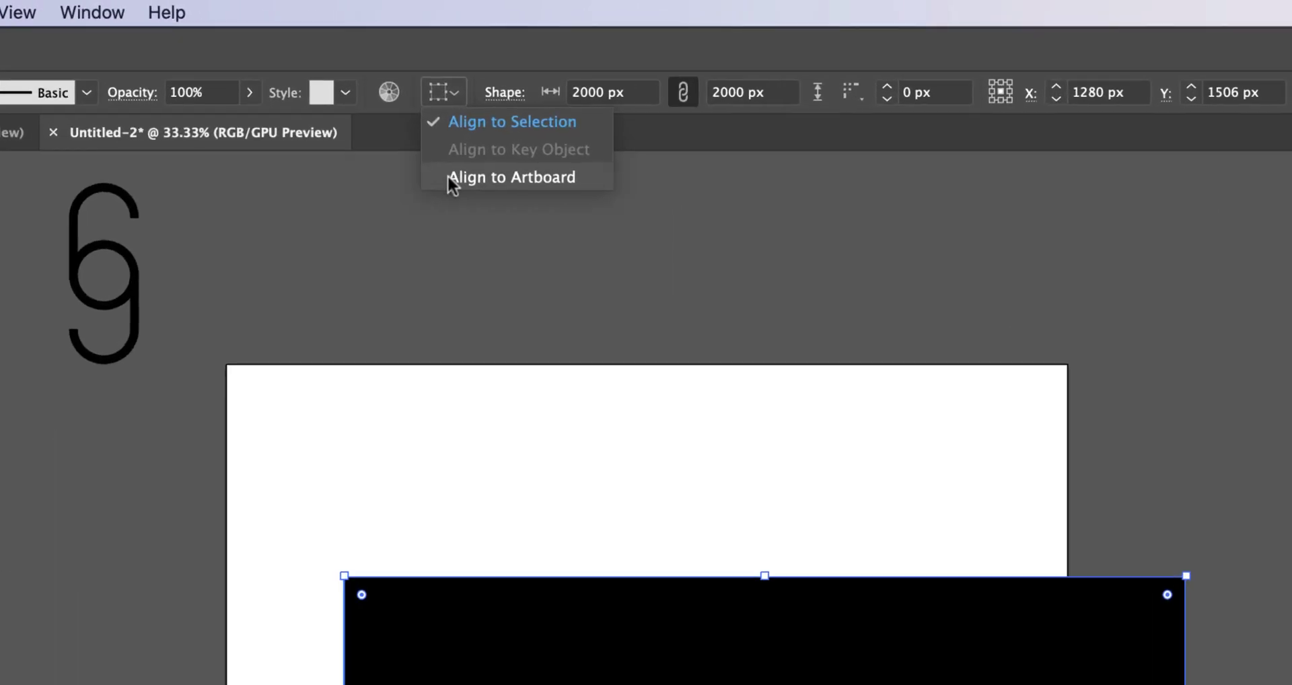
click(447, 176)
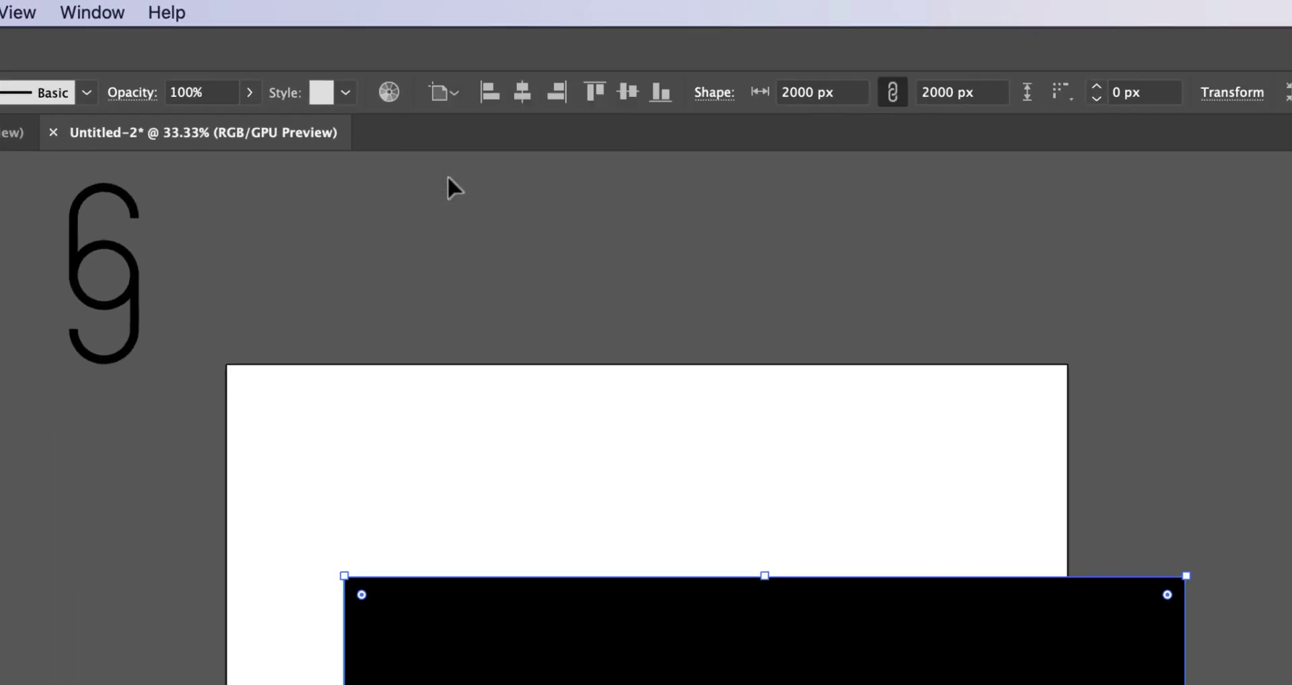
click(520, 94)
click(625, 92)
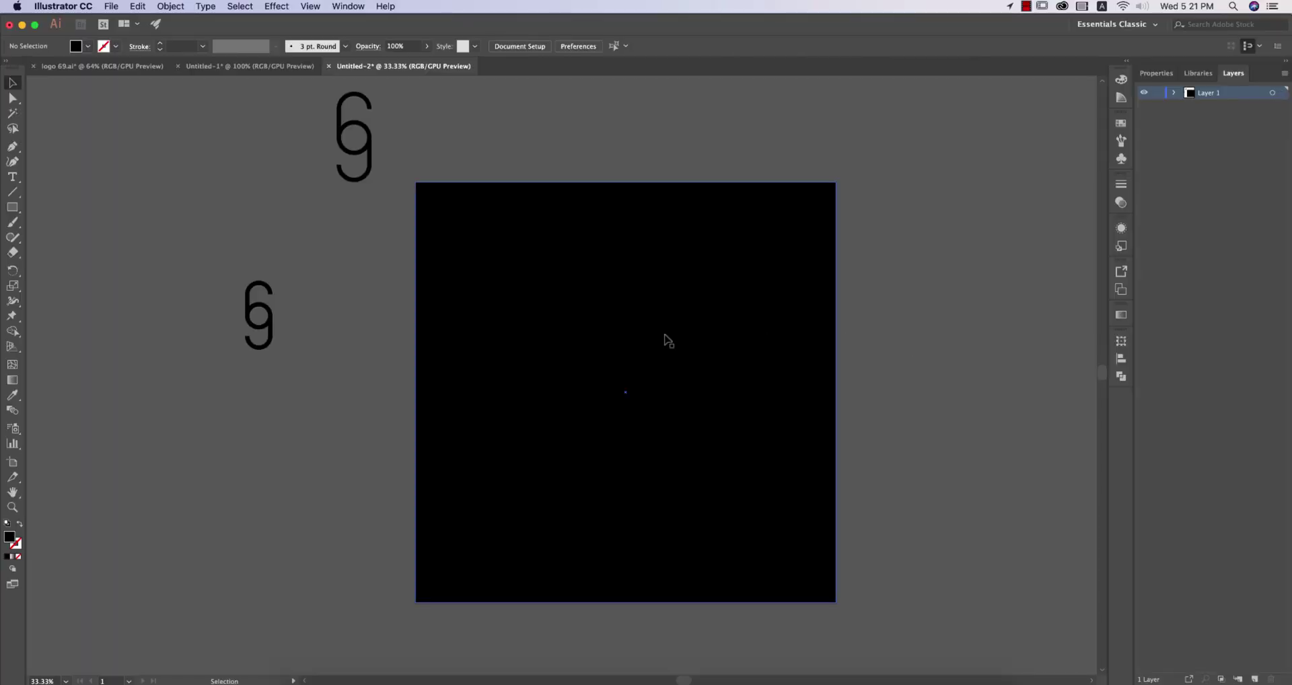
Show rulers and add vertical and horizontal guides through the square's middle.
click(95, 376)
key(super+r)
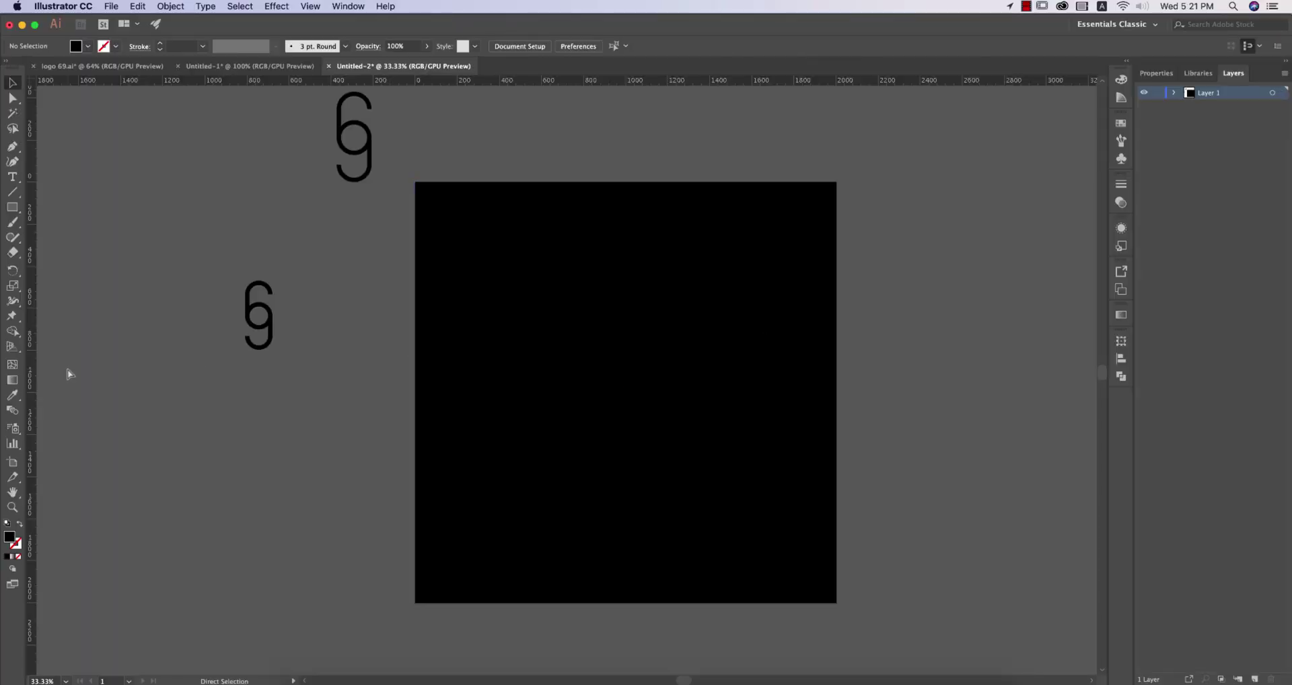
drag(35, 378, 638, 337)
drag(489, 81, 655, 423)
Centre the black square, divide it into four along the guides with Pathfinder, and ungroup.
drag(835, 317, 455, 567)
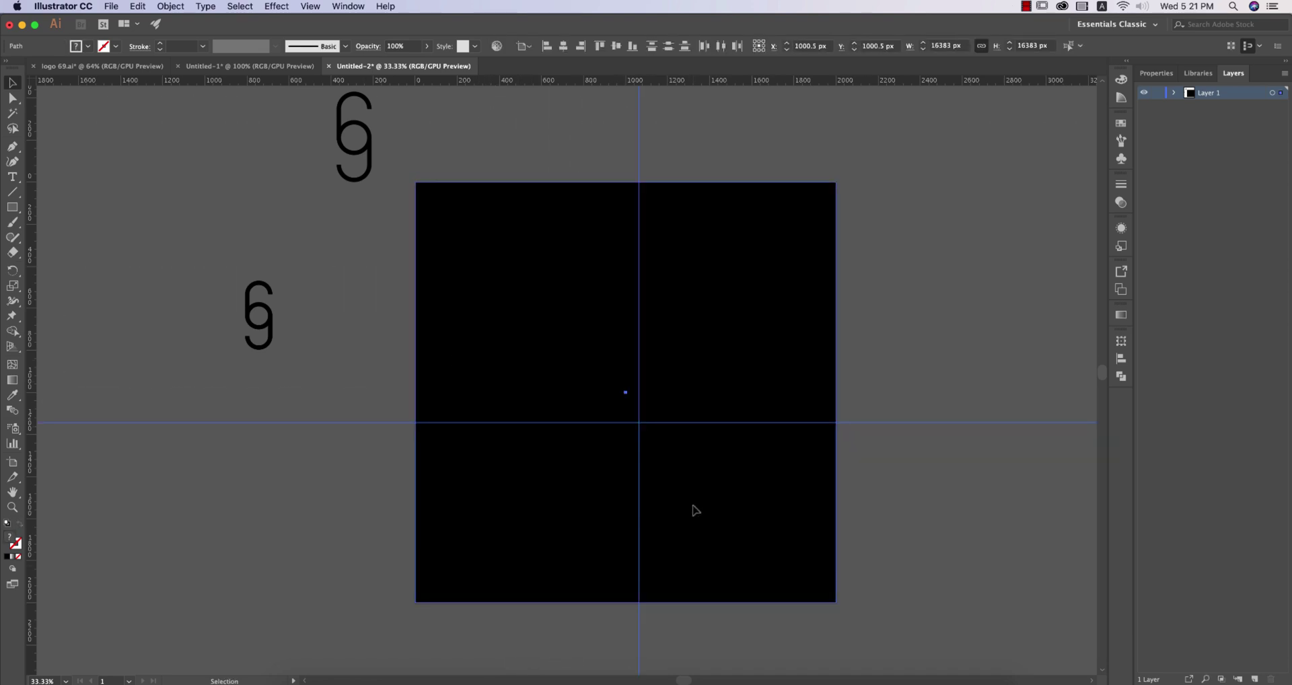
click(616, 46)
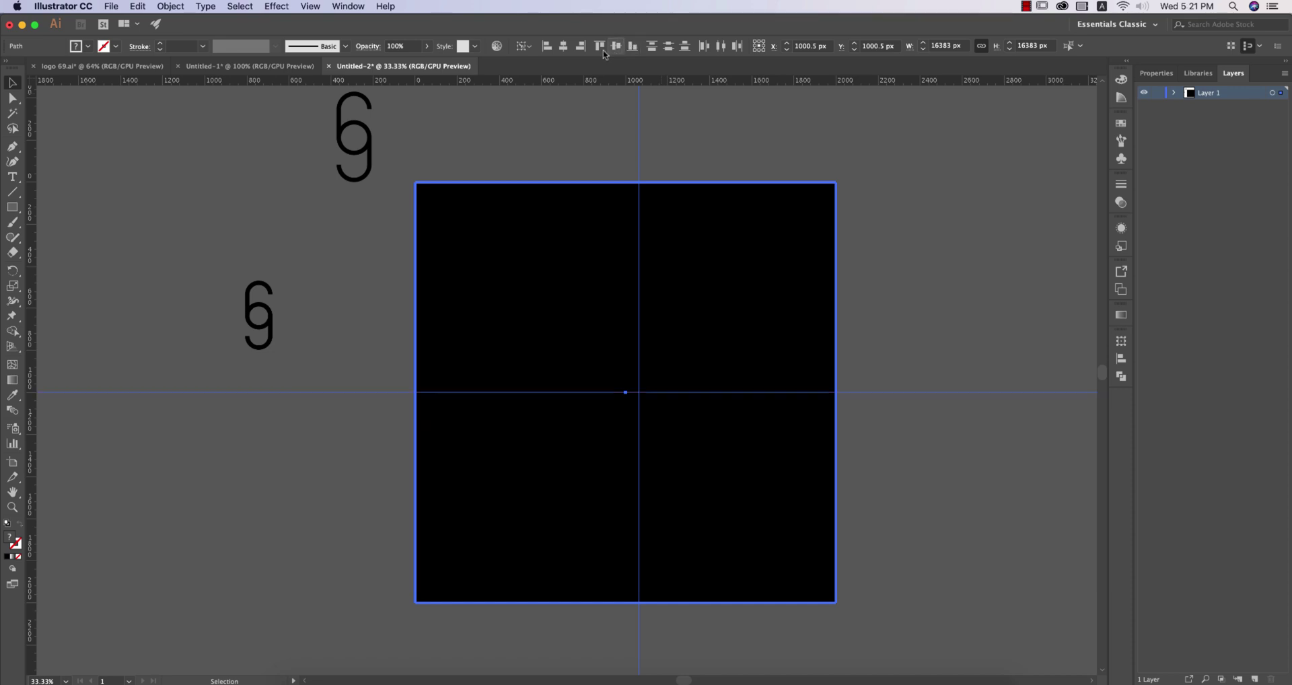
click(564, 46)
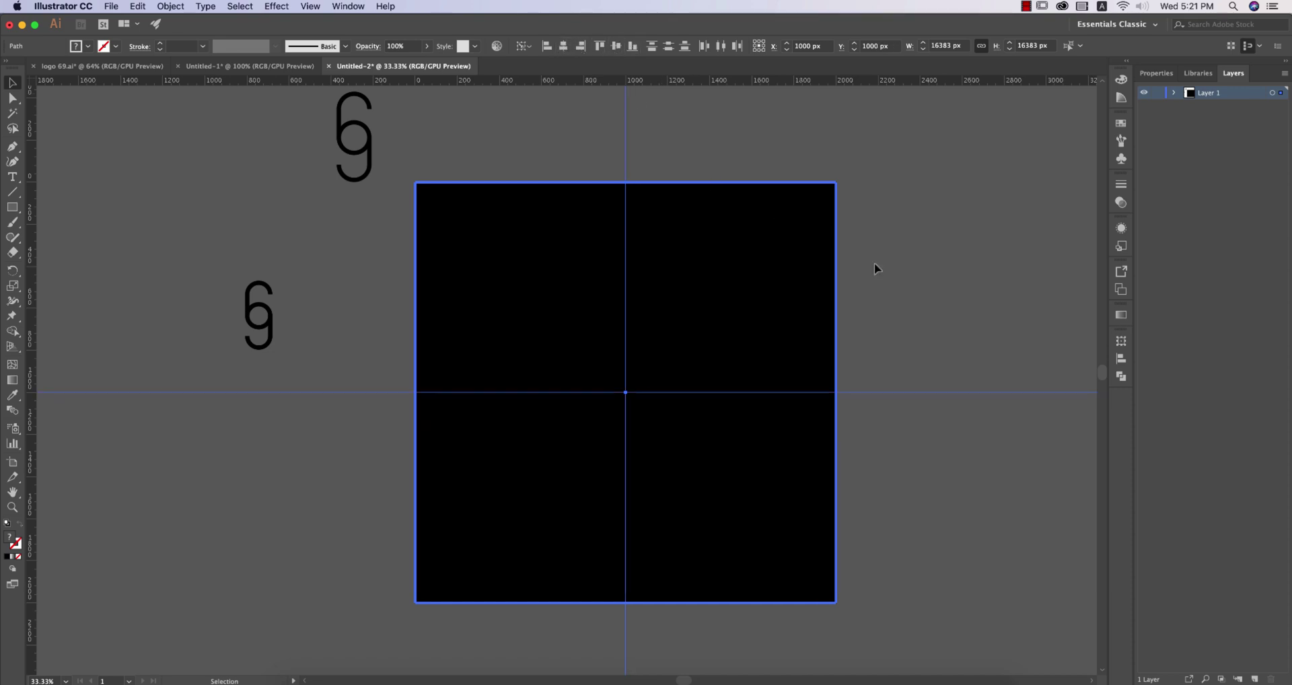
click(1122, 377)
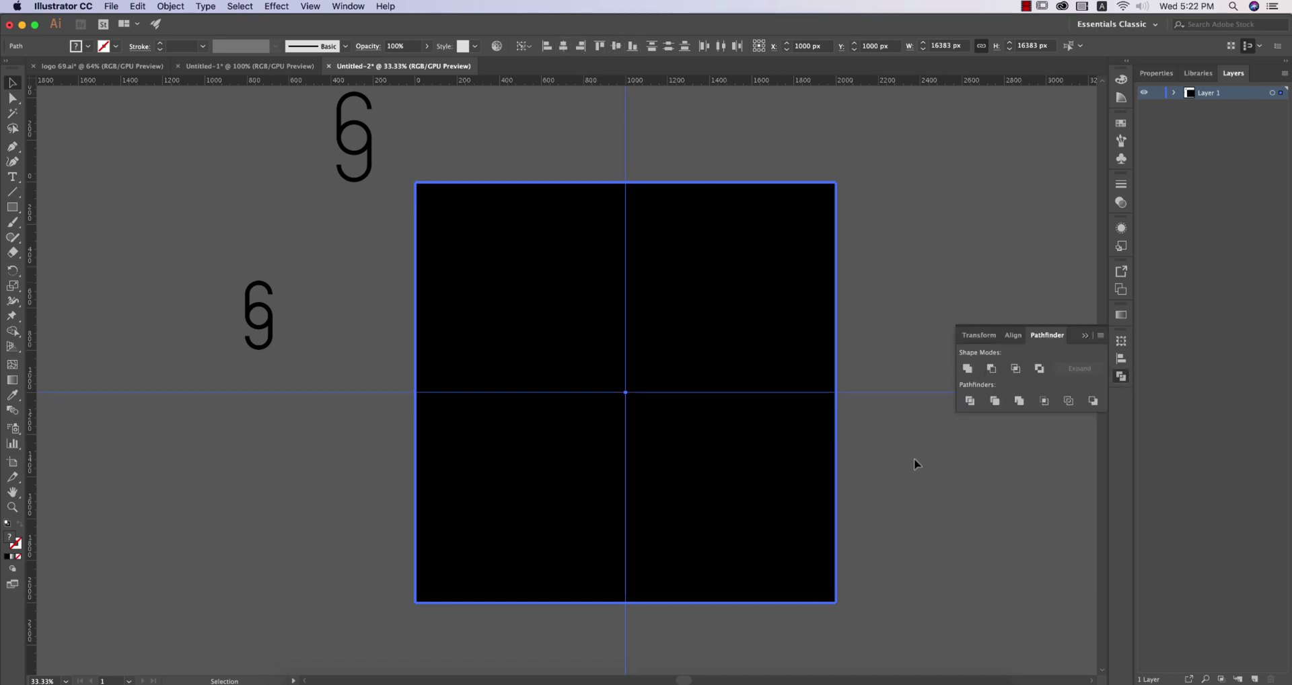
click(970, 401)
right_click(660, 262)
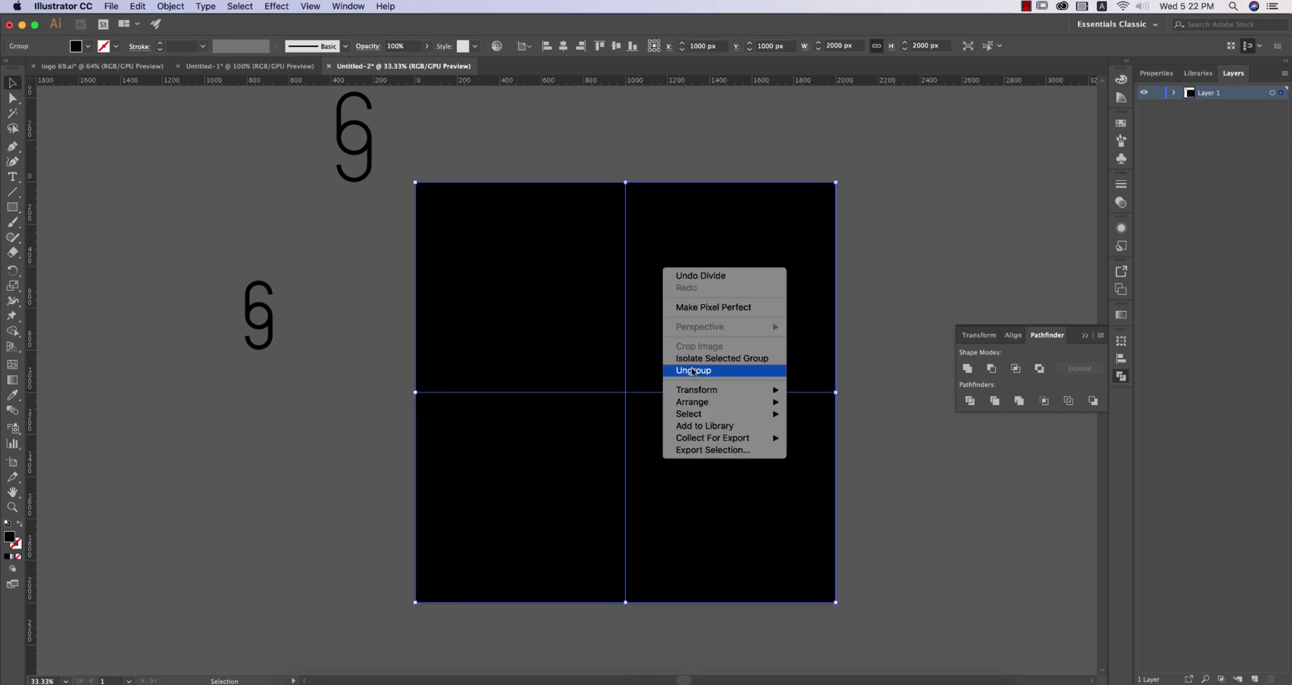
click(690, 369)
click(916, 350)
Fill the top-right square with orange.
click(426, 279)
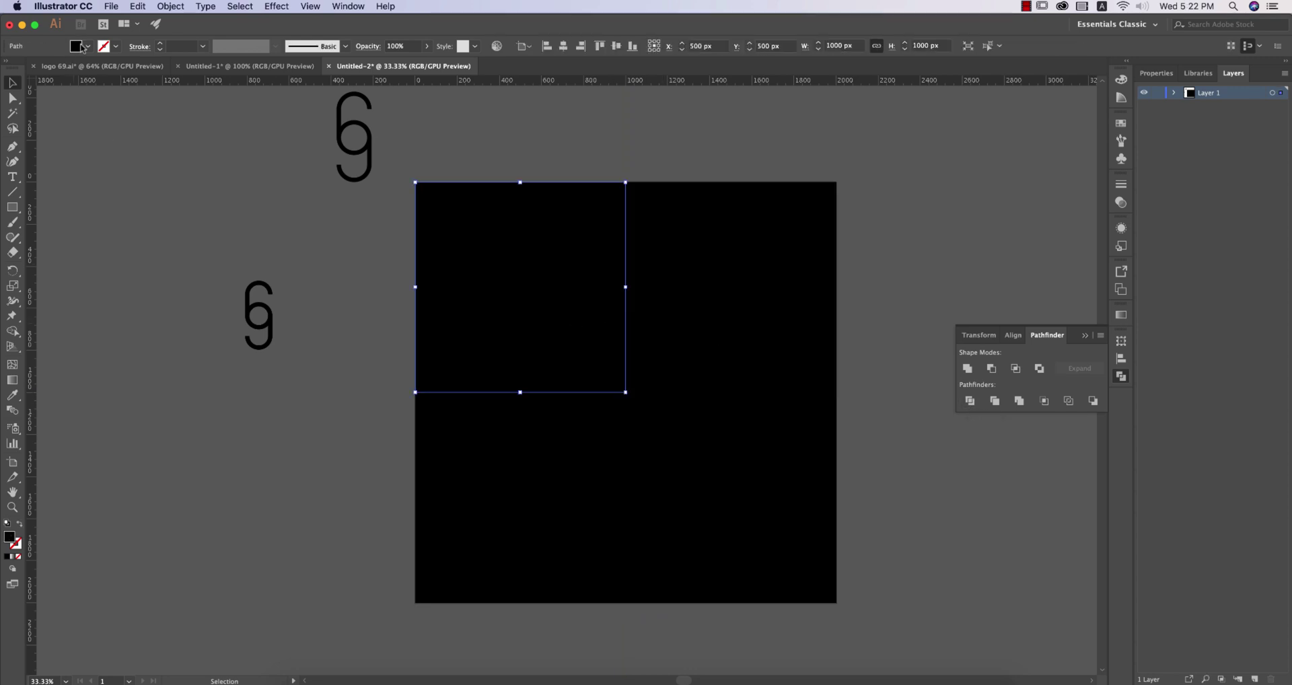
click(661, 329)
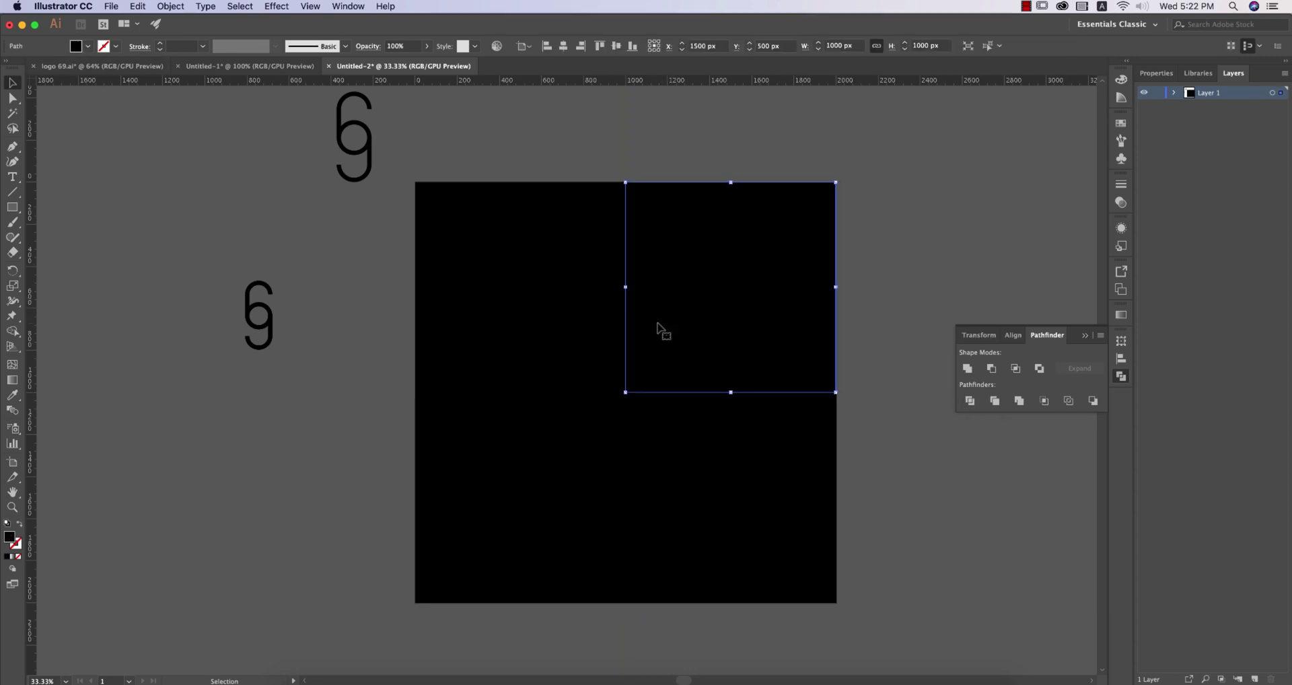
click(88, 46)
click(127, 68)
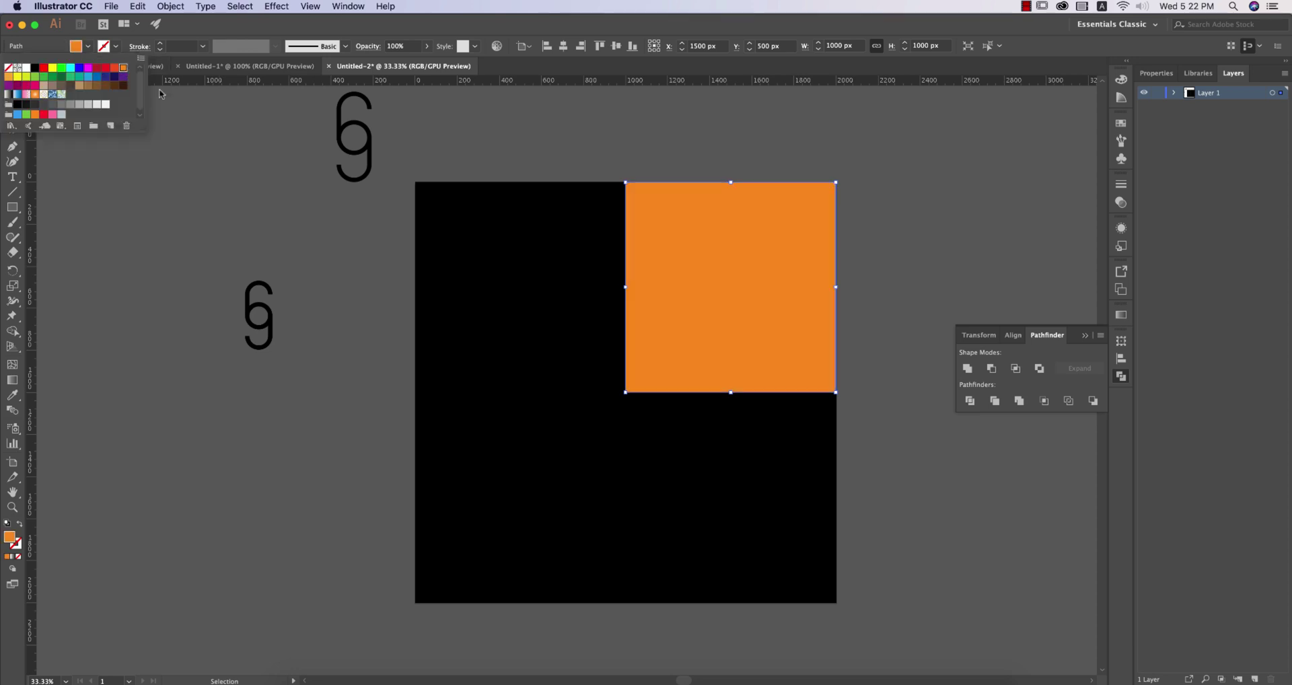
Fill the bottom-left square blue and the bottom-right square white.
click(596, 482)
click(88, 46)
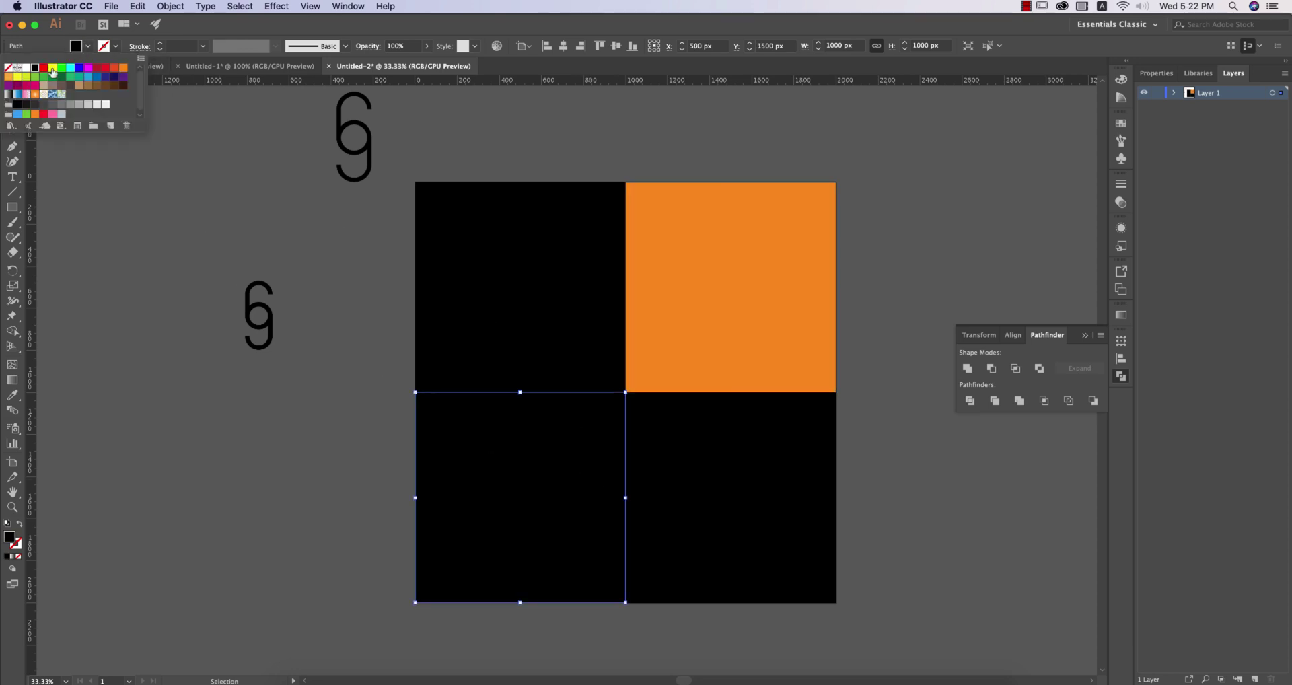
click(25, 67)
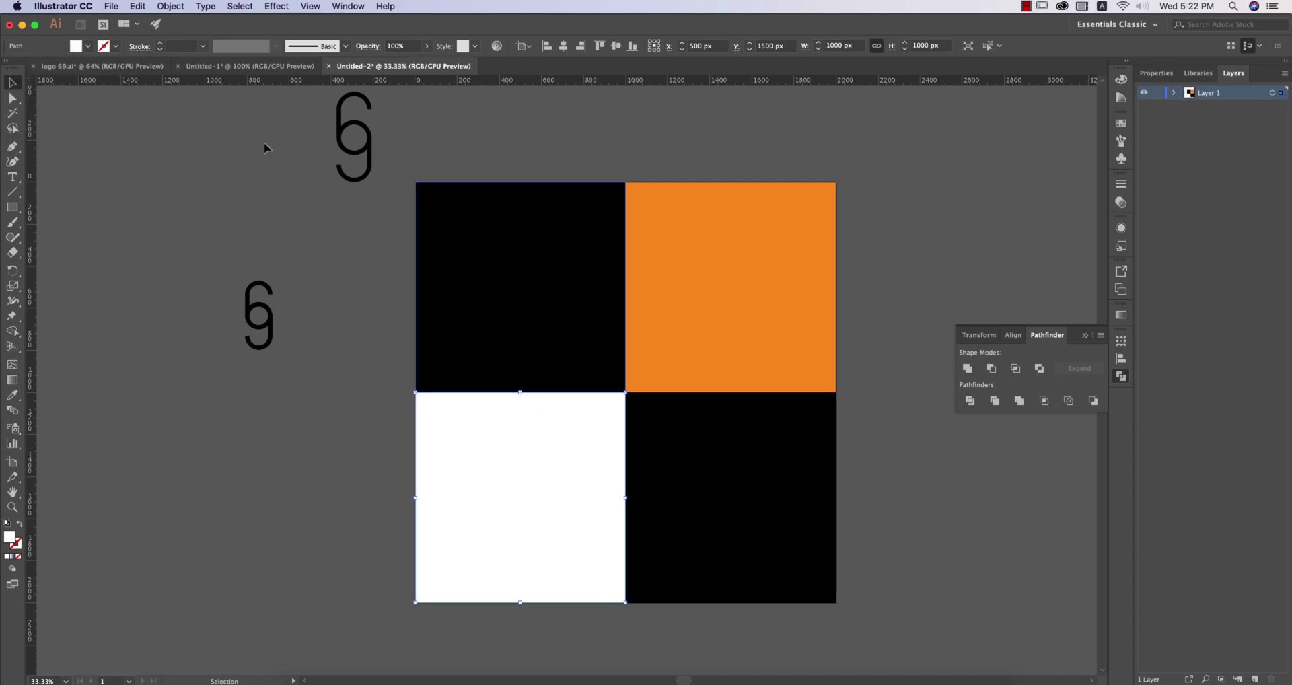
click(88, 47)
click(97, 77)
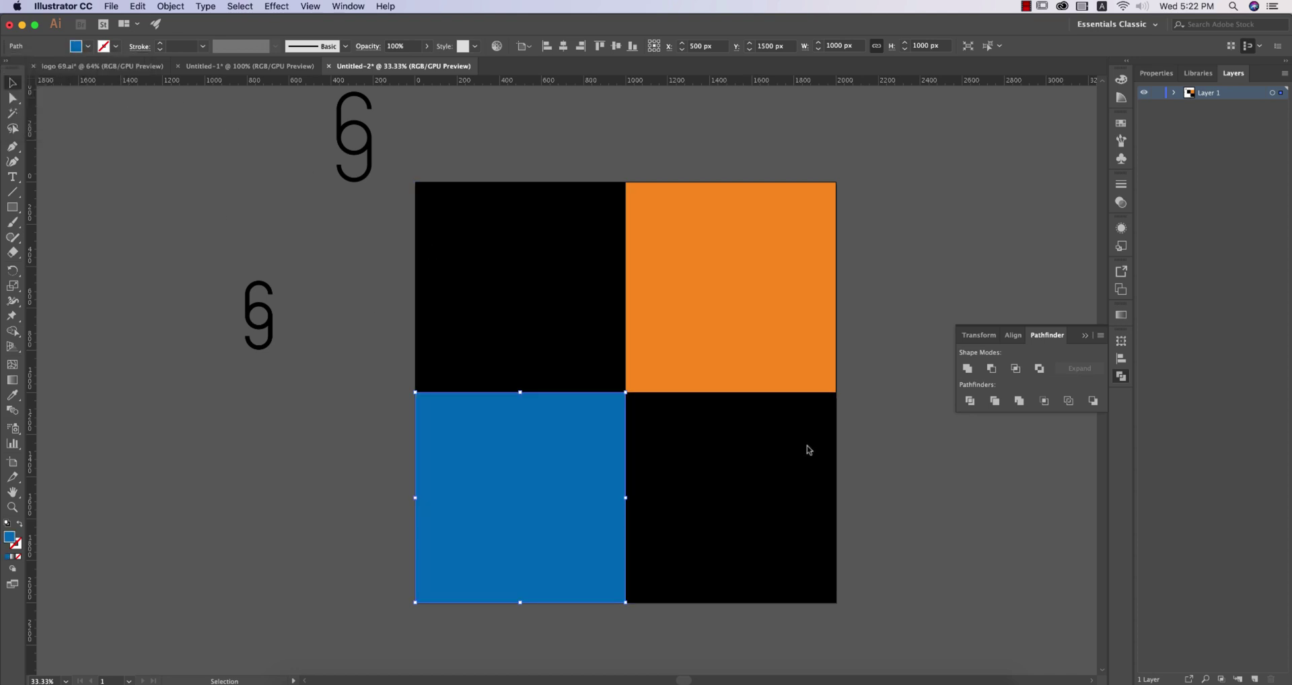
click(731, 490)
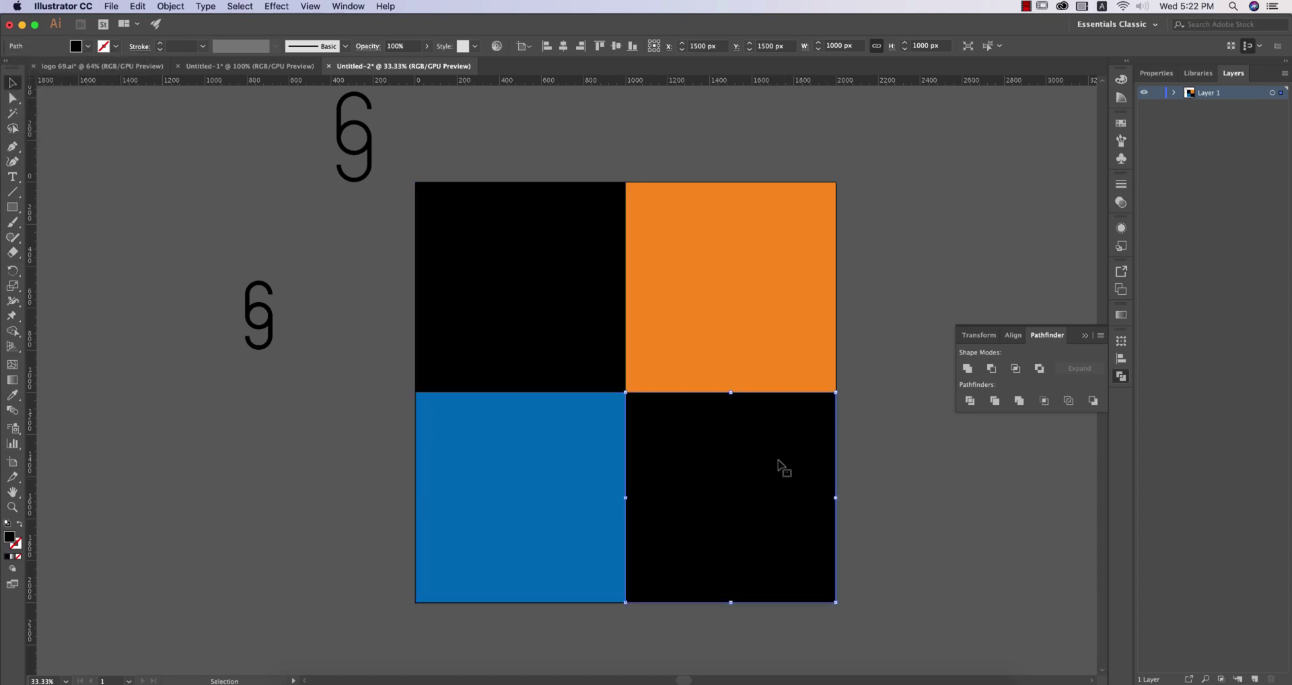
click(88, 47)
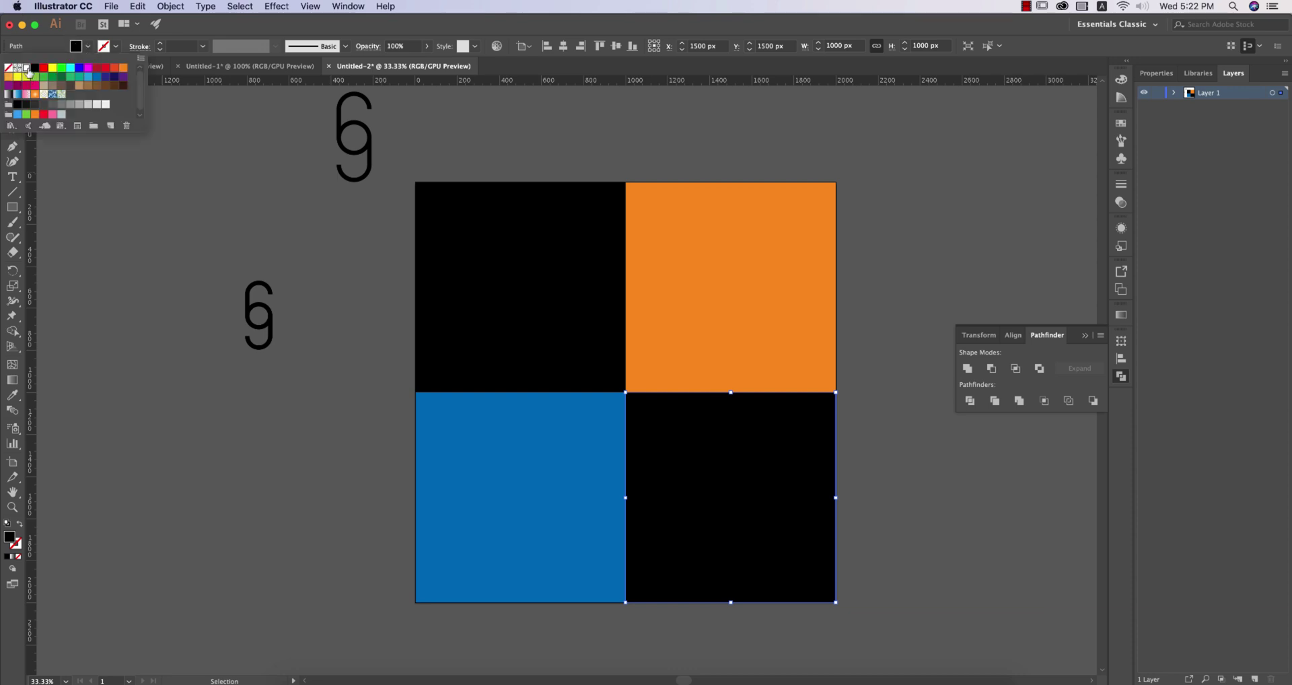
click(27, 70)
click(902, 323)
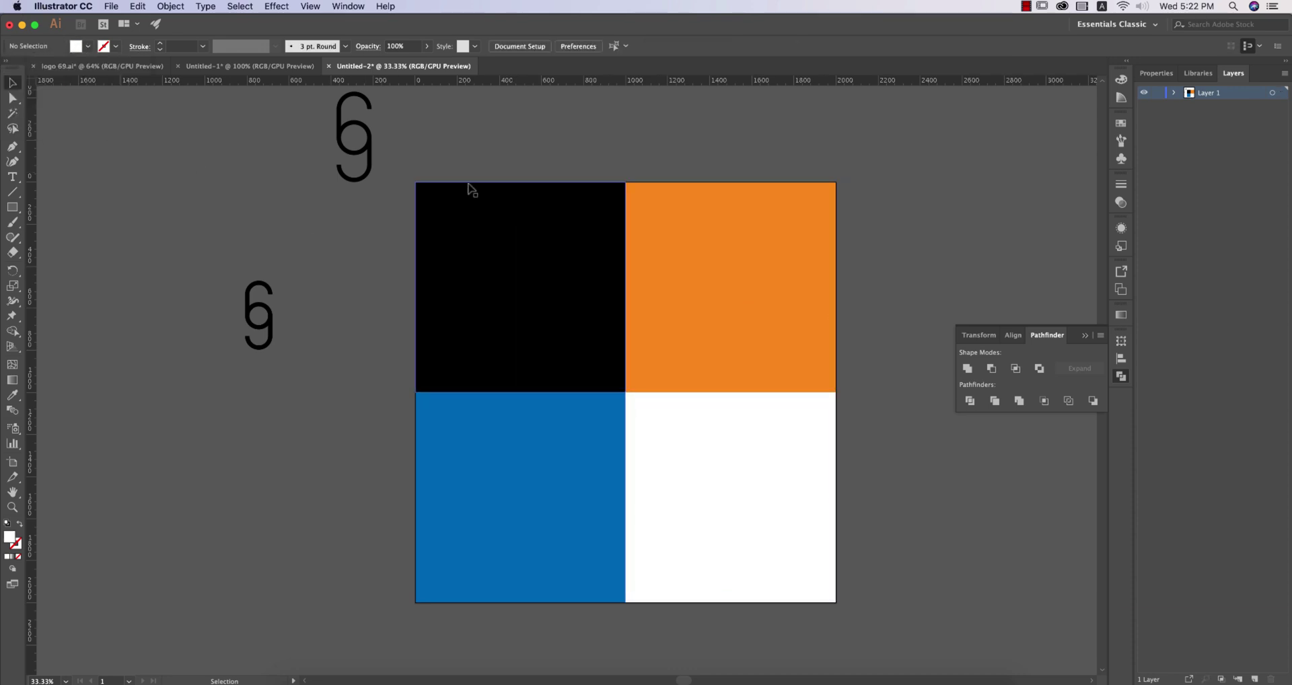
Move the 69 logo in front of the white square and centre it there.
drag(367, 150, 745, 518)
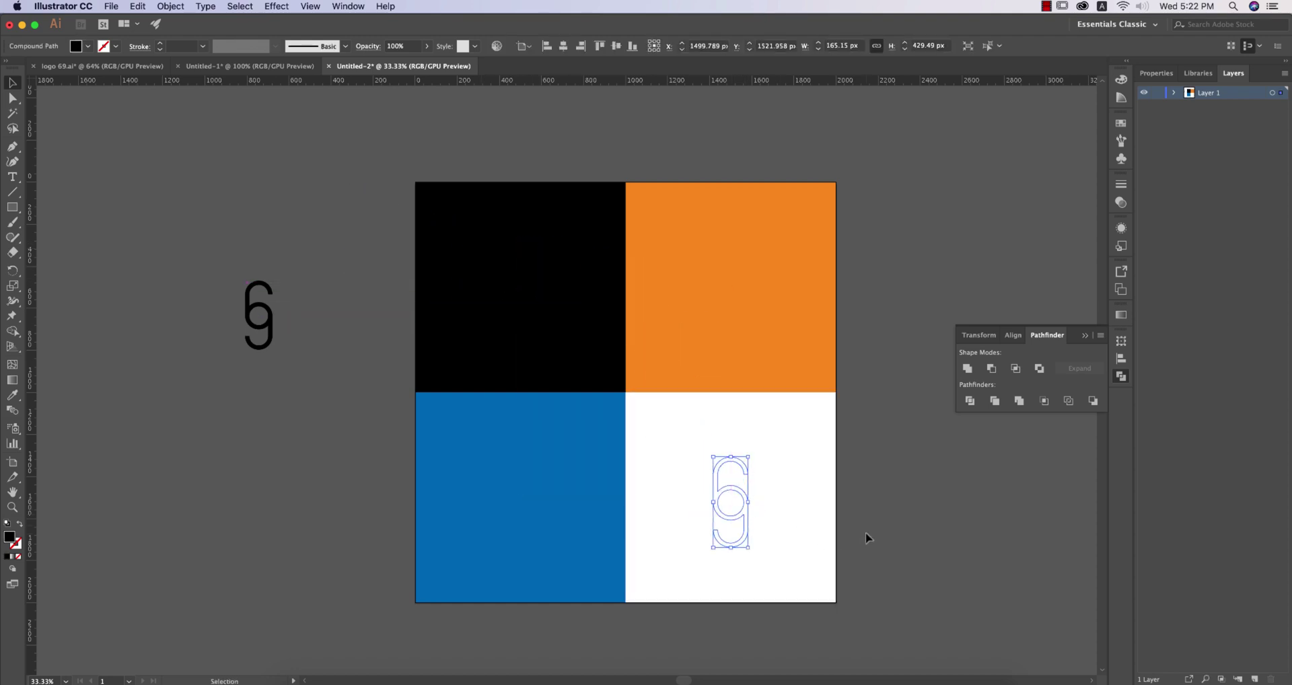
key(super+bracketright)
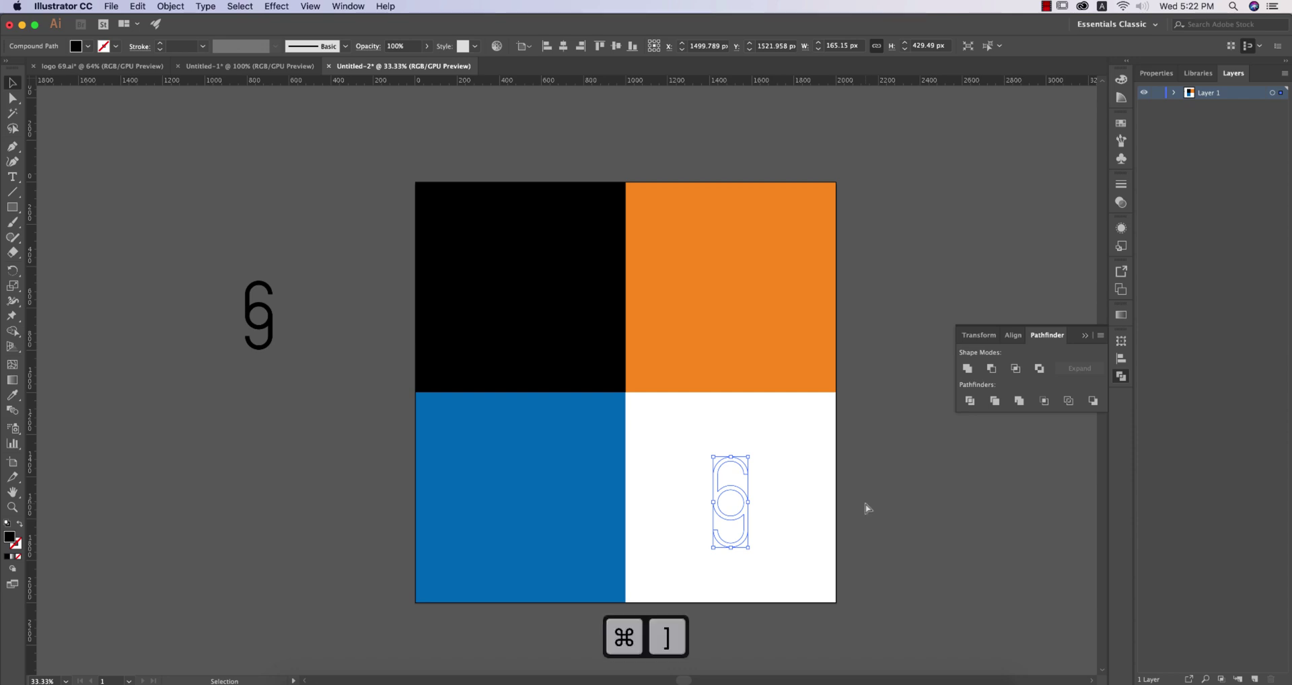
shift+click(823, 498)
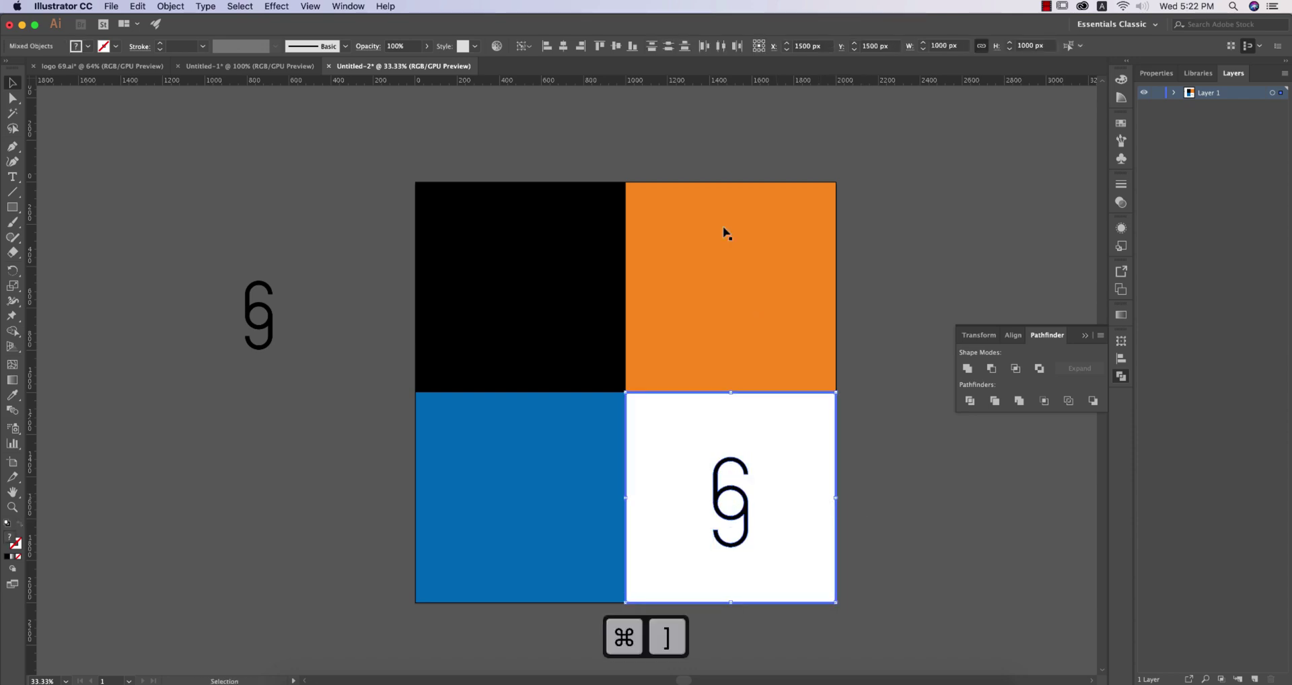
click(616, 47)
click(903, 488)
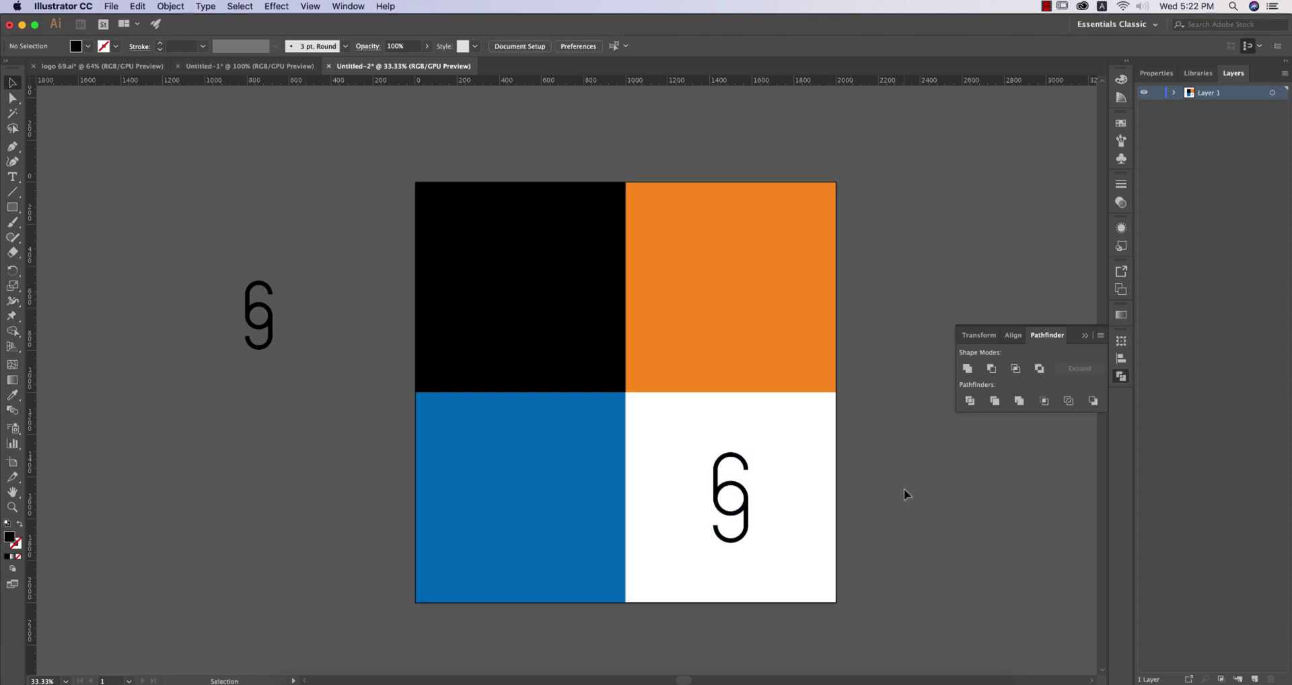
Copy the logo, centre it in the blue square, and make it white with the Eyedropper.
click(733, 510)
key(super+c)
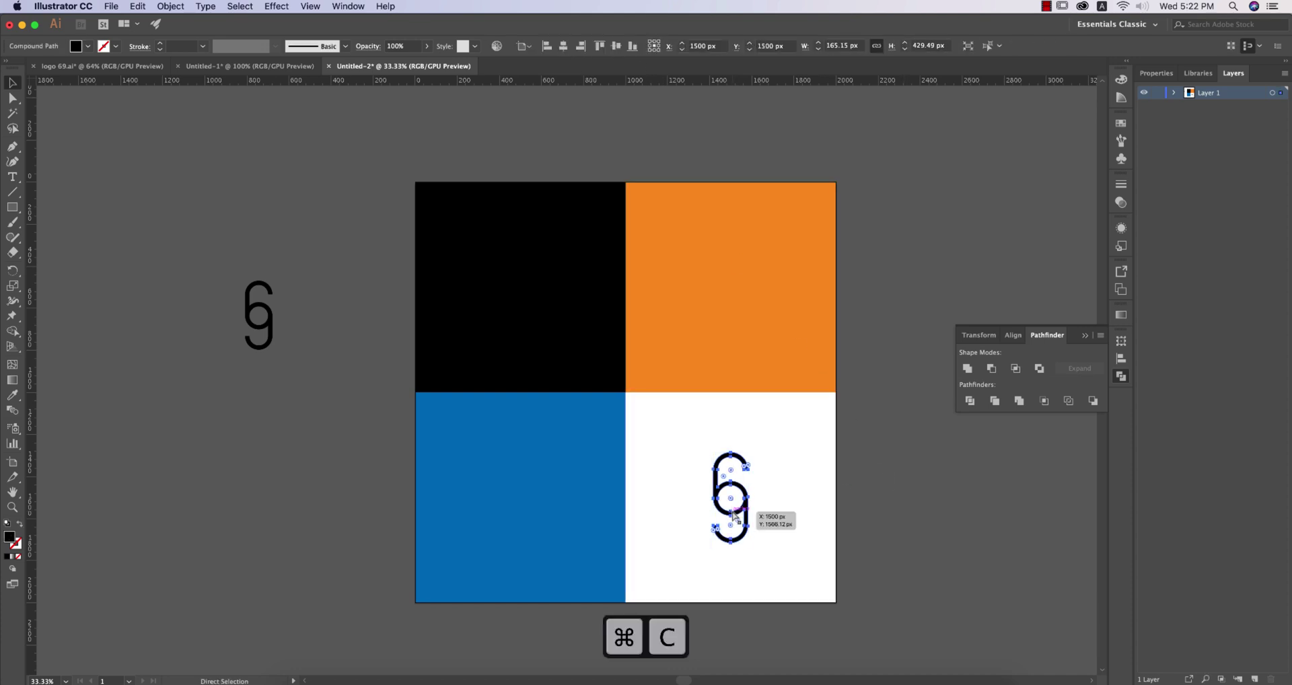
key(v)
shift+click(606, 539)
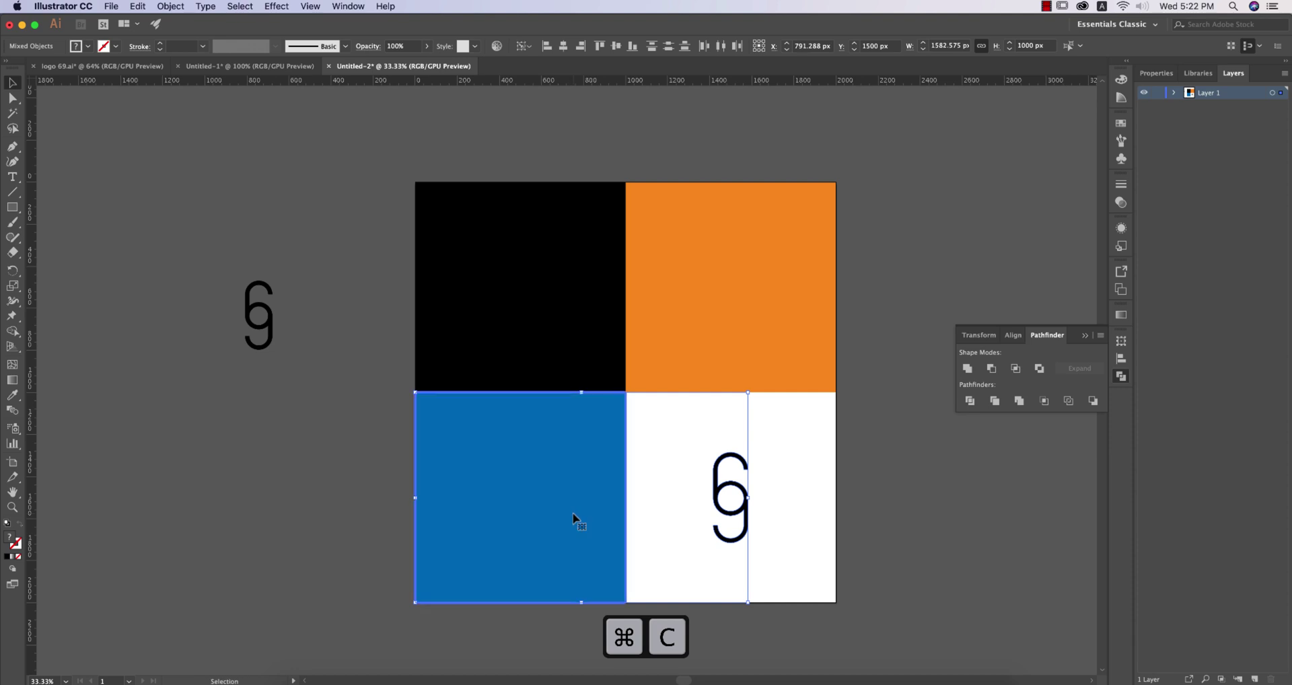
click(564, 46)
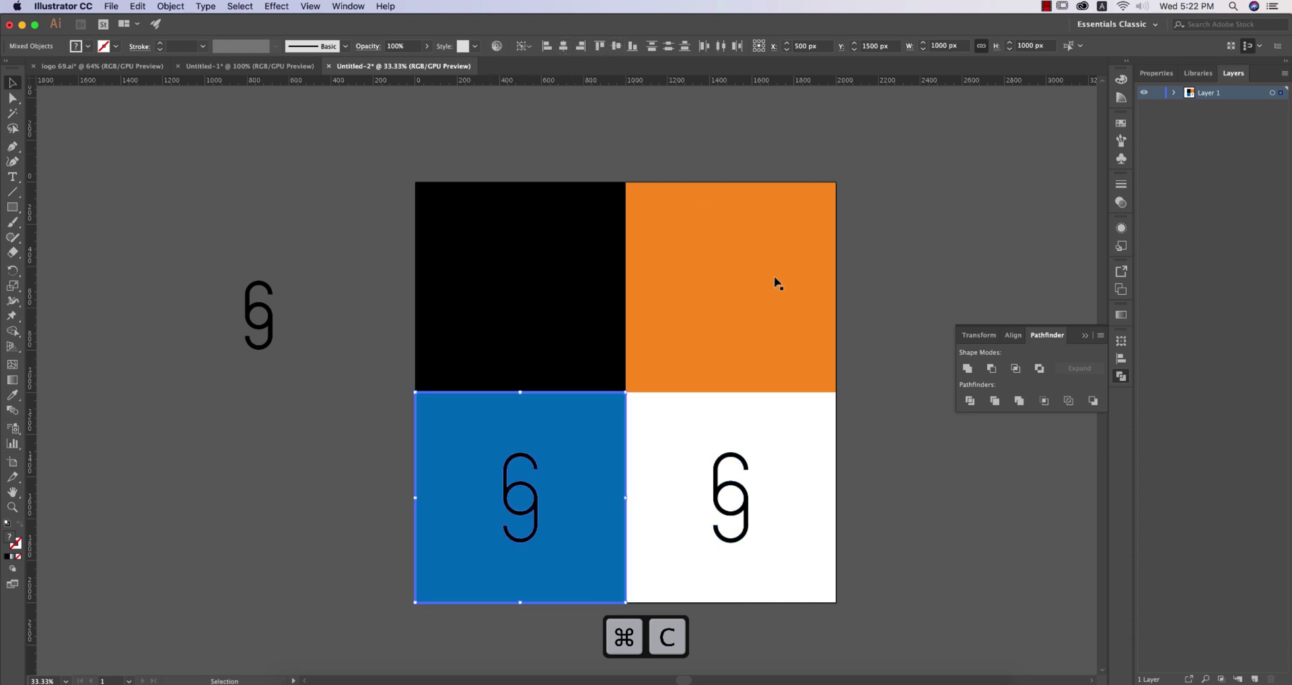
click(535, 513)
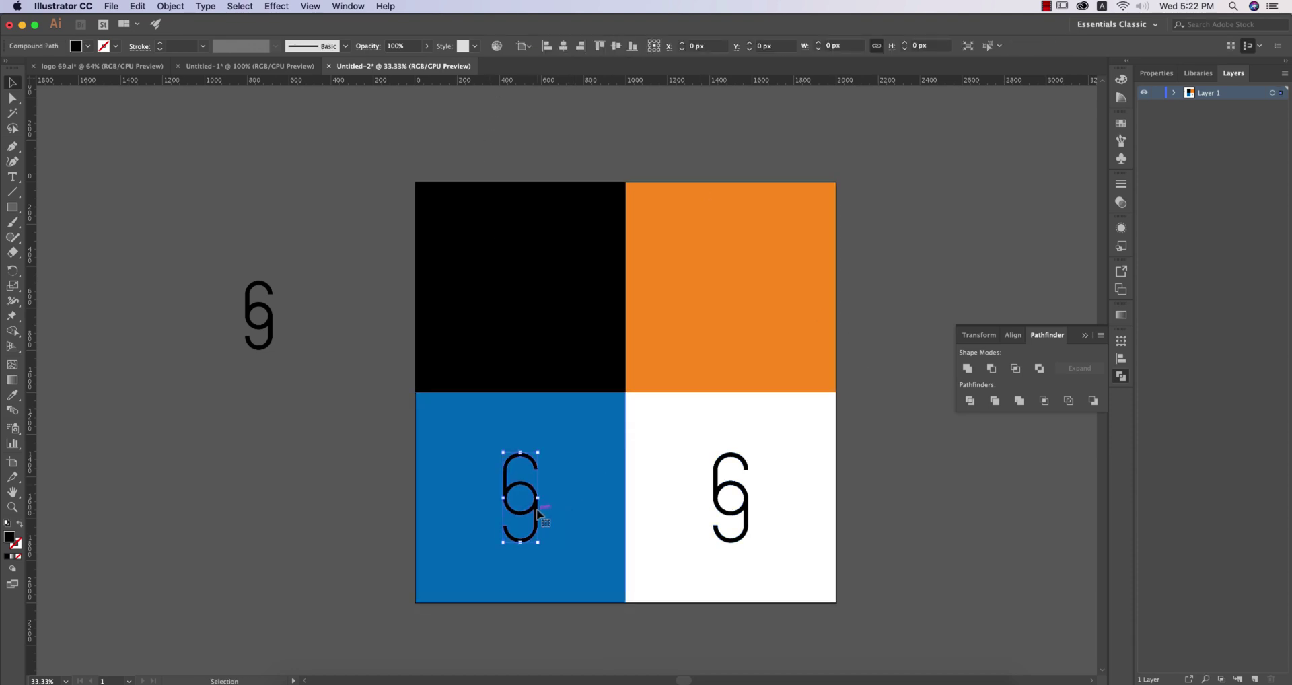
key(i)
click(715, 439)
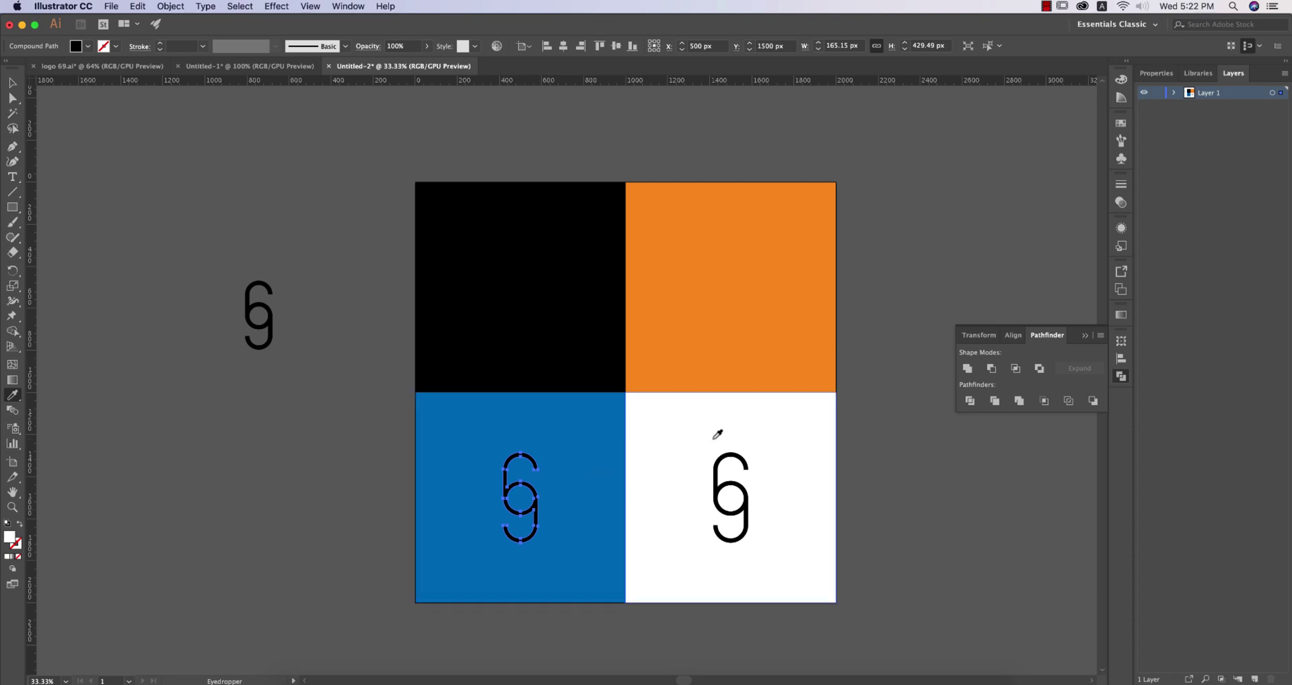
Centre a logo copy in the black square and colour it orange with the Eyedropper.
key(v)
click(303, 289)
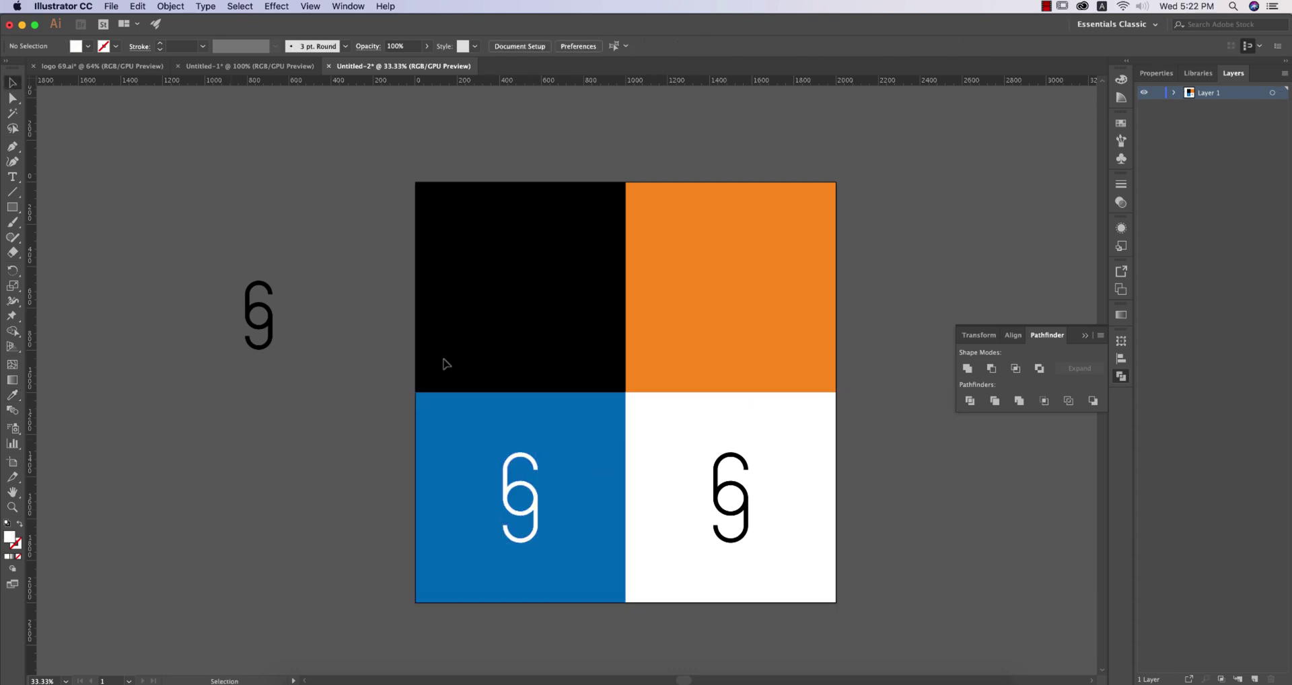
click(532, 511)
key(a)
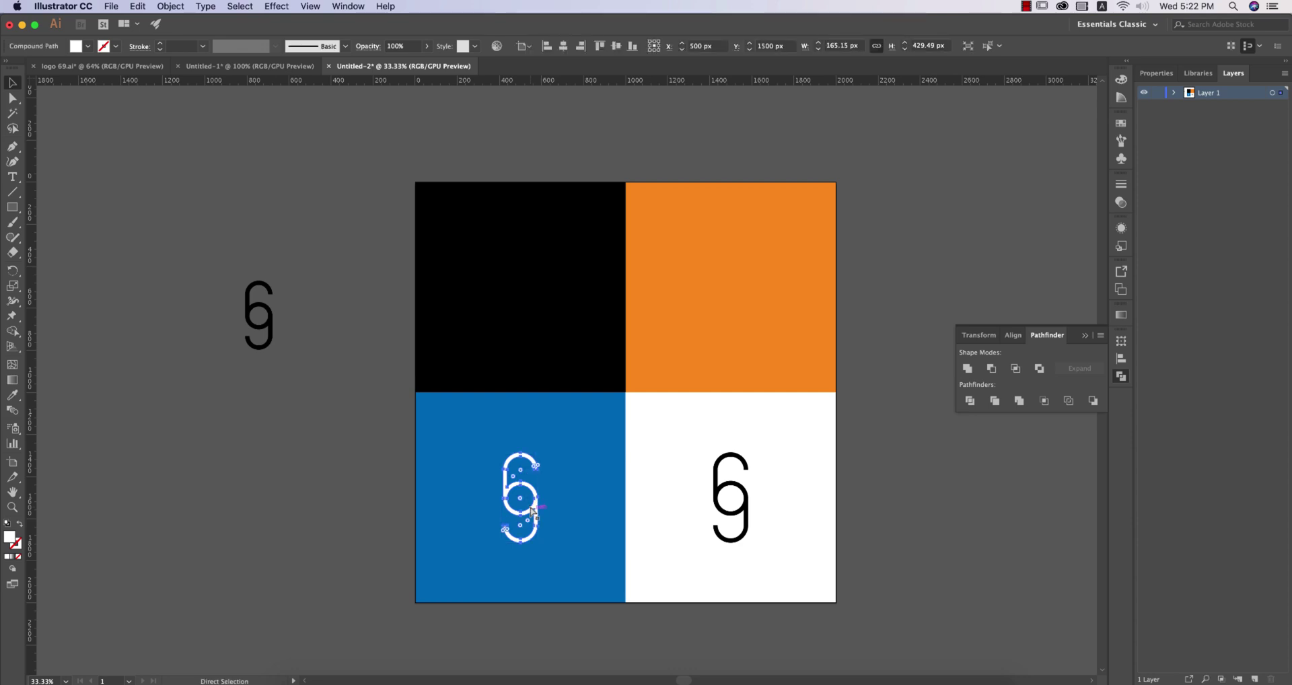
key(v)
shift+click(547, 286)
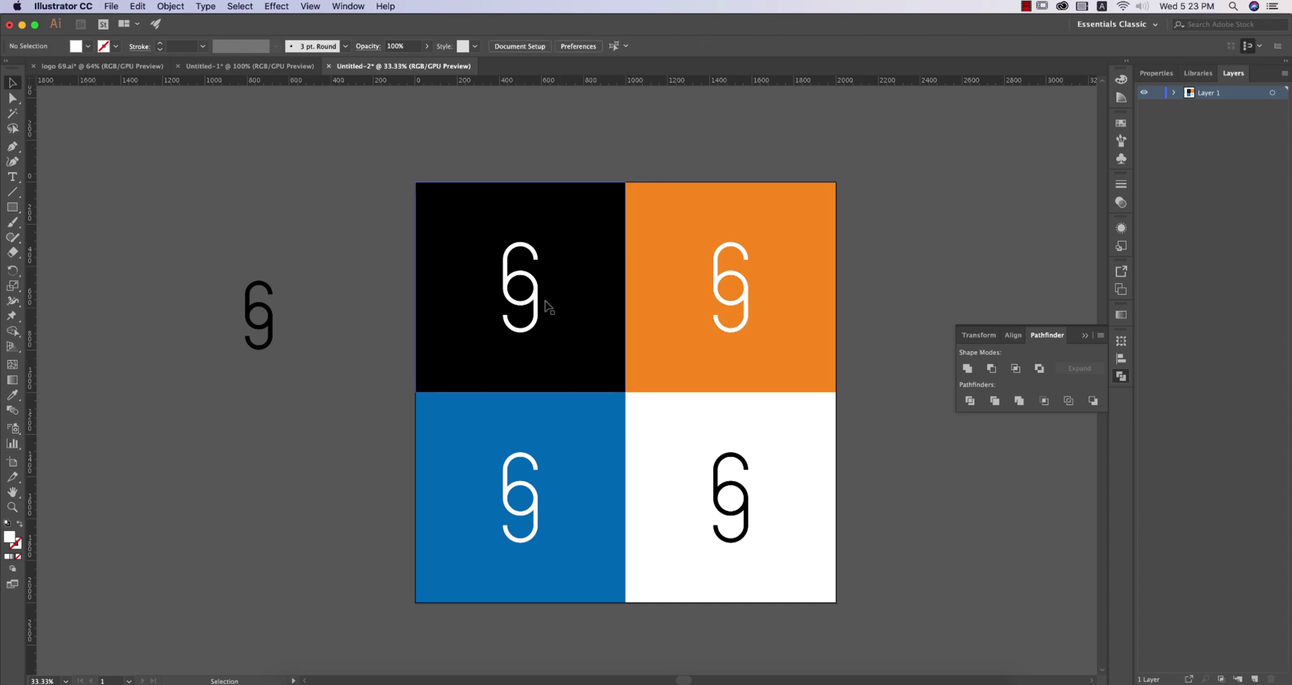
click(537, 302)
key(i)
click(692, 330)
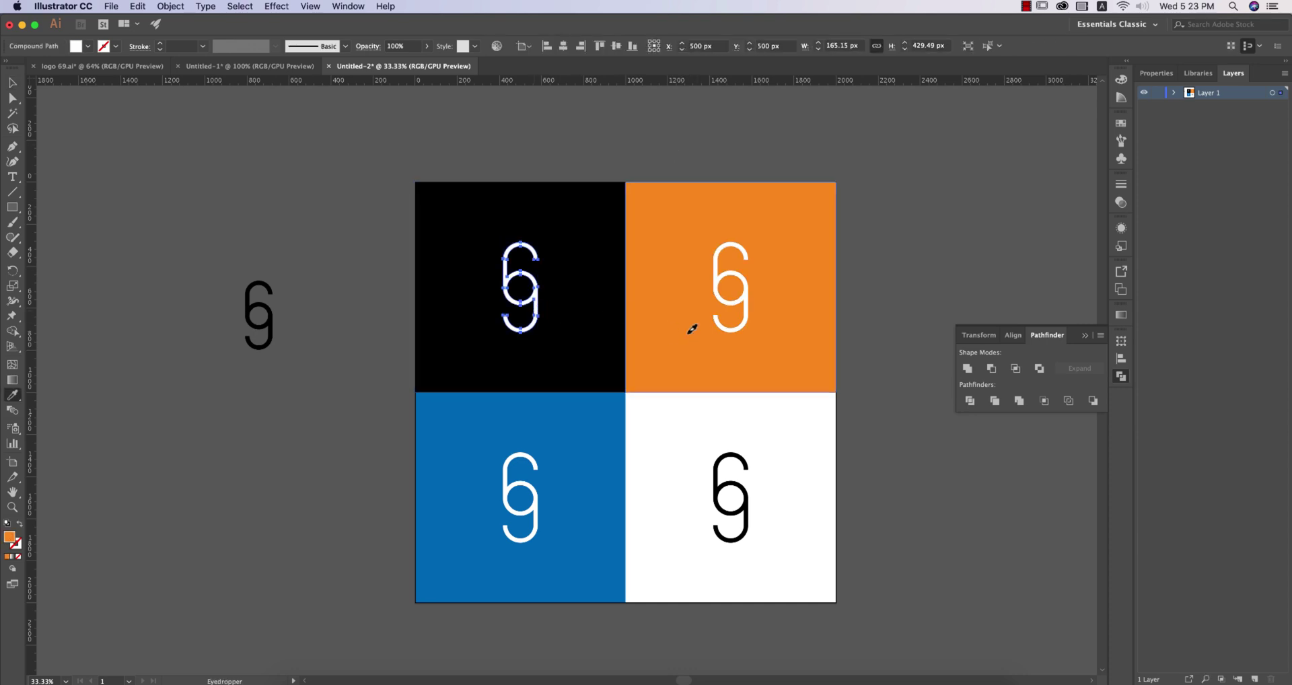
key(v)
click(977, 427)
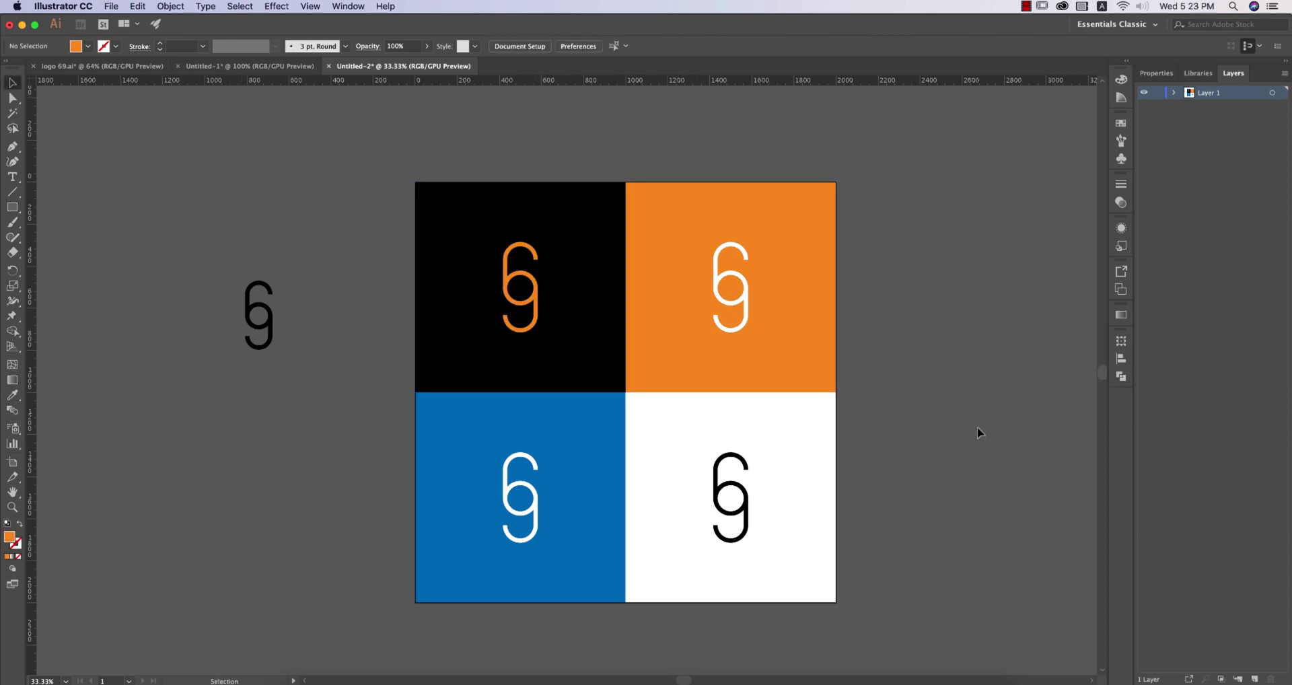